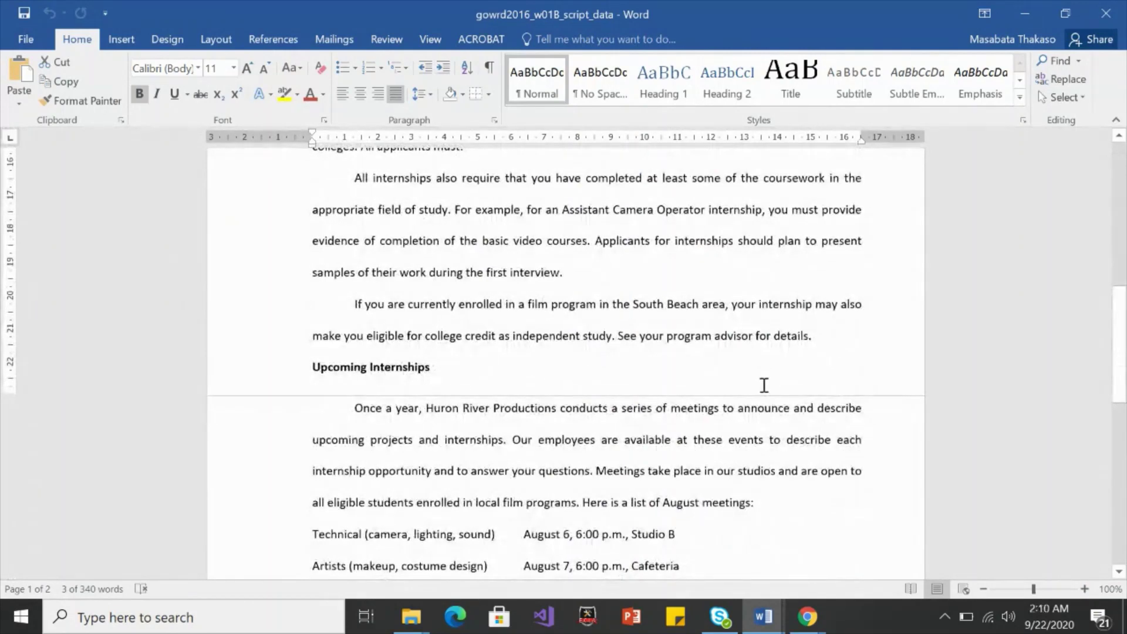
Show the white space between pages and select the Huron River Productions title
{"action": "double_click", "coordinate": [763, 397]}
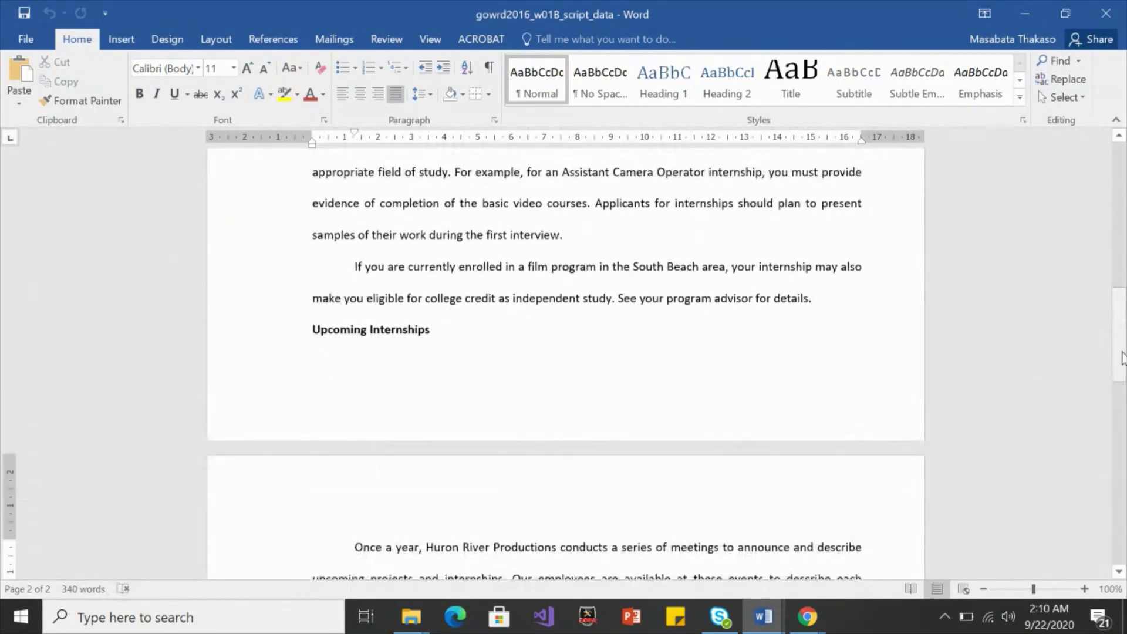
{"action": "left_click_drag", "start_coordinate": [1122, 361], "coordinate": [1121, 217]}
{"action": "left_click_drag", "start_coordinate": [311, 258], "coordinate": [446, 257]}
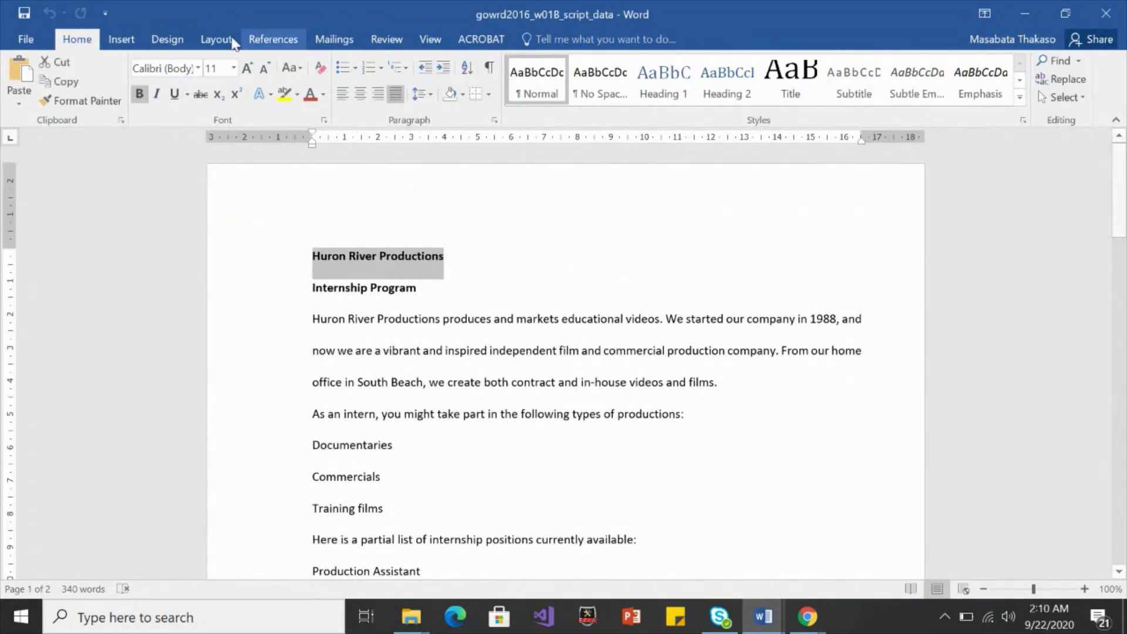
Set the Huron River Productions title to 40 pt
{"action": "left_click", "coordinate": [233, 68]}
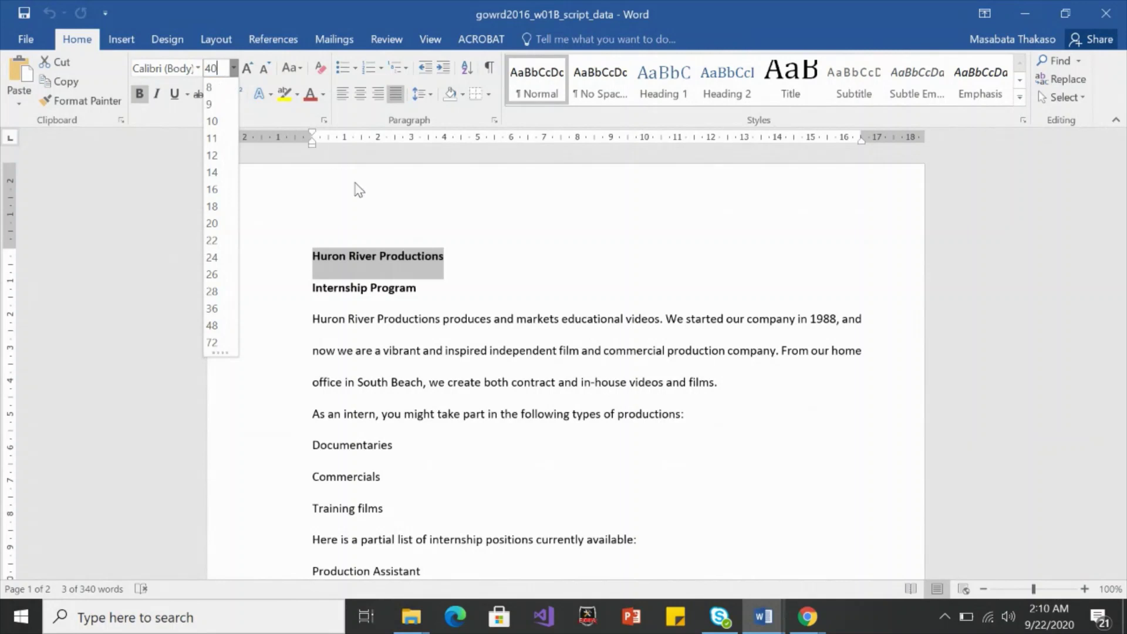
{"action": "key", "text": "Return"}
{"action": "left_click", "coordinate": [354, 258]}
Reselect the title, colour it Blue and centre it on the page
{"action": "left_click", "coordinate": [379, 281]}
{"action": "triple_click", "coordinate": [379, 280]}
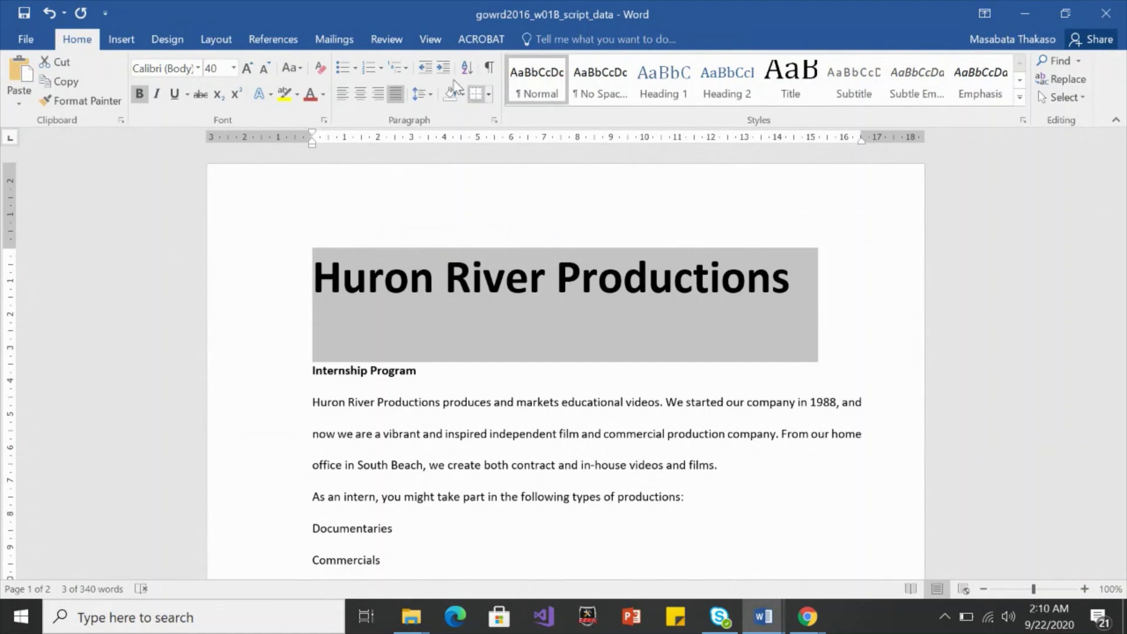
{"action": "left_click", "coordinate": [323, 95]}
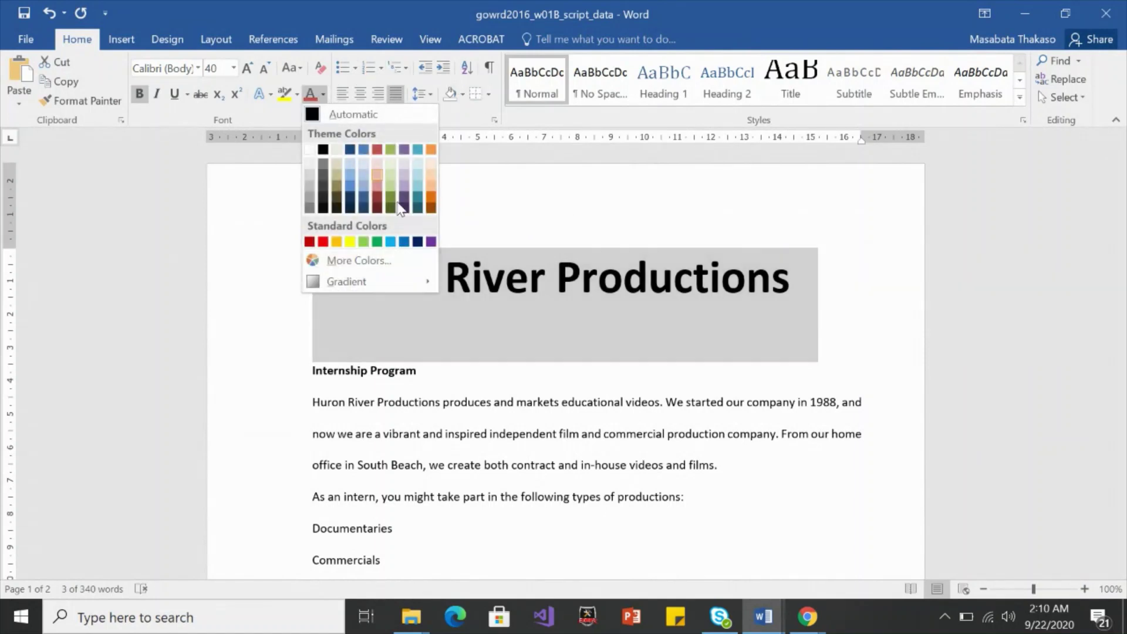
{"action": "left_click", "coordinate": [404, 242]}
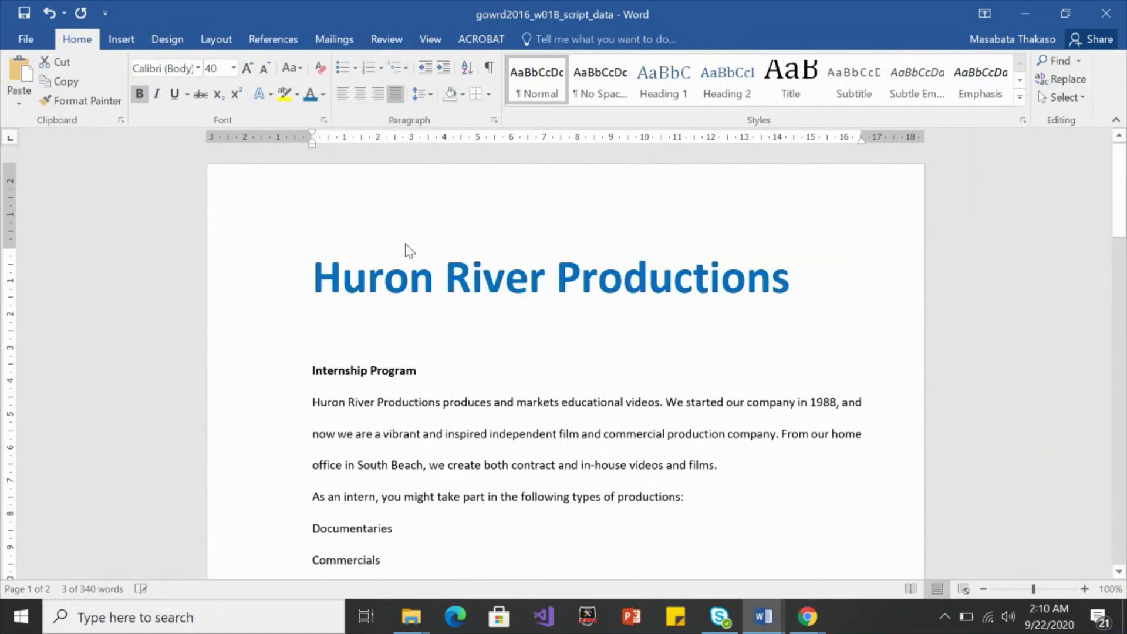
{"action": "left_click", "coordinate": [360, 94]}
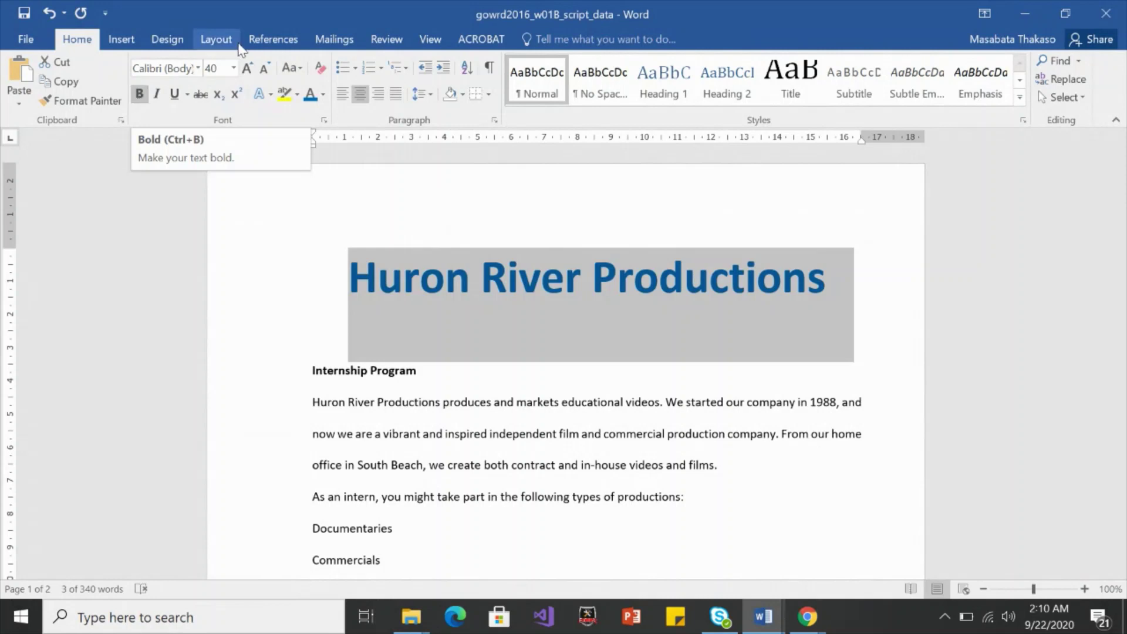
{"action": "left_click", "coordinate": [263, 73]}
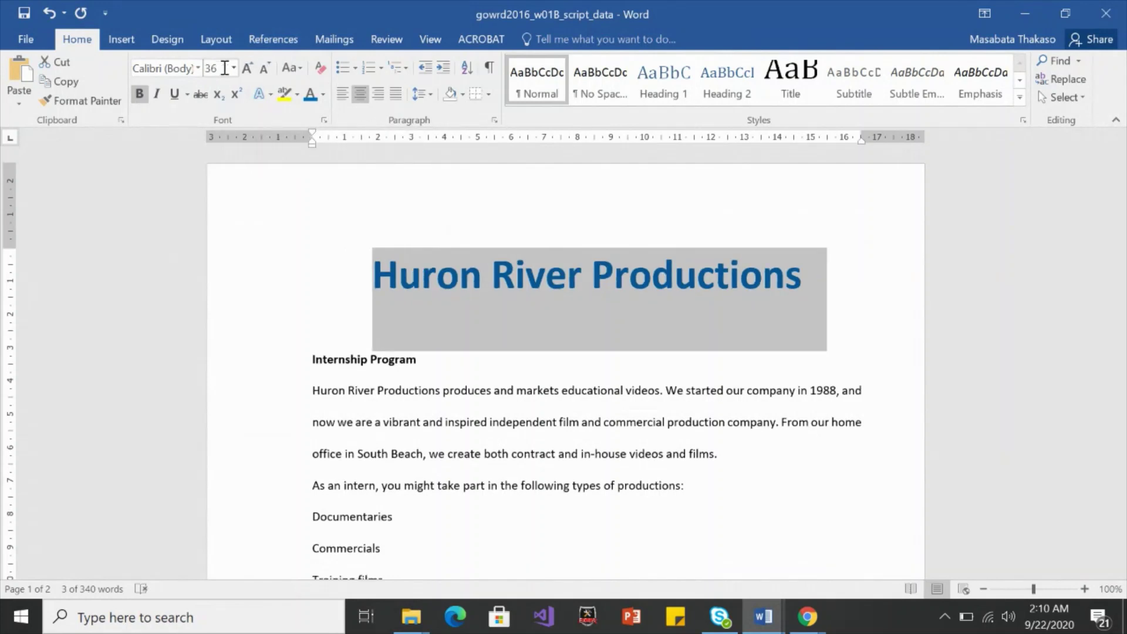
{"action": "left_click", "coordinate": [249, 70]}
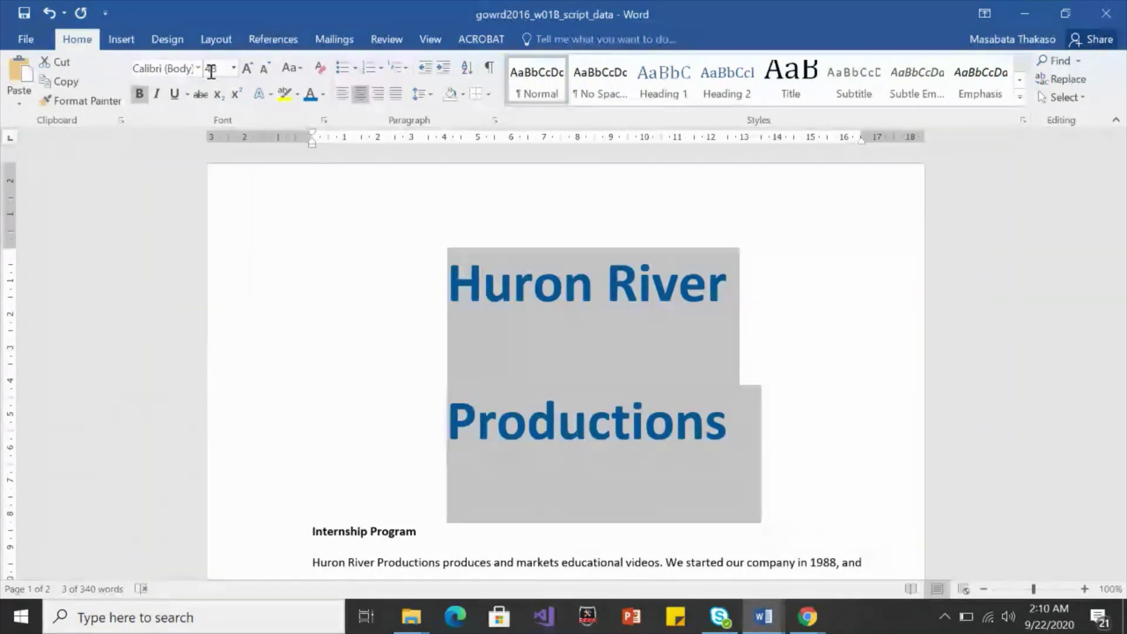
{"action": "left_click", "coordinate": [266, 70]}
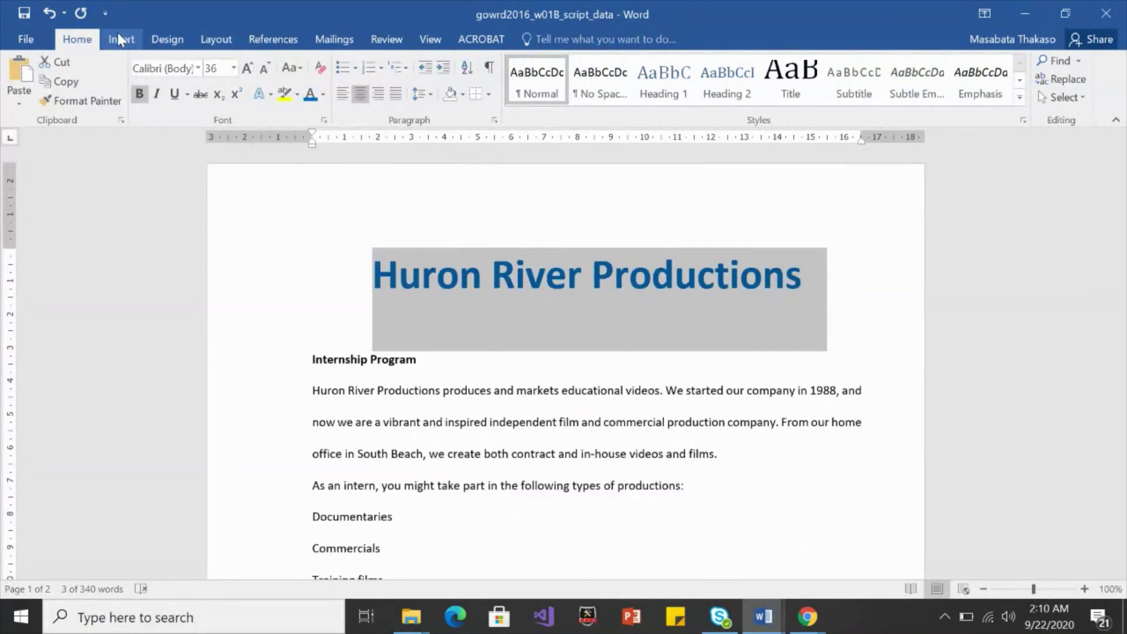
{"action": "left_click", "coordinate": [49, 13]}
{"action": "left_click", "coordinate": [50, 13]}
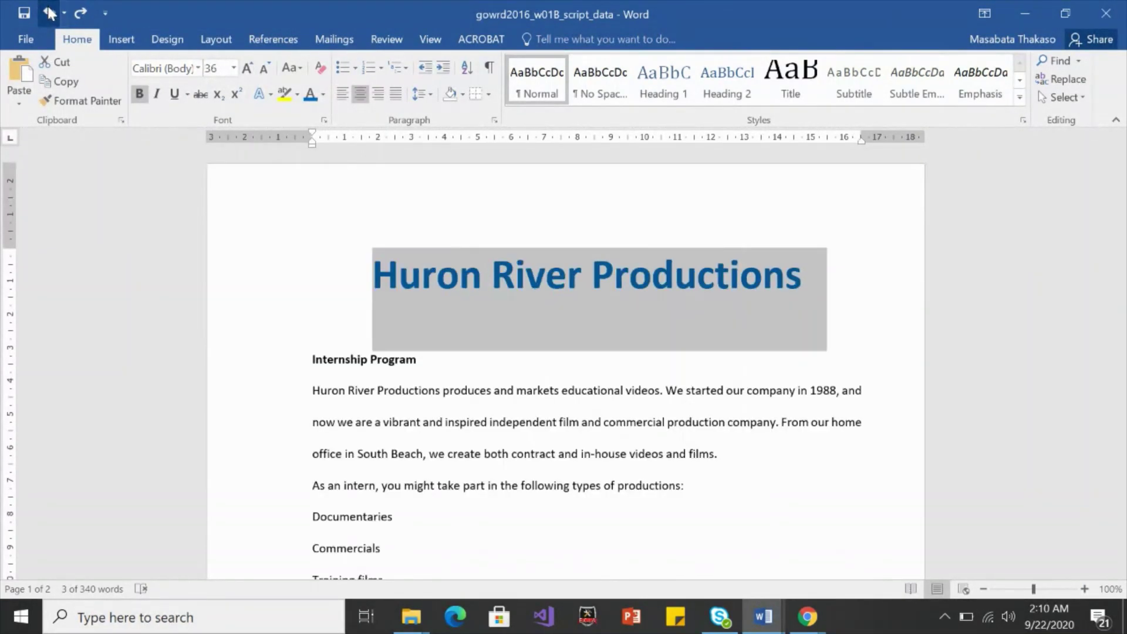
{"action": "left_click", "coordinate": [49, 13]}
{"action": "left_click", "coordinate": [292, 68]}
{"action": "left_click", "coordinate": [329, 107]}
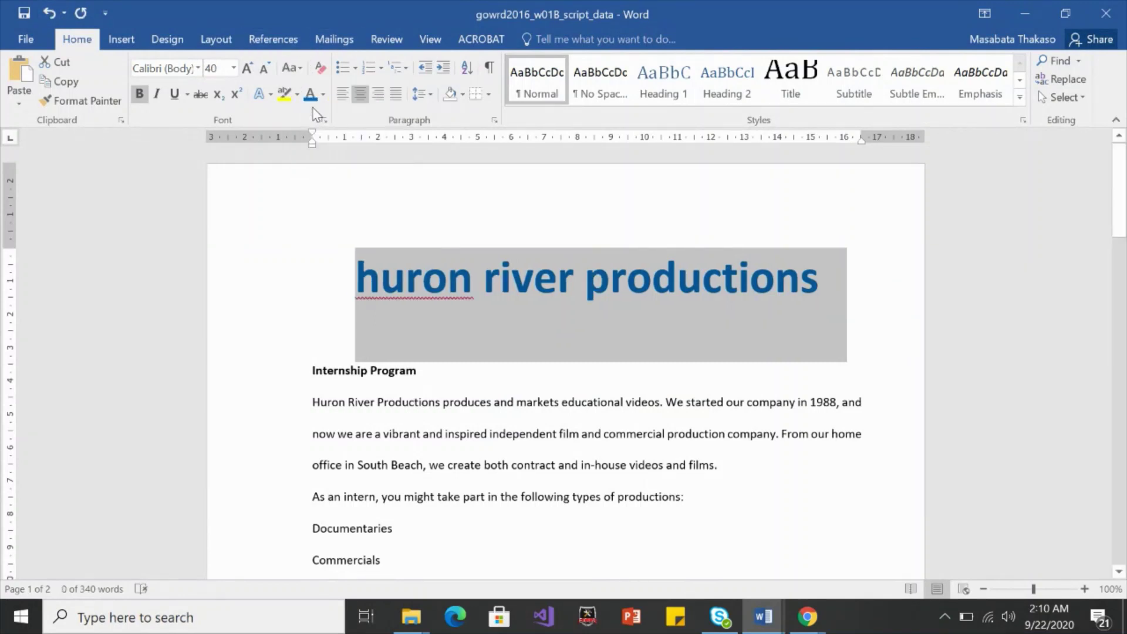
{"action": "left_click", "coordinate": [290, 69]}
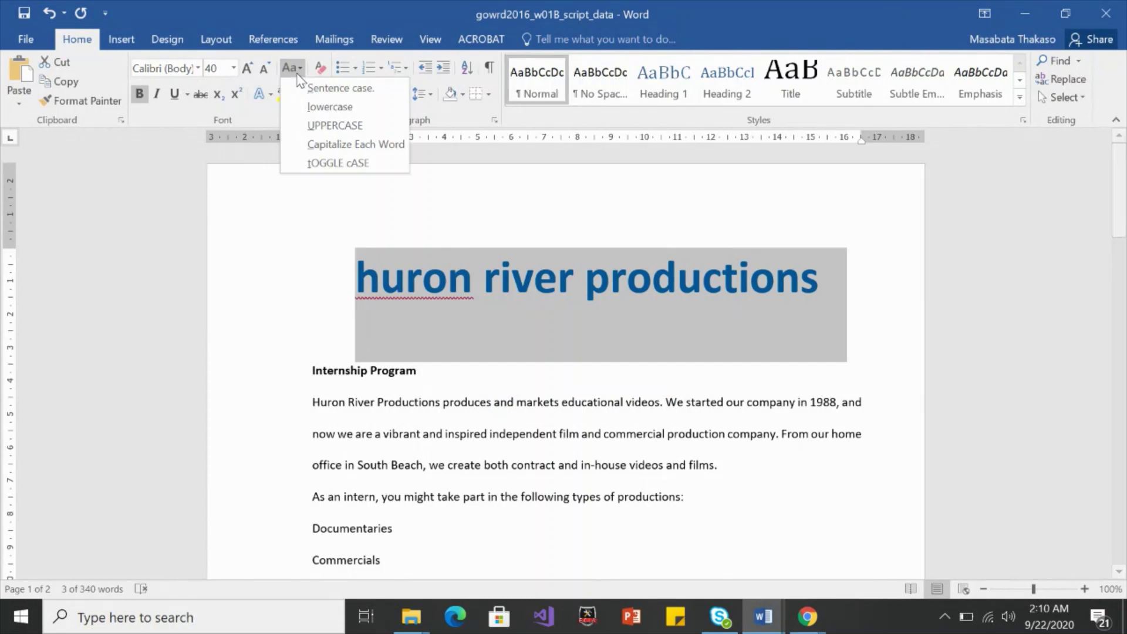
{"action": "left_click", "coordinate": [319, 121]}
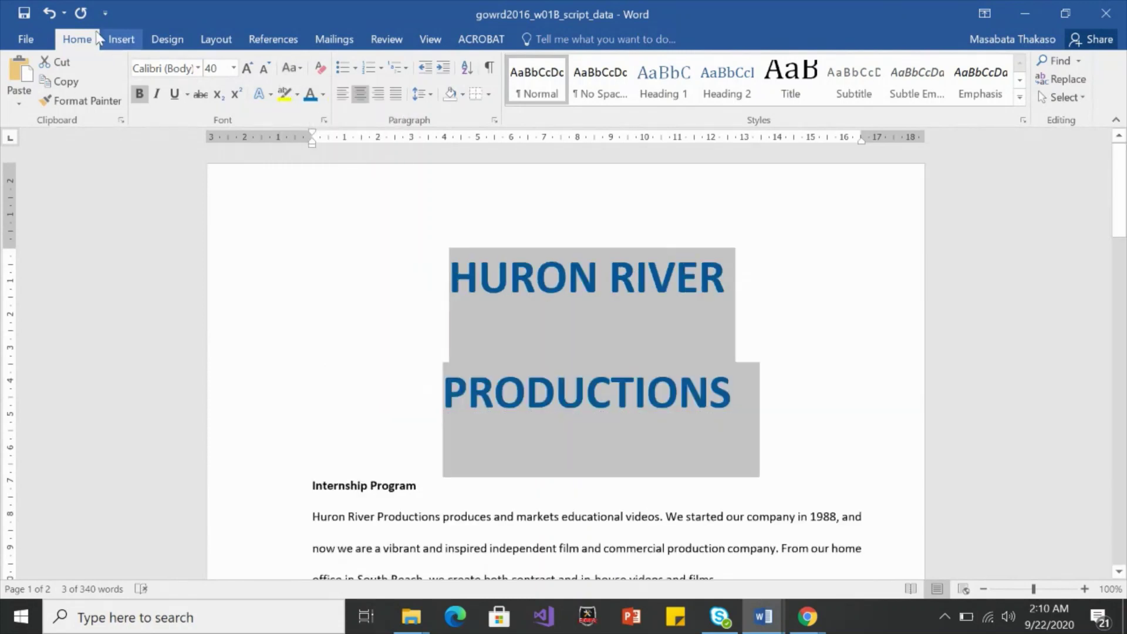
{"action": "left_click", "coordinate": [47, 9]}
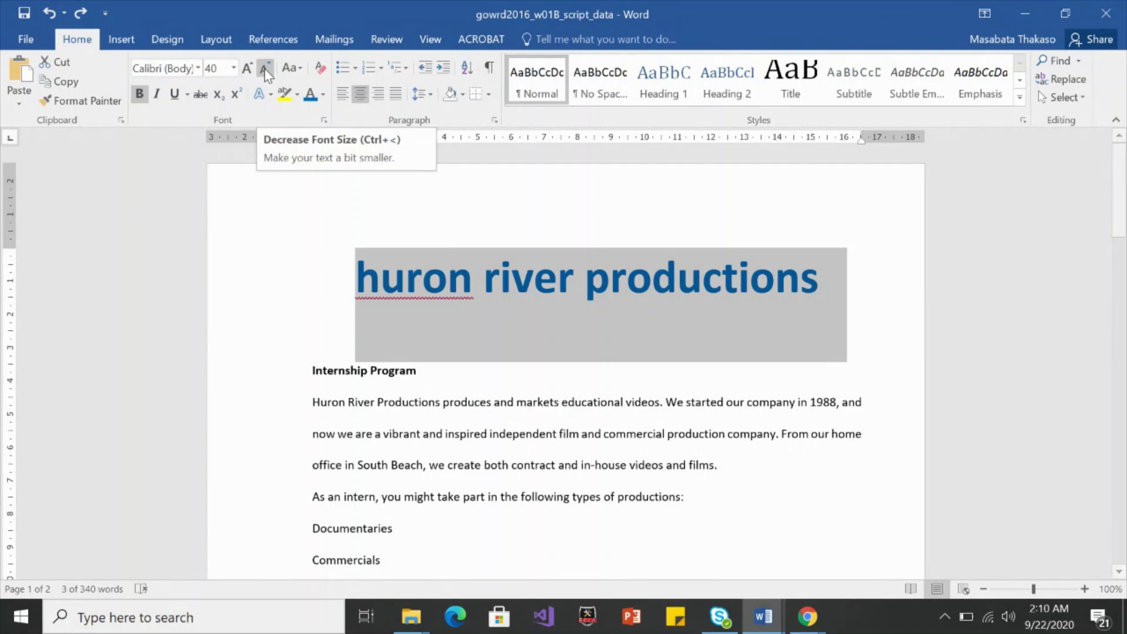
{"action": "left_click", "coordinate": [50, 16]}
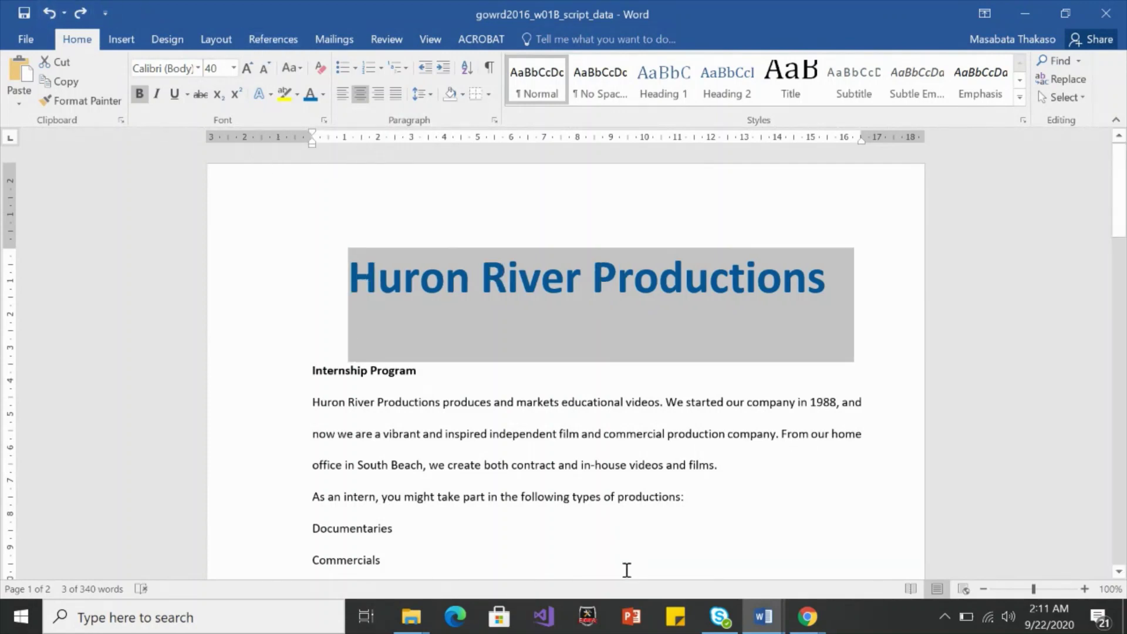
{"action": "left_click", "coordinate": [804, 619]}
Turn on Small caps for the title in the Font dialog and confirm
{"action": "left_click", "coordinate": [323, 121]}
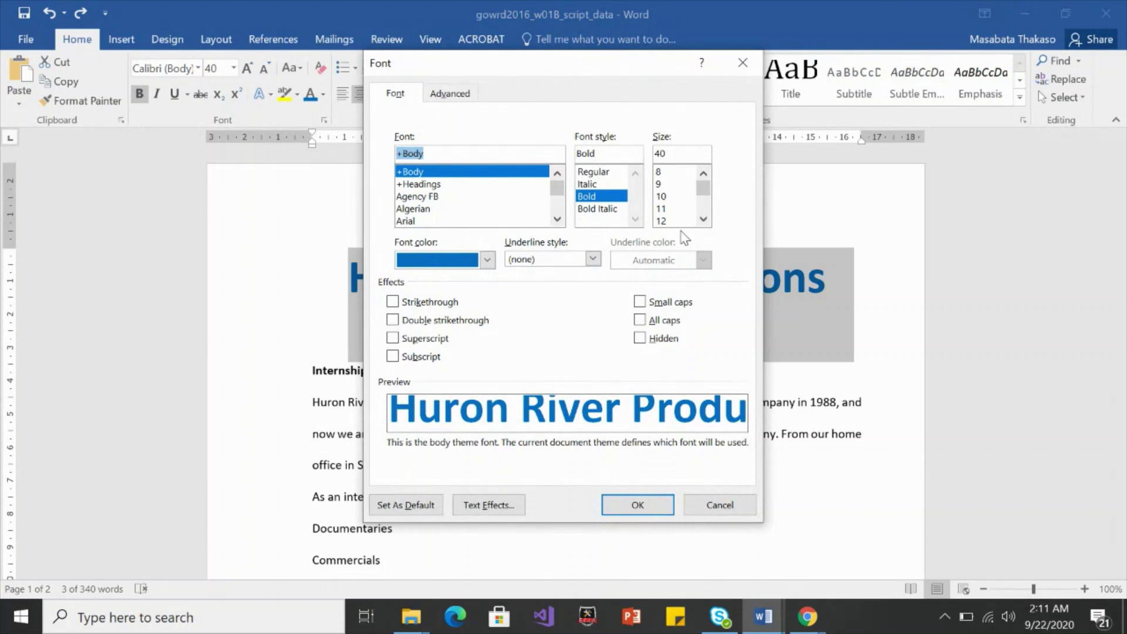
{"action": "left_click", "coordinate": [640, 301]}
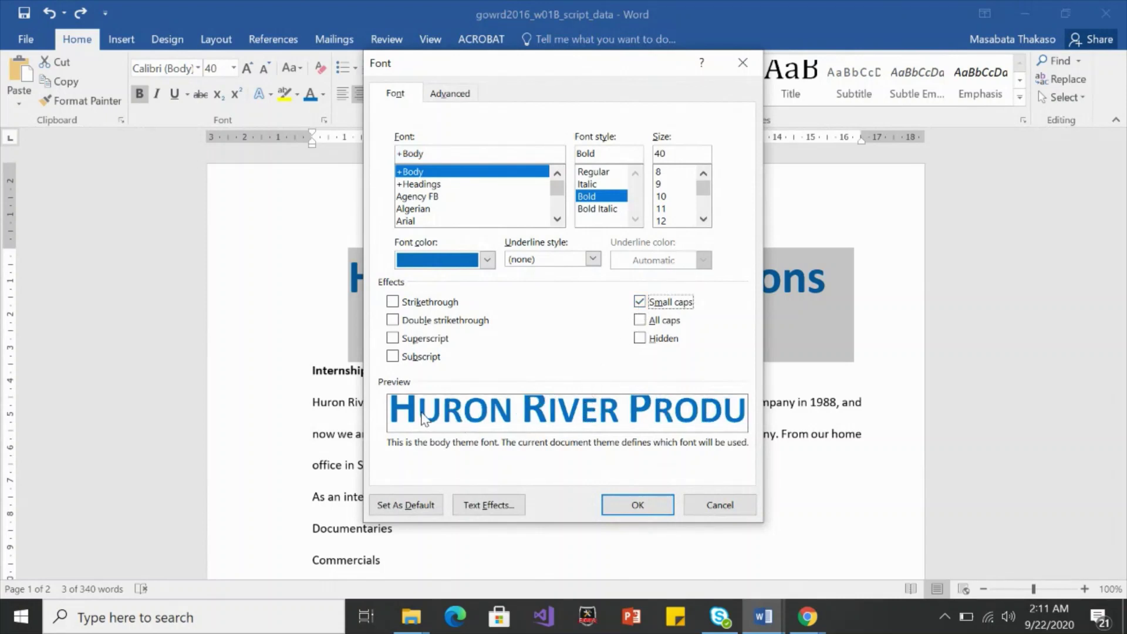
{"action": "left_click", "coordinate": [638, 504]}
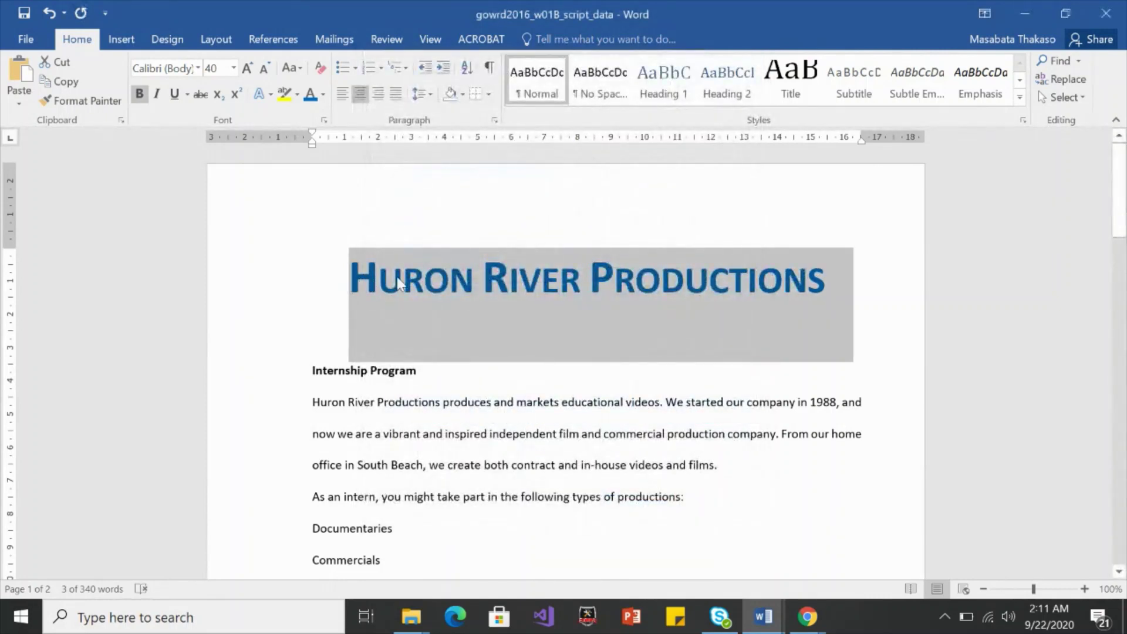
{"action": "left_click", "coordinate": [488, 333]}
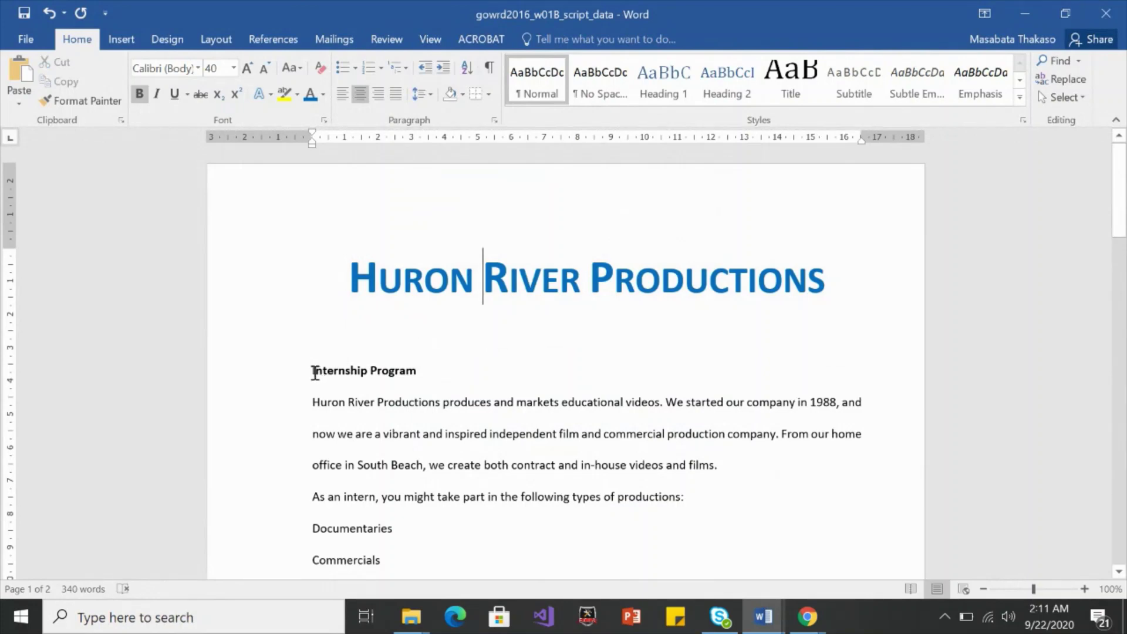
Select the Internship Program heading, italicise it and colour it dark purple
{"action": "left_click_drag", "start_coordinate": [1124, 208], "coordinate": [1125, 286]}
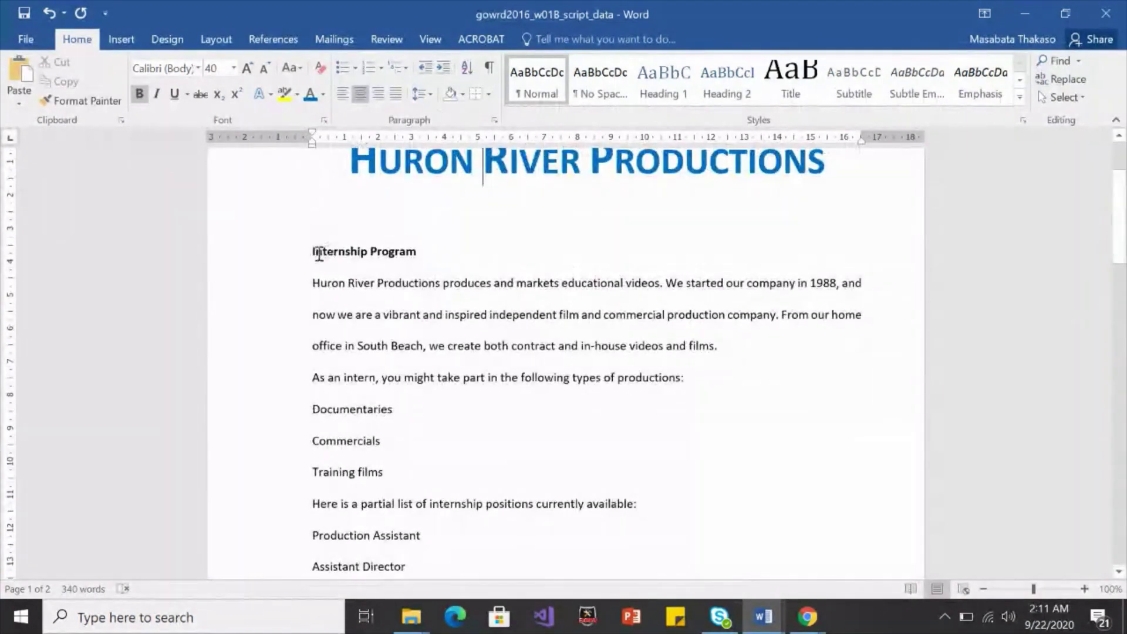
{"action": "left_click_drag", "start_coordinate": [310, 254], "coordinate": [419, 251]}
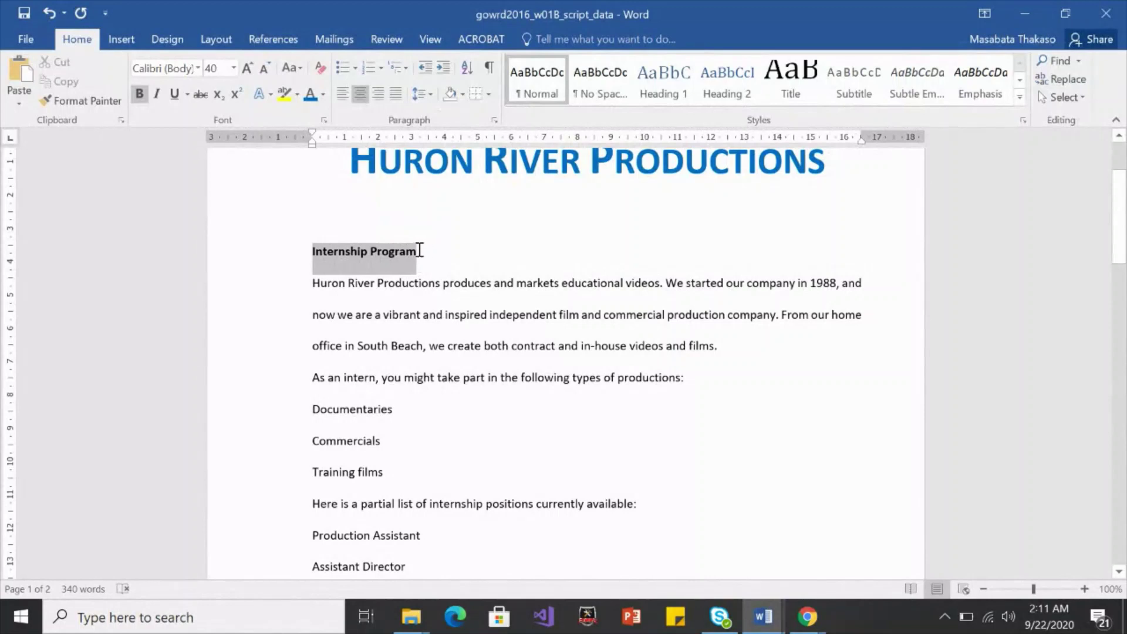
{"action": "left_click", "coordinate": [322, 96]}
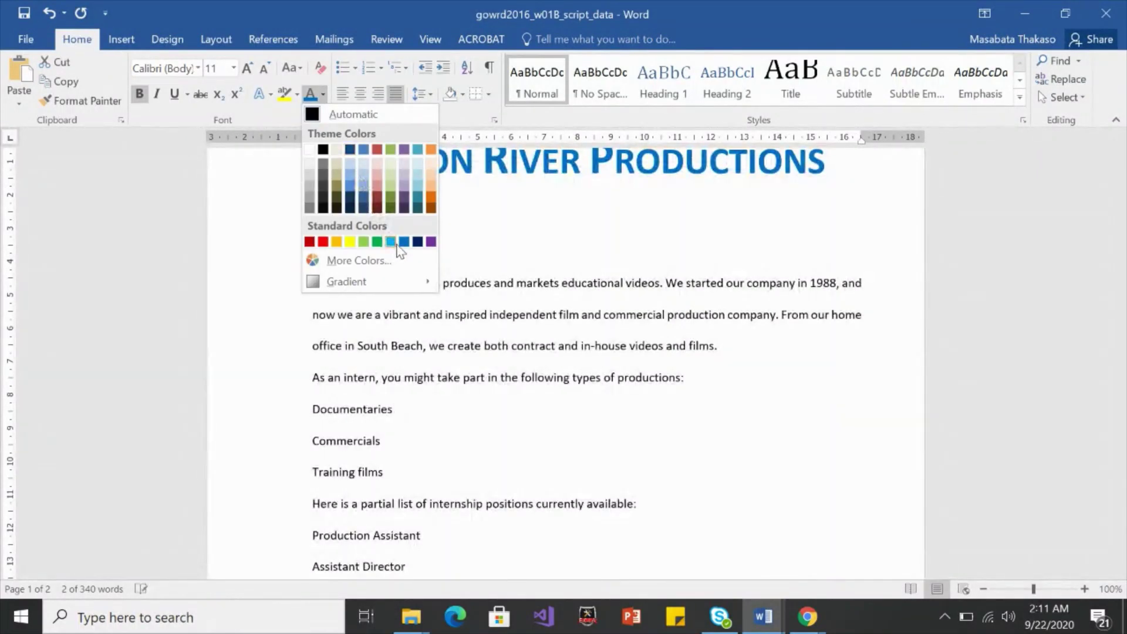
{"action": "left_click", "coordinate": [364, 194]}
{"action": "left_click", "coordinate": [156, 94]}
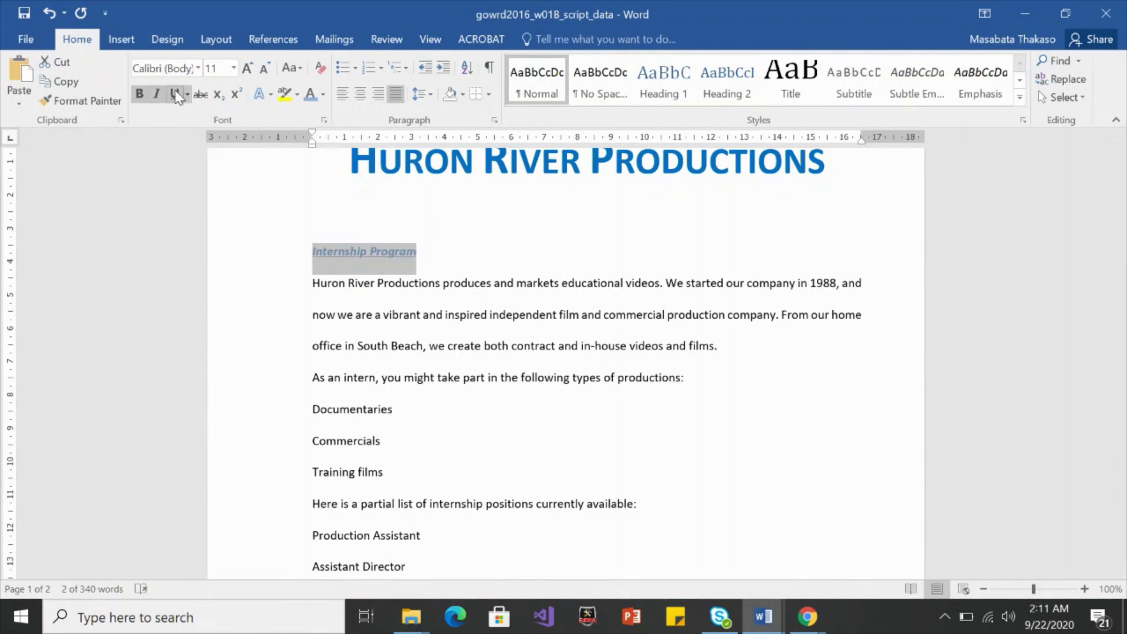
{"action": "left_click", "coordinate": [323, 94]}
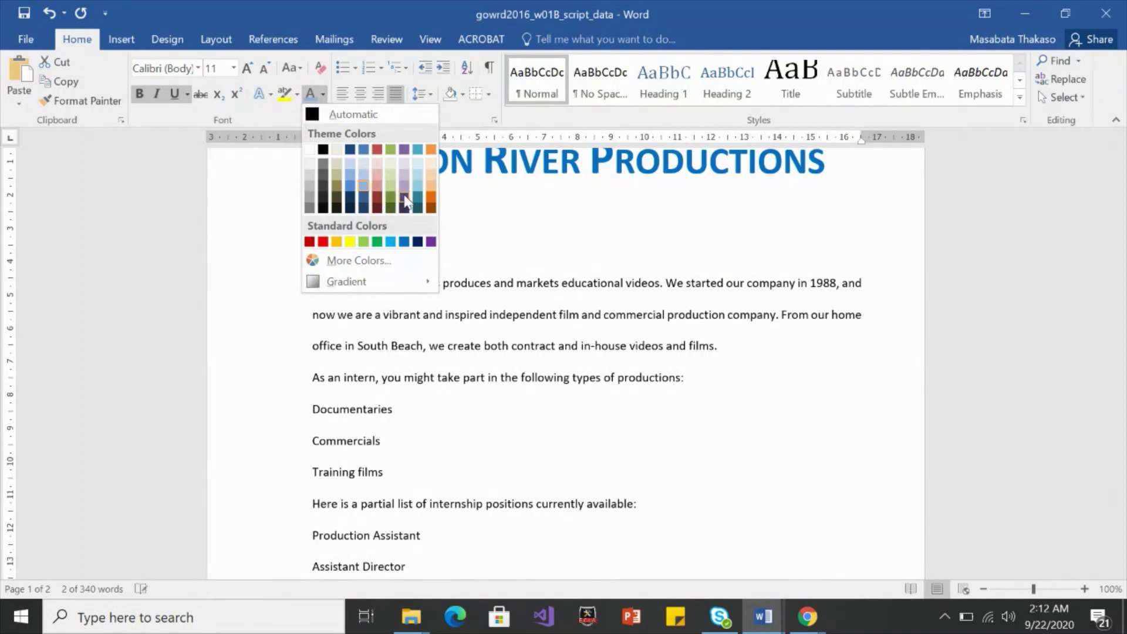
{"action": "left_click", "coordinate": [405, 196]}
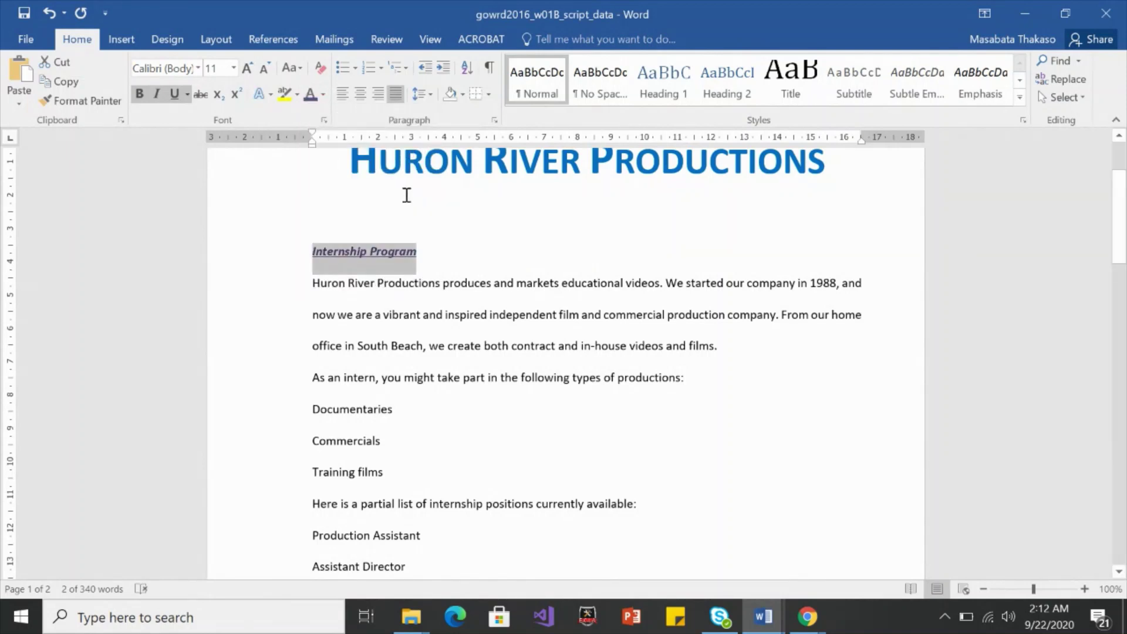
Set the Internship Program heading to Arial 12 pt
{"action": "left_click", "coordinate": [233, 68]}
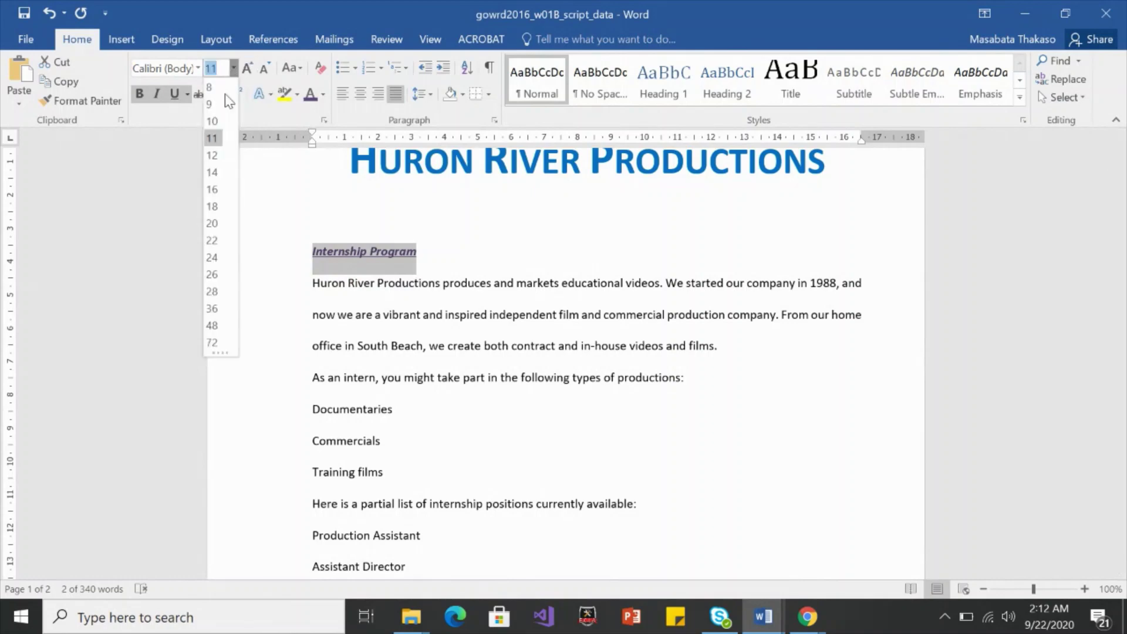
{"action": "left_click", "coordinate": [222, 155]}
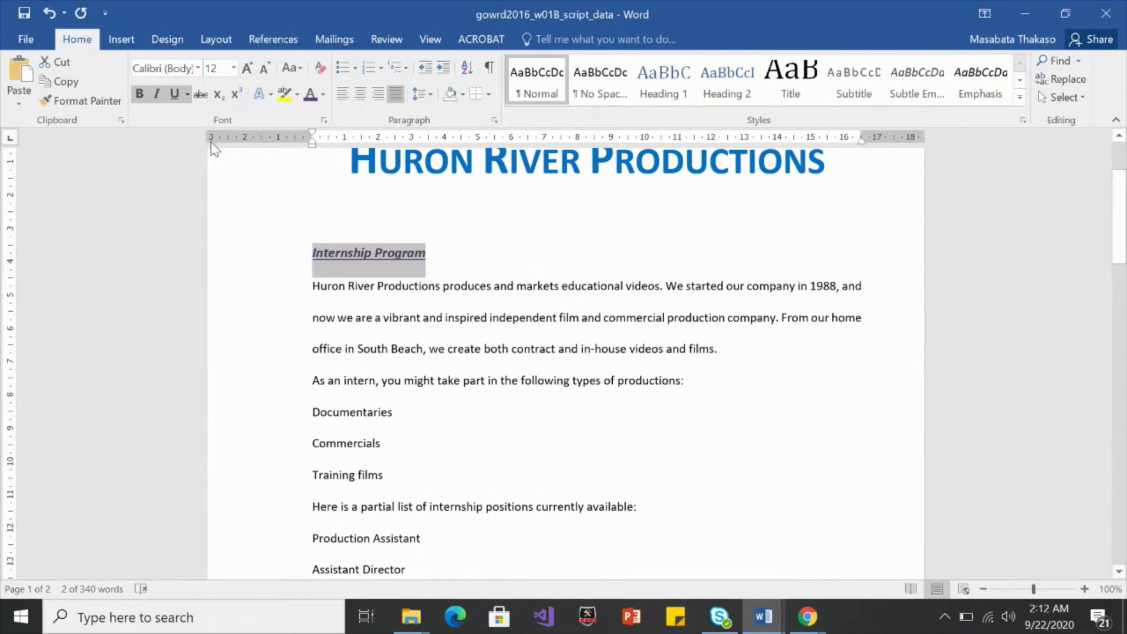
{"action": "left_click", "coordinate": [198, 68]}
{"action": "left_click", "coordinate": [160, 233]}
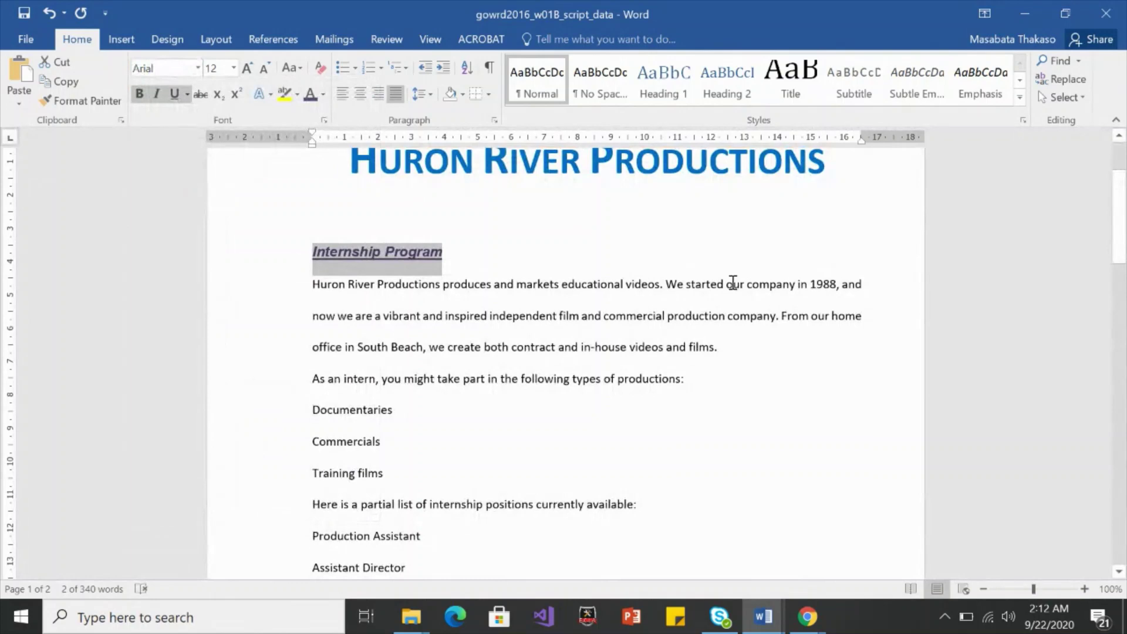
Format-paint Internship Program's styling onto the Requirements and Upcoming Internships headings
{"action": "left_click_drag", "start_coordinate": [1122, 210], "coordinate": [1124, 262]}
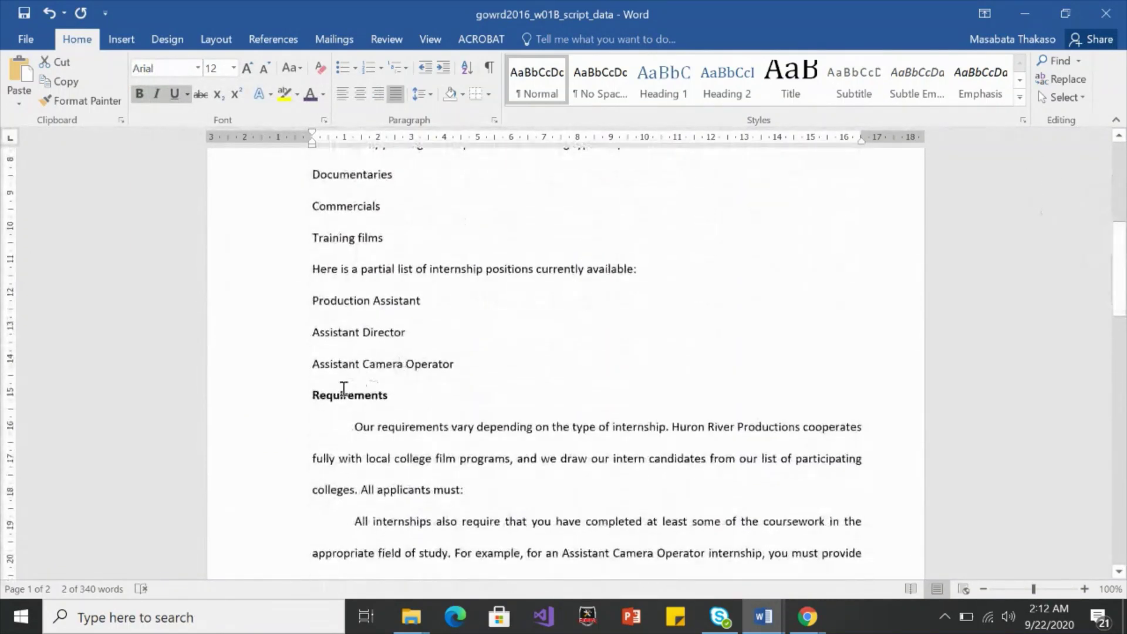
{"action": "left_click_drag", "start_coordinate": [320, 395], "coordinate": [391, 396]}
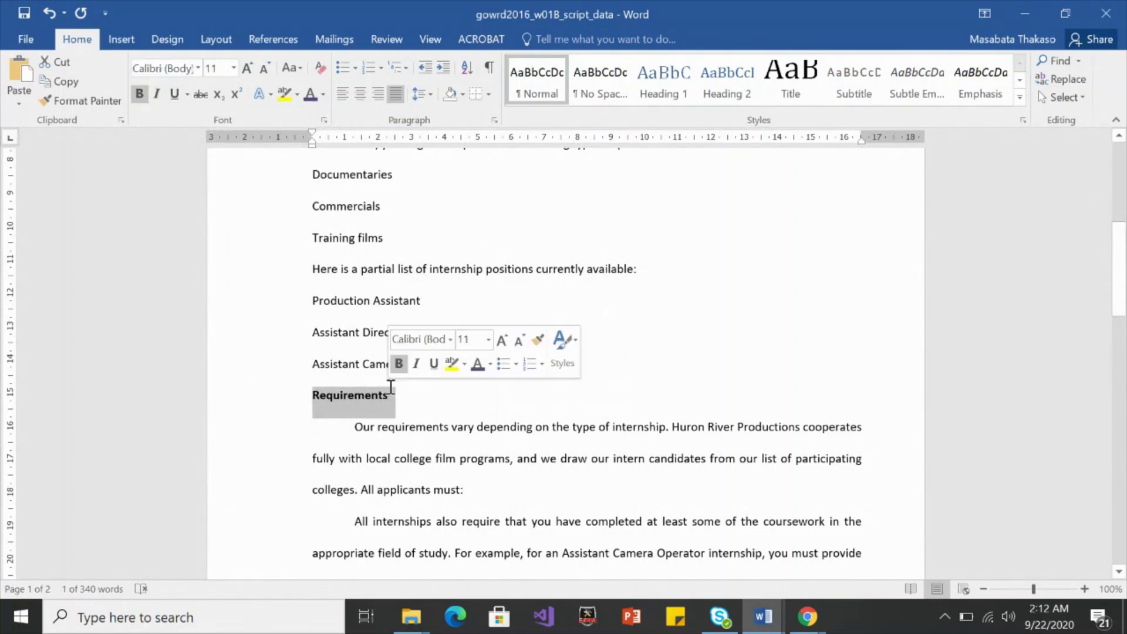
{"action": "left_click_drag", "start_coordinate": [1119, 264], "coordinate": [1119, 192]}
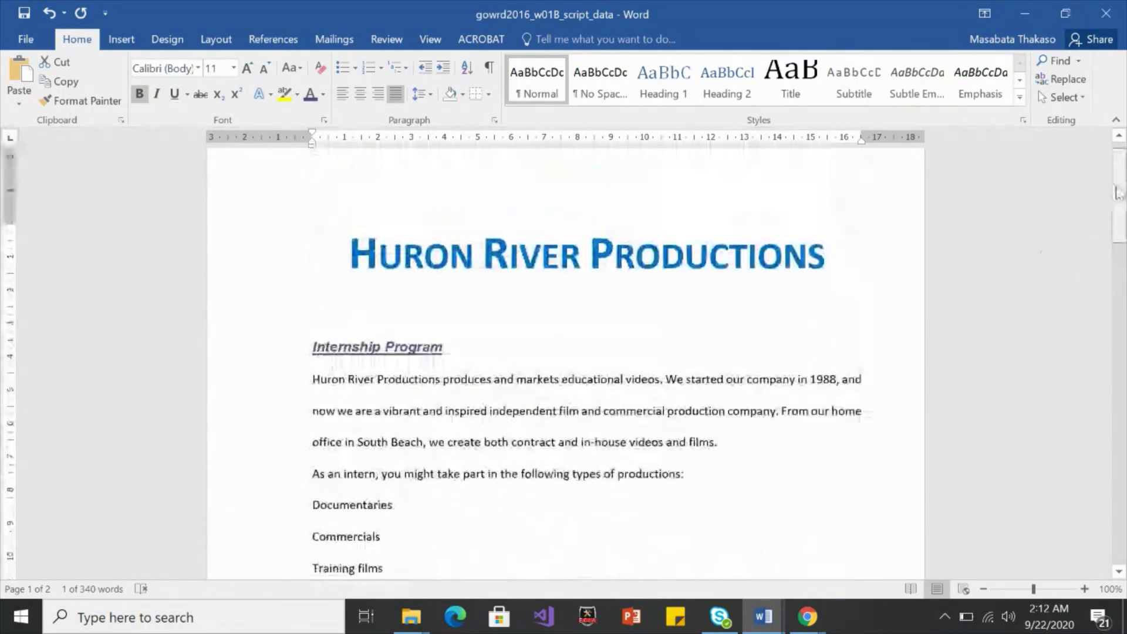
{"action": "left_click", "coordinate": [334, 346]}
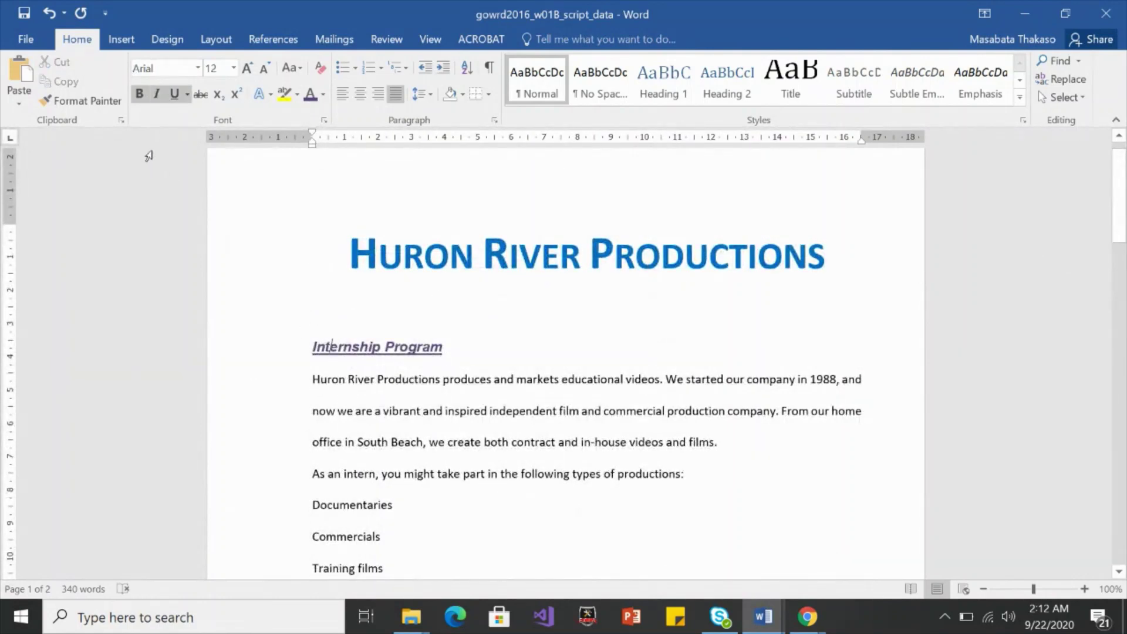
{"action": "left_click", "coordinate": [96, 106]}
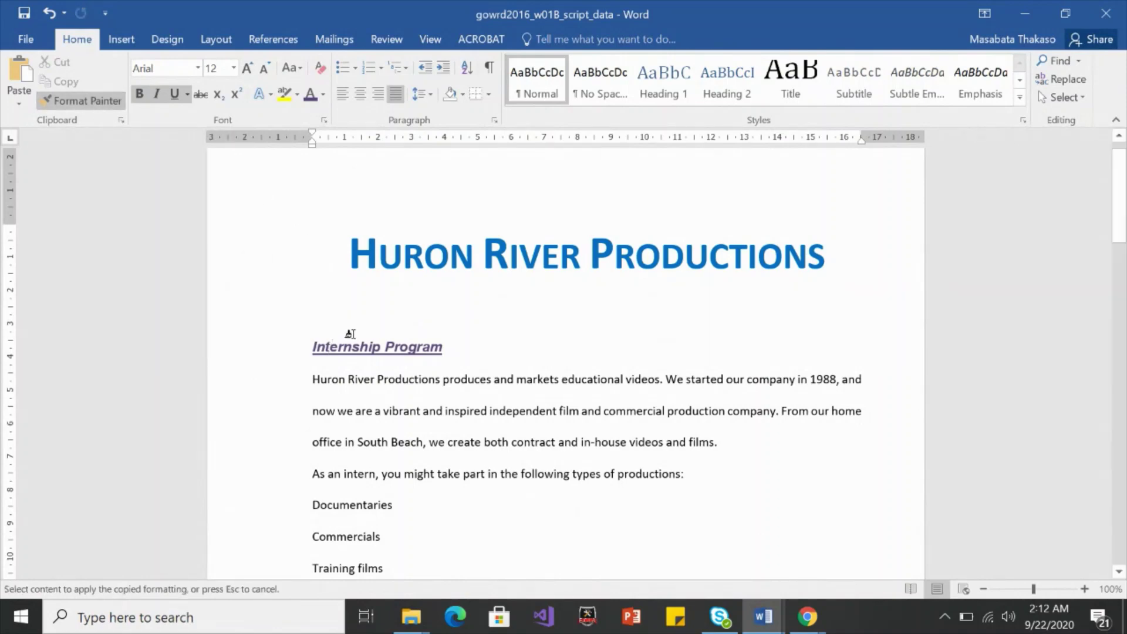
{"action": "left_click_drag", "start_coordinate": [1121, 223], "coordinate": [1121, 291]}
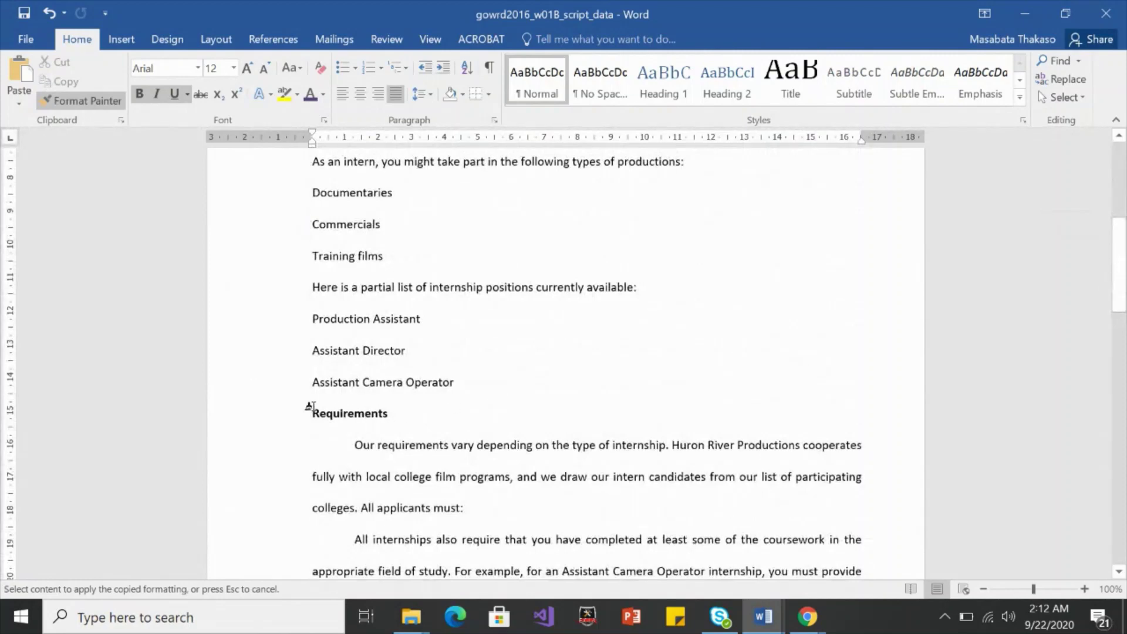
{"action": "left_click_drag", "start_coordinate": [309, 413], "coordinate": [405, 413]}
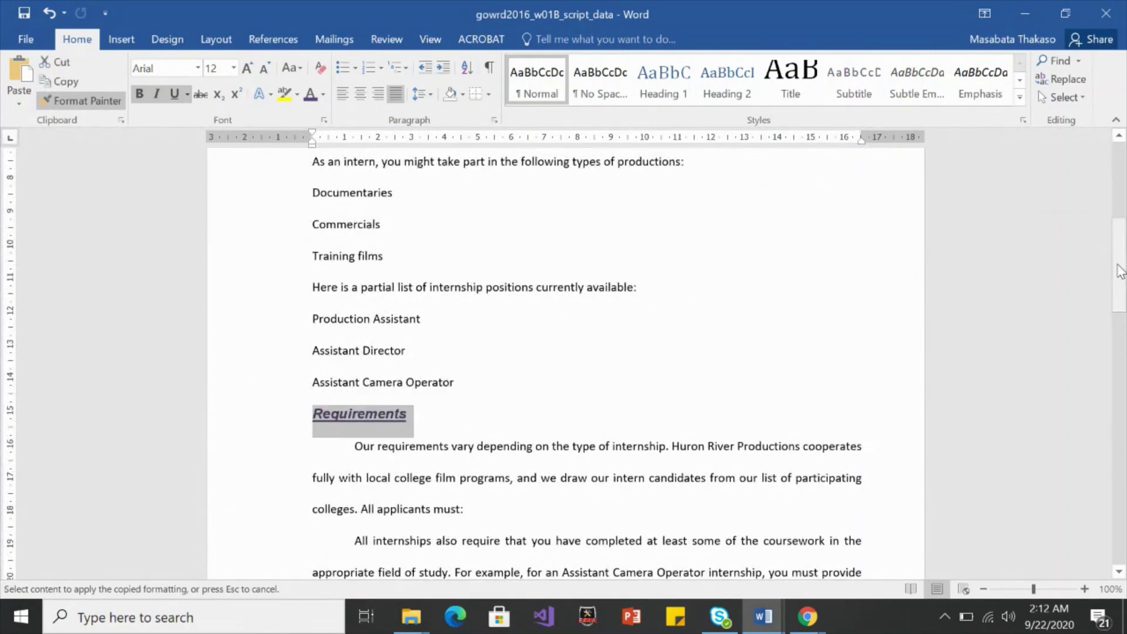
{"action": "scroll", "coordinate": [1057, 265], "scroll_direction": "down", "scroll_amount": 6}
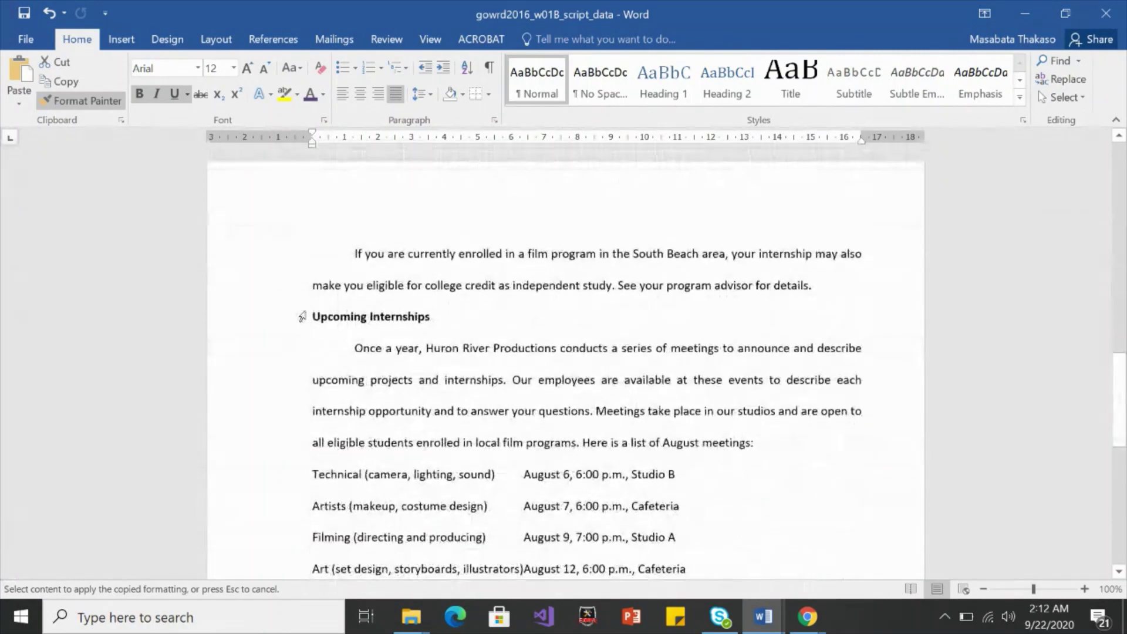
{"action": "left_click_drag", "start_coordinate": [307, 317], "coordinate": [427, 323]}
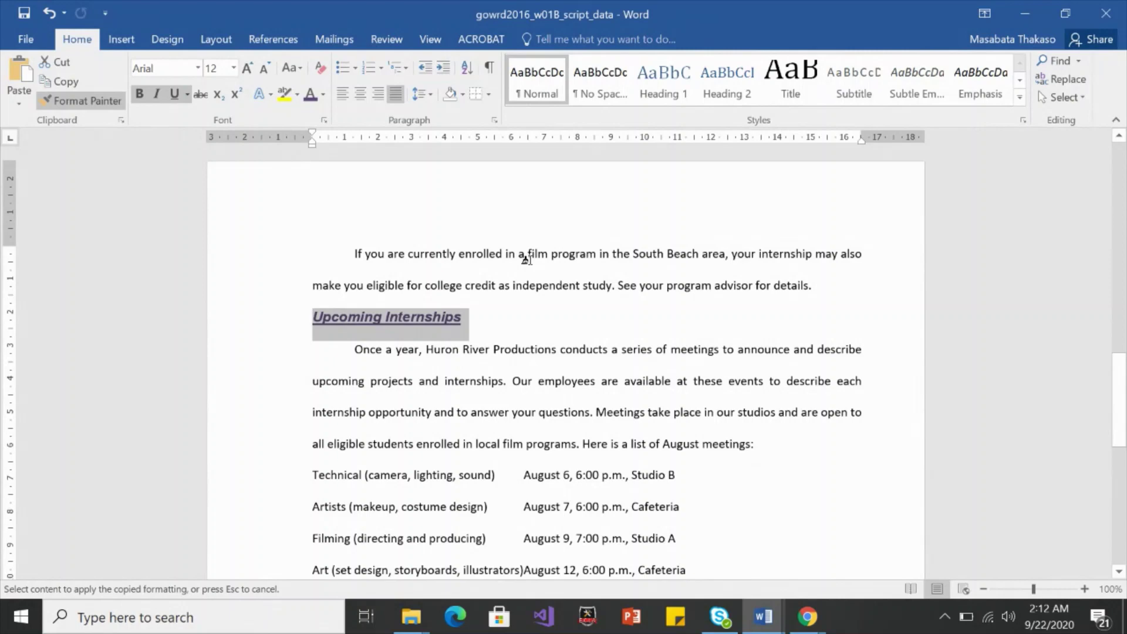
{"action": "key", "text": "Escape"}
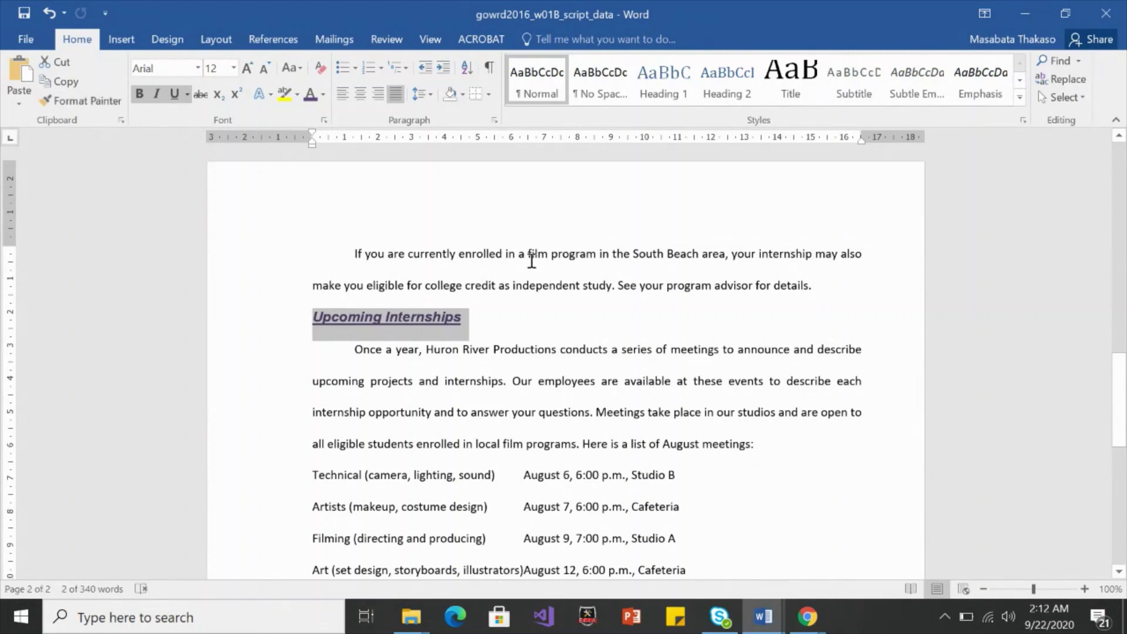
Undo the earlier heading formatting changes
{"action": "left_click", "coordinate": [47, 14]}
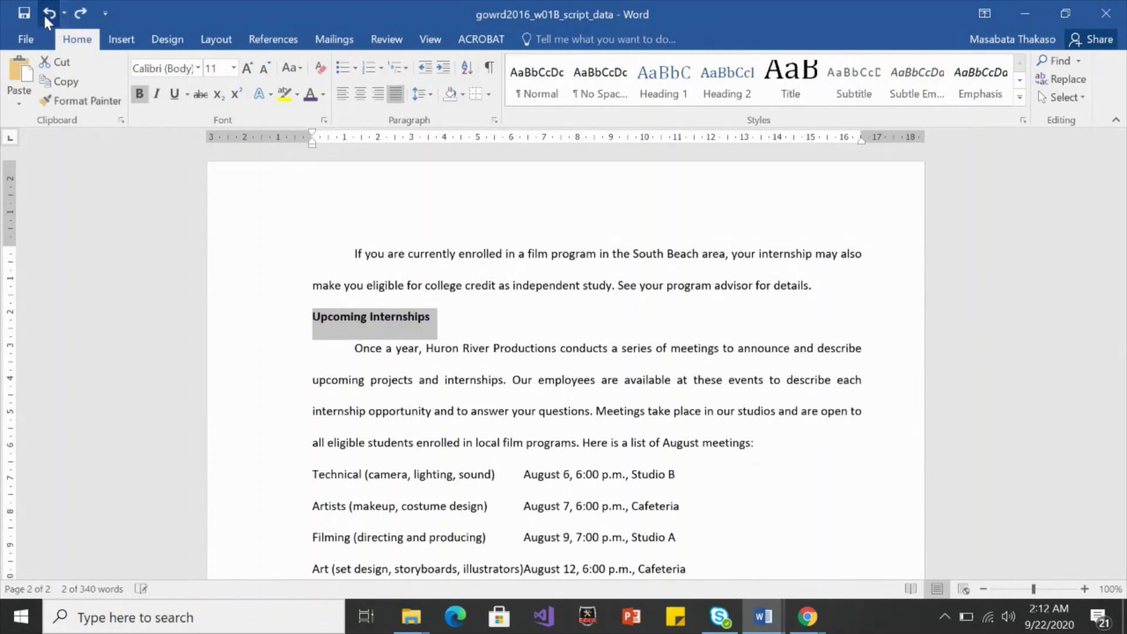
{"action": "left_click", "coordinate": [47, 14]}
{"action": "left_click", "coordinate": [46, 14]}
{"action": "left_click", "coordinate": [45, 14]}
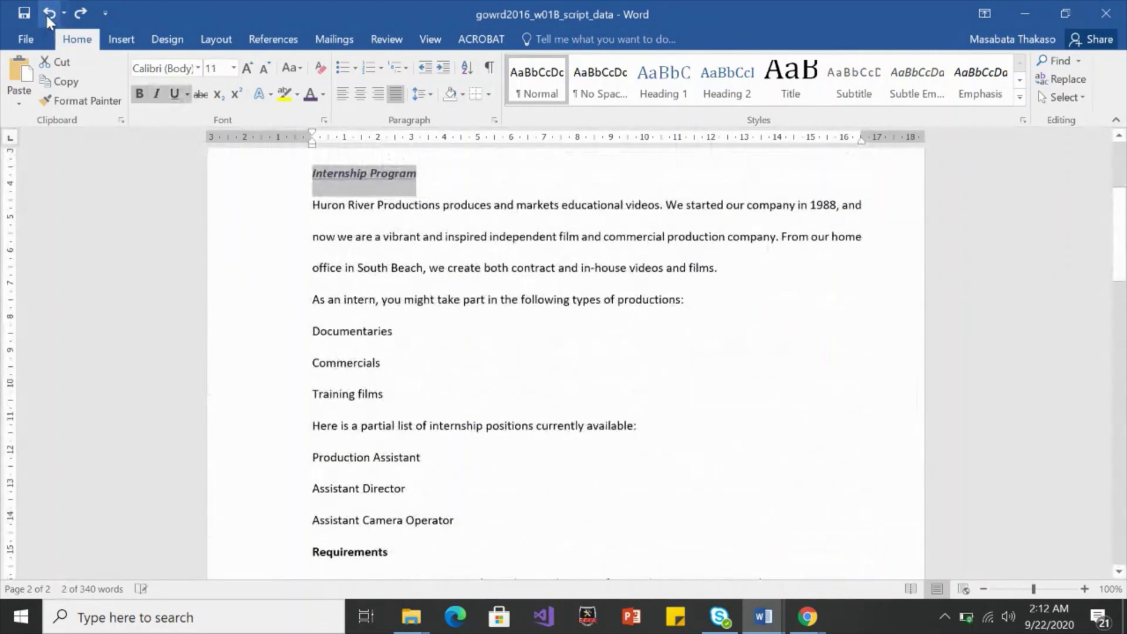
{"action": "left_click", "coordinate": [47, 15]}
{"action": "left_click", "coordinate": [47, 15]}
{"action": "left_click", "coordinate": [47, 15]}
{"action": "left_click", "coordinate": [47, 15]}
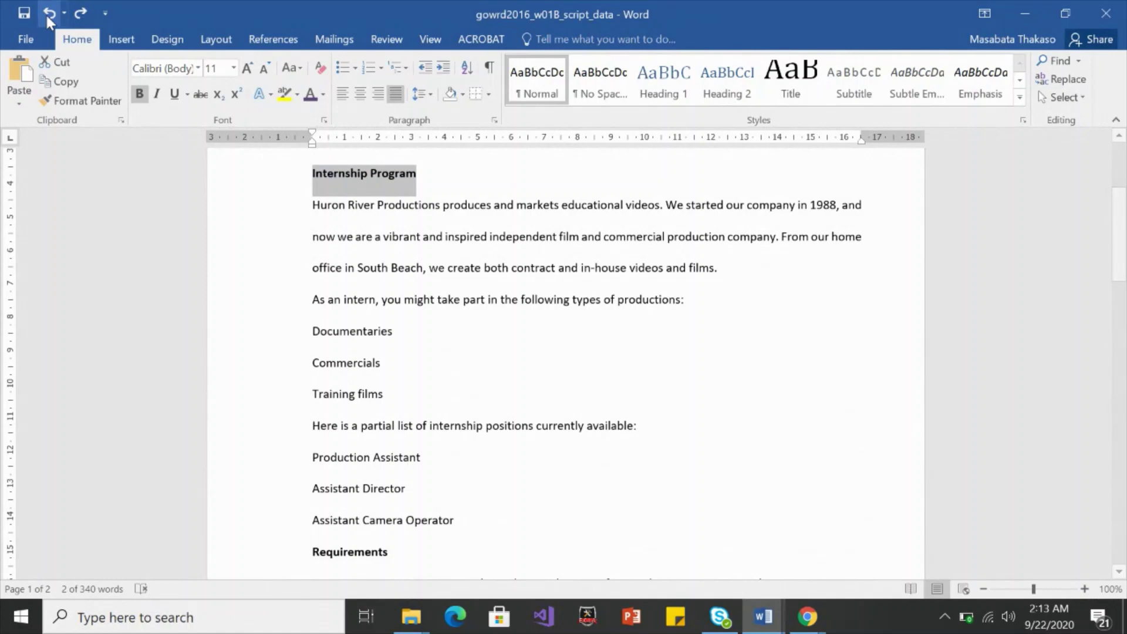
Make the three selected headings italic, underlined, Arial 14 pt
{"action": "left_click_drag", "start_coordinate": [1119, 236], "coordinate": [1125, 304]}
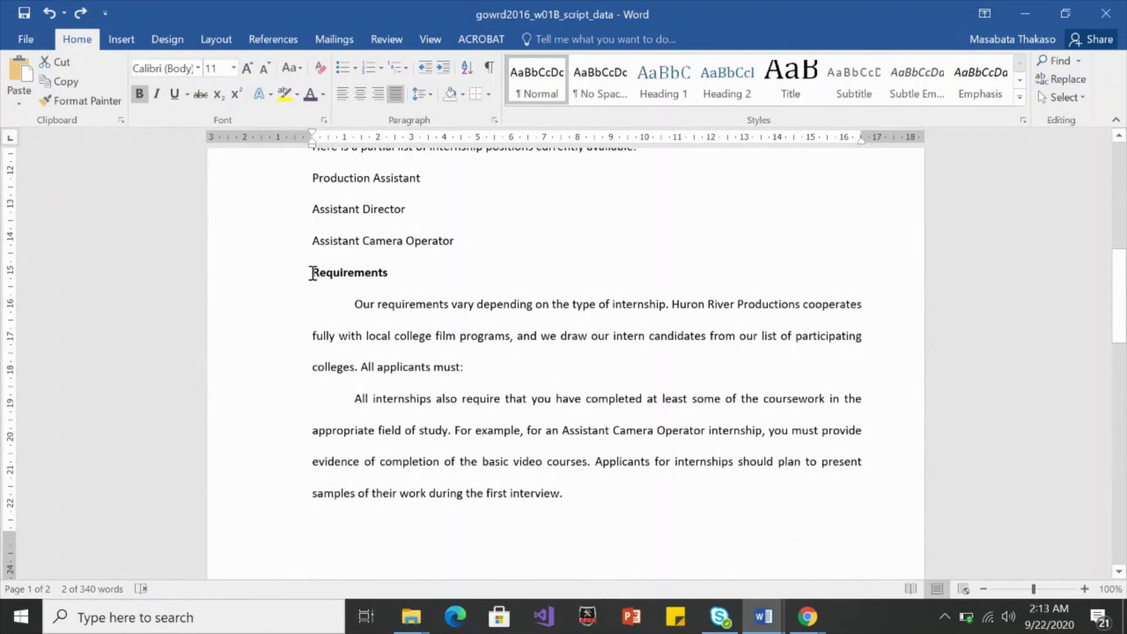
{"action": "left_click_drag", "start_coordinate": [312, 274], "coordinate": [395, 279]}
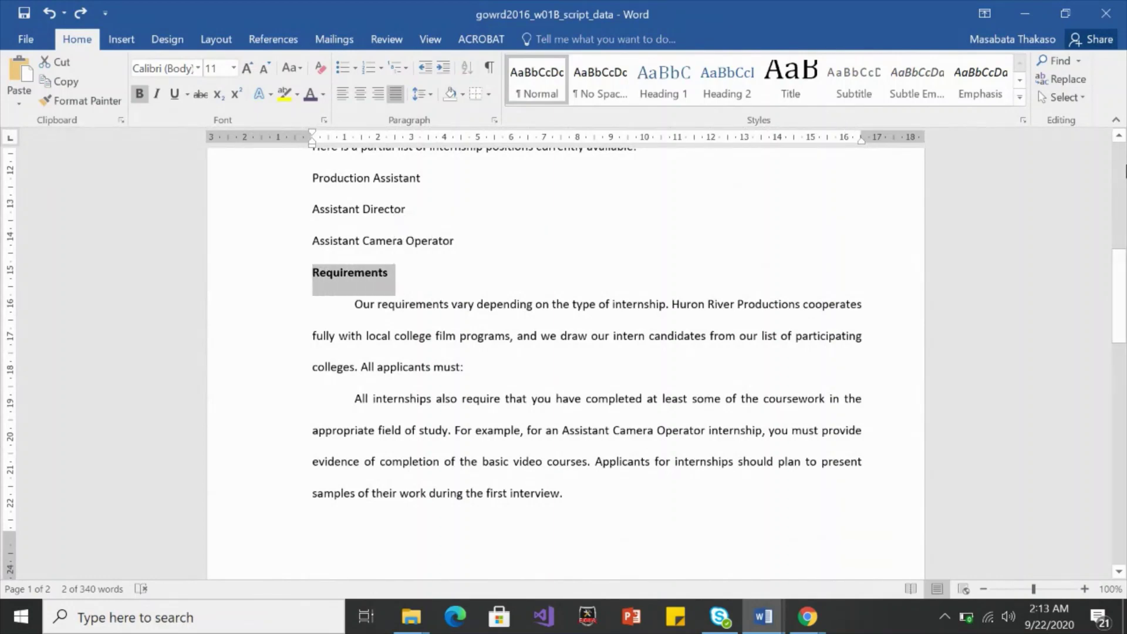
{"action": "left_click_drag", "start_coordinate": [1123, 252], "coordinate": [1123, 320]}
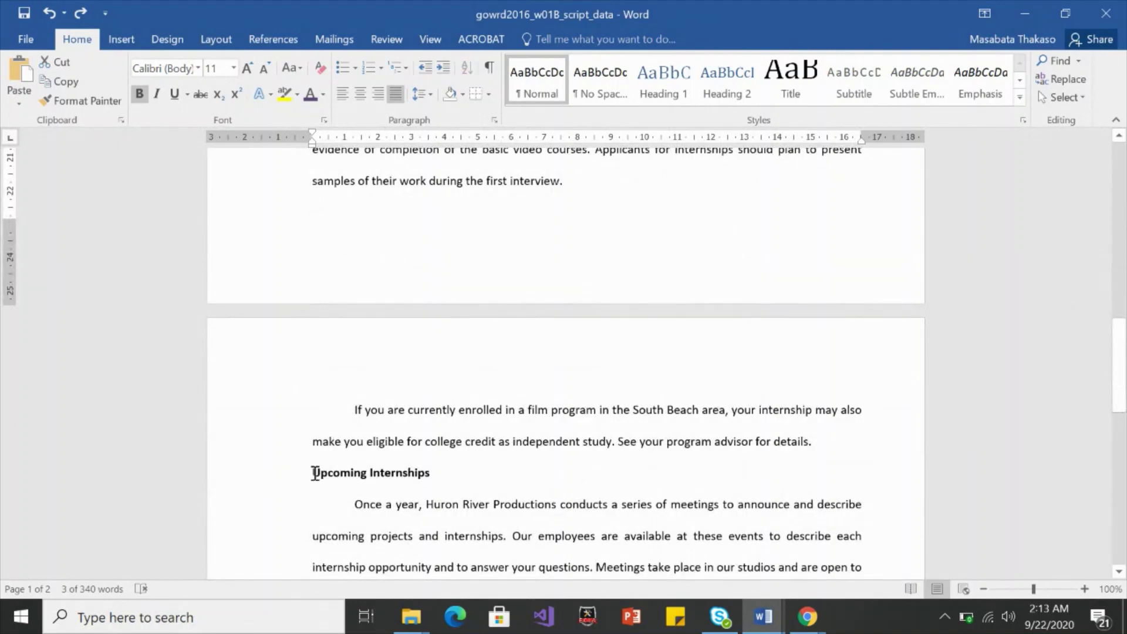
{"action": "left_click_drag", "start_coordinate": [312, 472], "coordinate": [414, 474]}
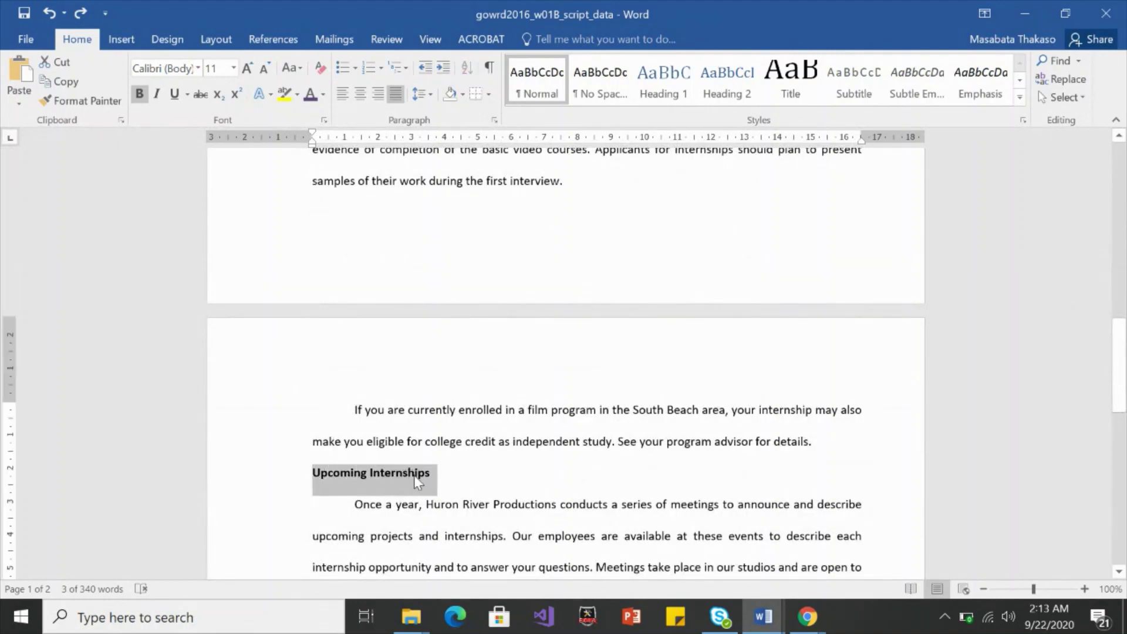
{"action": "mouse_move", "coordinate": [1125, 370]}
{"action": "left_mouse_down"}
{"action": "mouse_move", "coordinate": [1121, 276]}
{"action": "mouse_move", "coordinate": [1123, 353]}
{"action": "left_mouse_up"}
{"action": "left_click_drag", "start_coordinate": [1123, 353], "coordinate": [1124, 188]}
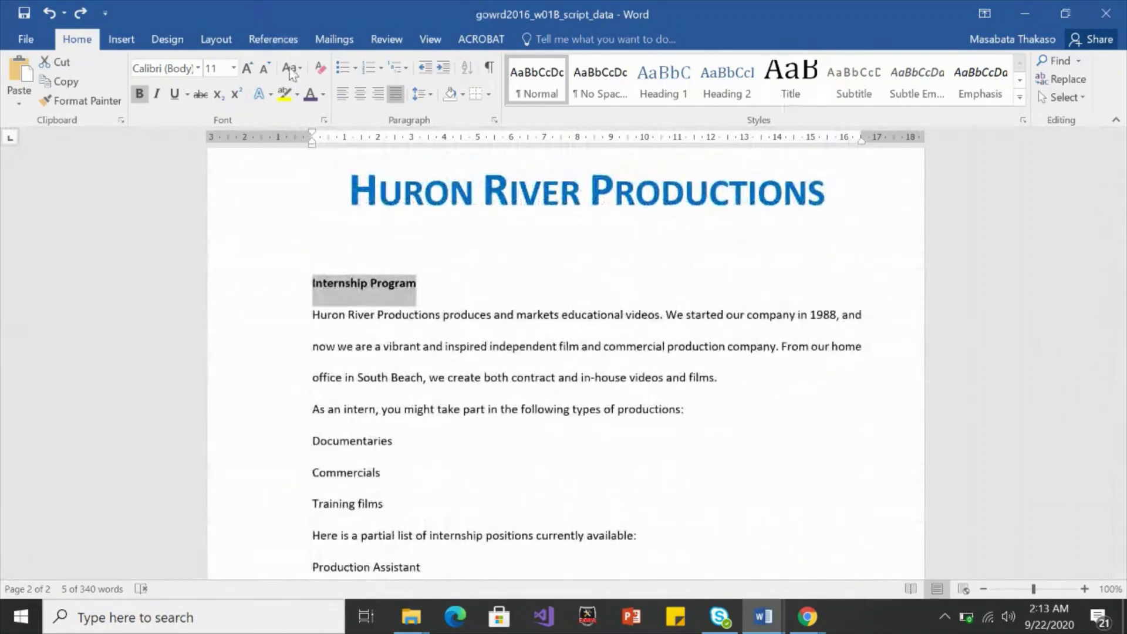
{"action": "left_click", "coordinate": [156, 93]}
{"action": "left_click", "coordinate": [174, 95]}
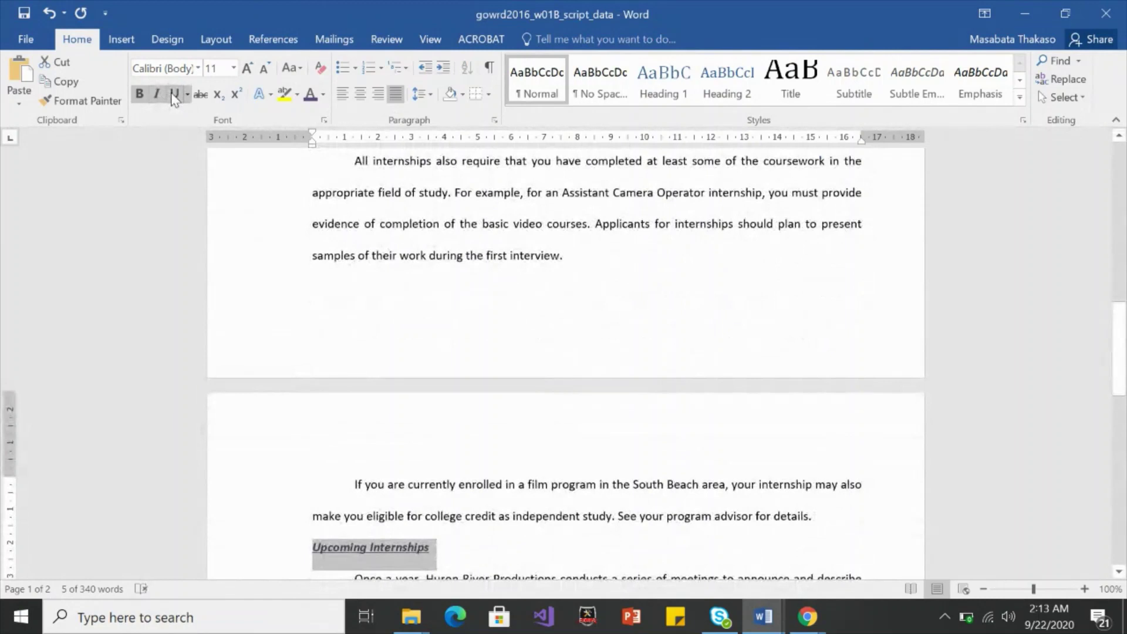
{"action": "left_click", "coordinate": [198, 69]}
{"action": "left_click", "coordinate": [156, 169]}
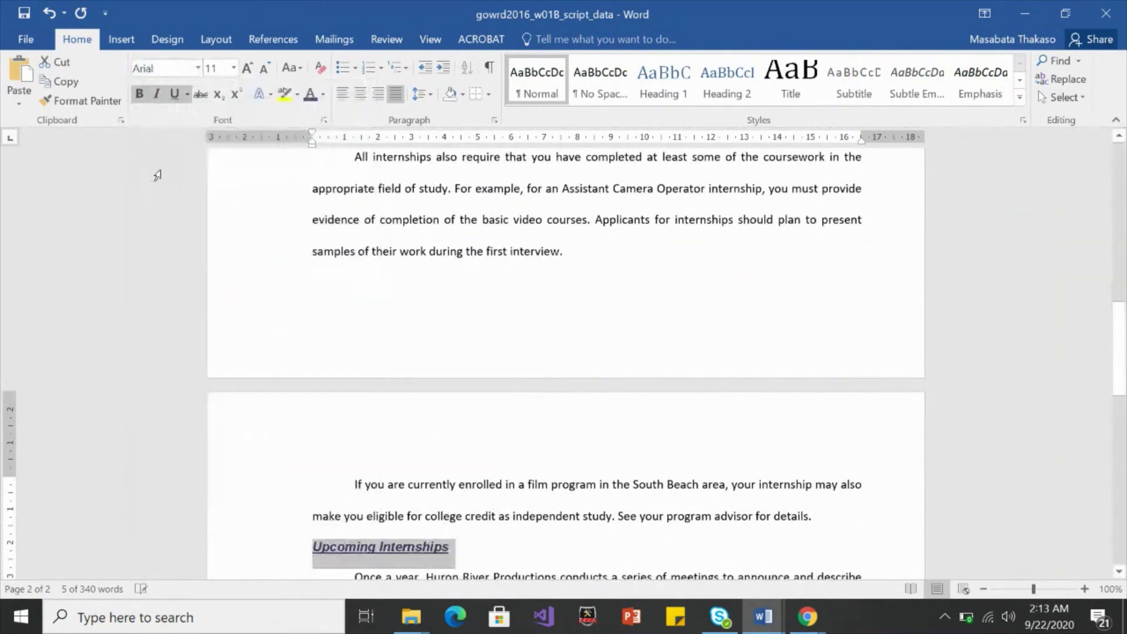
{"action": "left_click", "coordinate": [233, 68]}
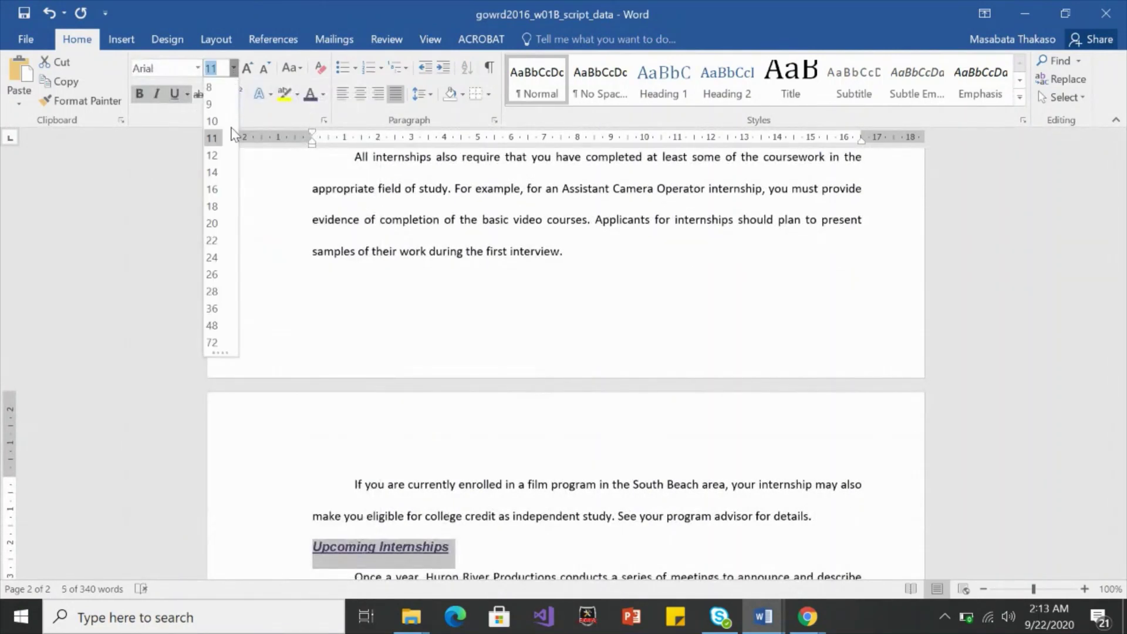
{"action": "left_click", "coordinate": [212, 172]}
Select the document text from the title downward
{"action": "left_click", "coordinate": [641, 341]}
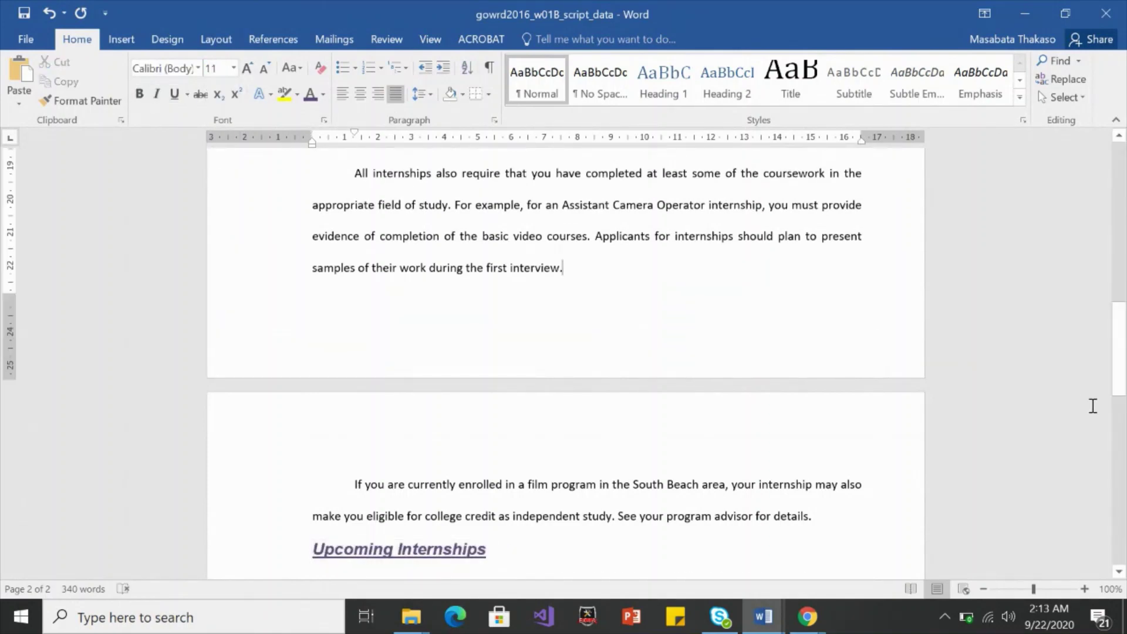
{"action": "left_click_drag", "start_coordinate": [1115, 392], "coordinate": [1122, 265]}
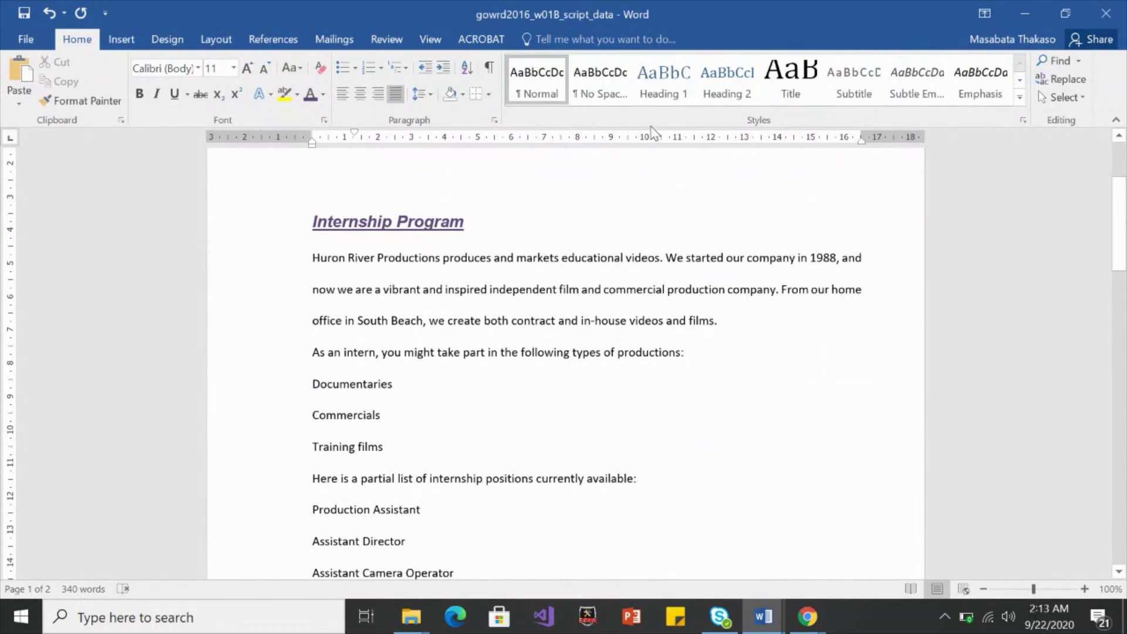
{"action": "left_click_drag", "start_coordinate": [1118, 221], "coordinate": [1118, 188]}
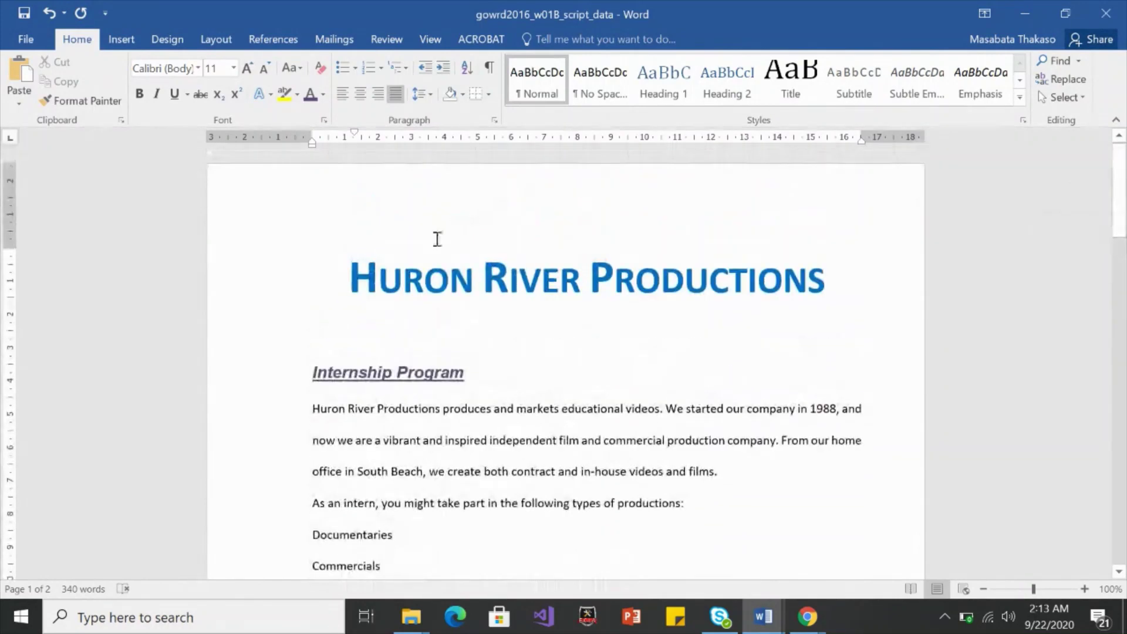
{"action": "left_click_drag", "start_coordinate": [347, 277], "coordinate": [550, 556]}
Select the whole document and apply 1.5 line spacing
{"action": "left_click", "coordinate": [675, 184]}
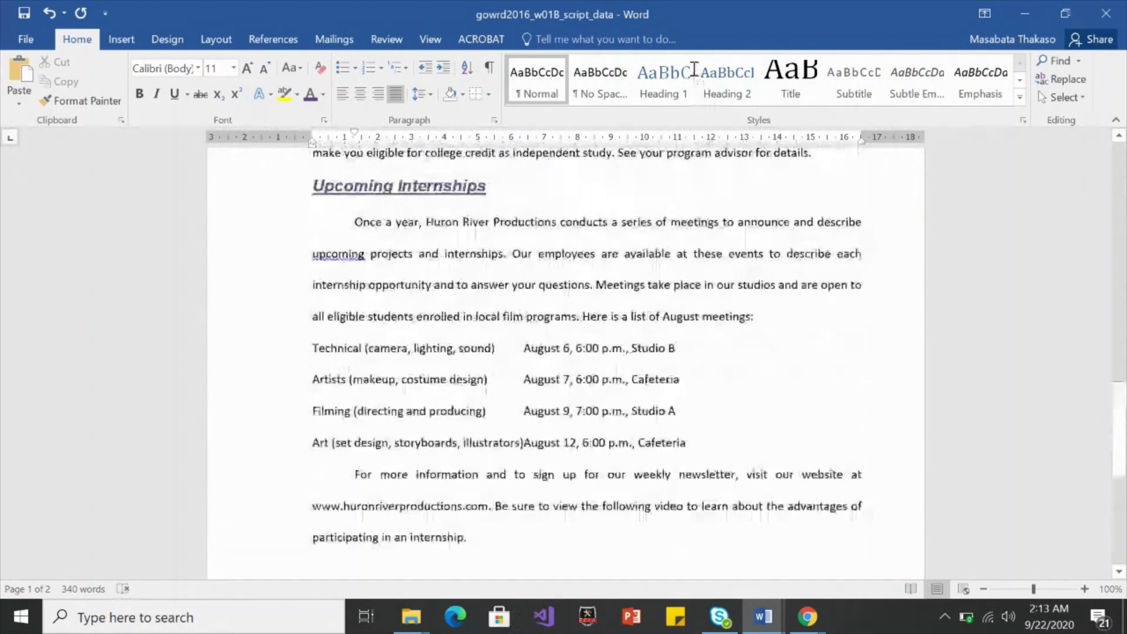
{"action": "key", "text": "ctrl+Home"}
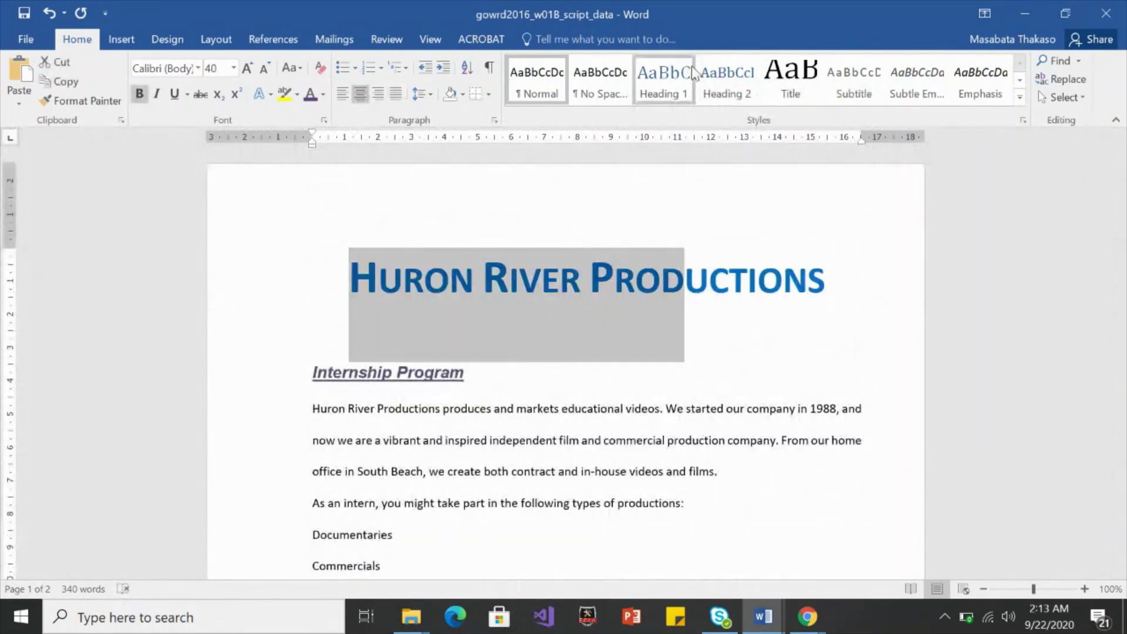
{"action": "key", "text": "ctrl+a"}
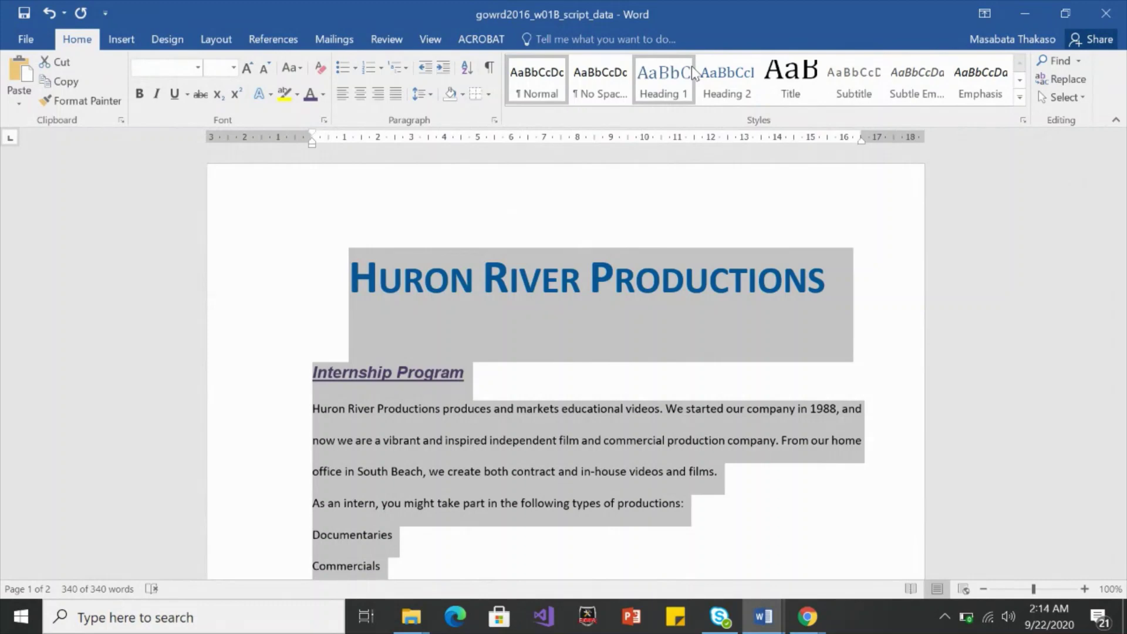
{"action": "mouse_move", "coordinate": [1124, 232]}
{"action": "left_mouse_down"}
{"action": "mouse_move", "coordinate": [1124, 540]}
{"action": "mouse_move", "coordinate": [1124, 232]}
{"action": "left_mouse_up"}
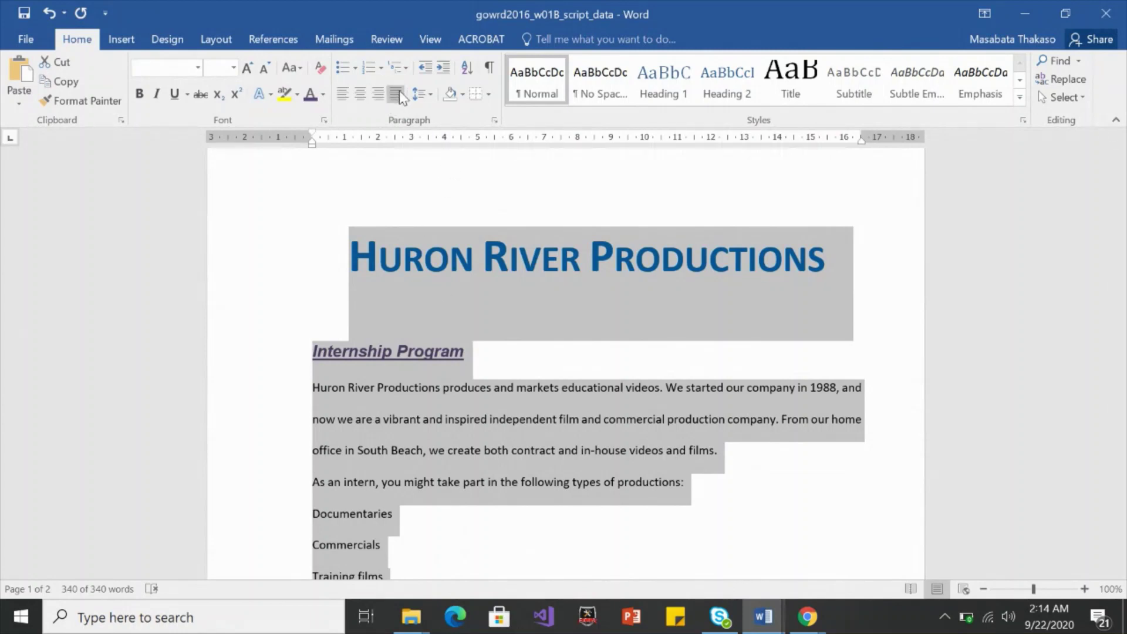
{"action": "left_click", "coordinate": [431, 95]}
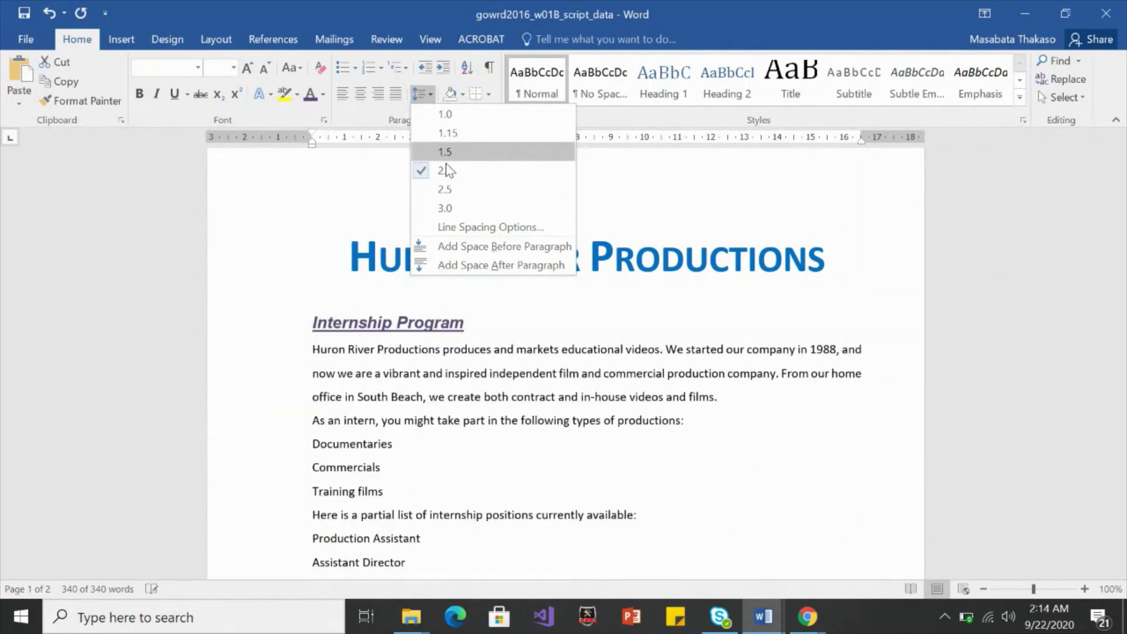
{"action": "left_click", "coordinate": [444, 152]}
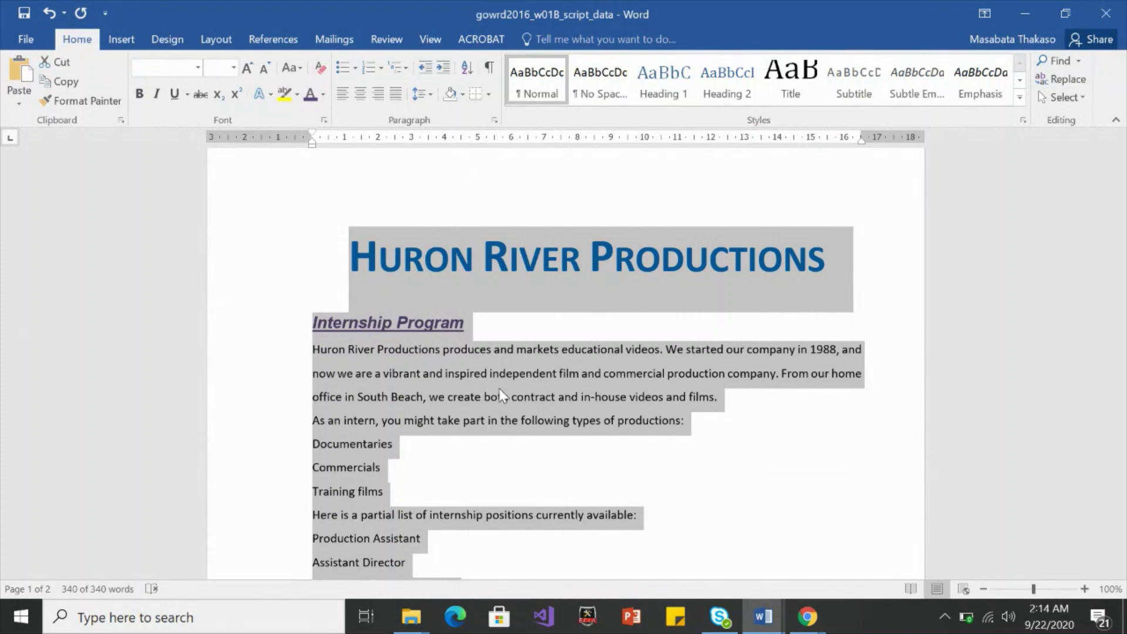
Set 6 pt spacing after paragraphs in the Paragraph dialog
{"action": "left_click", "coordinate": [432, 97]}
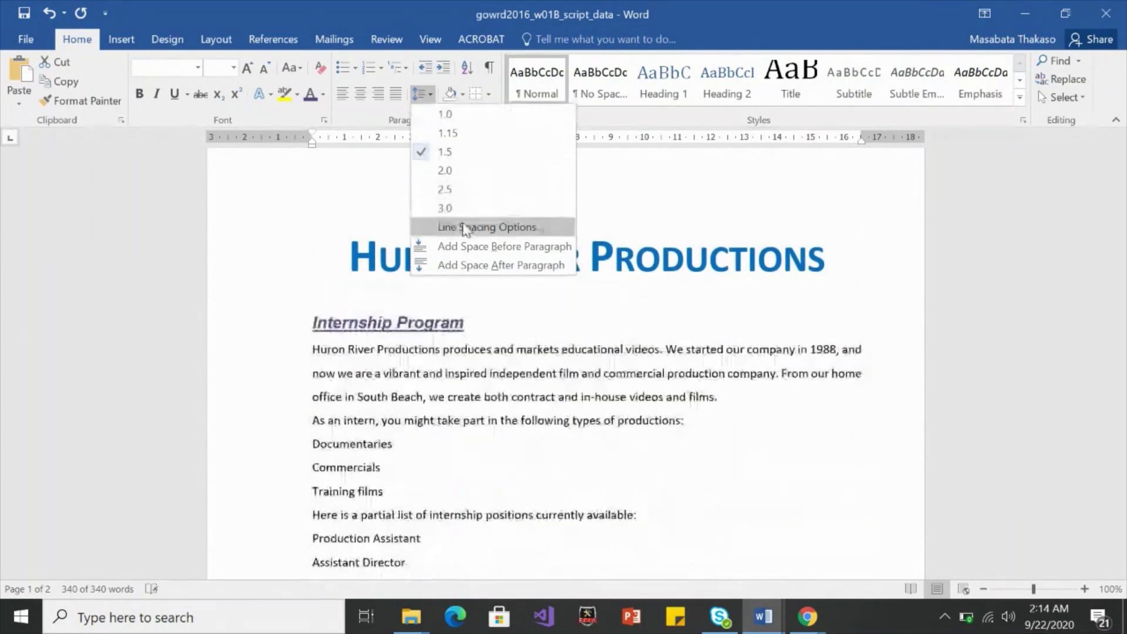
{"action": "left_click", "coordinate": [465, 228]}
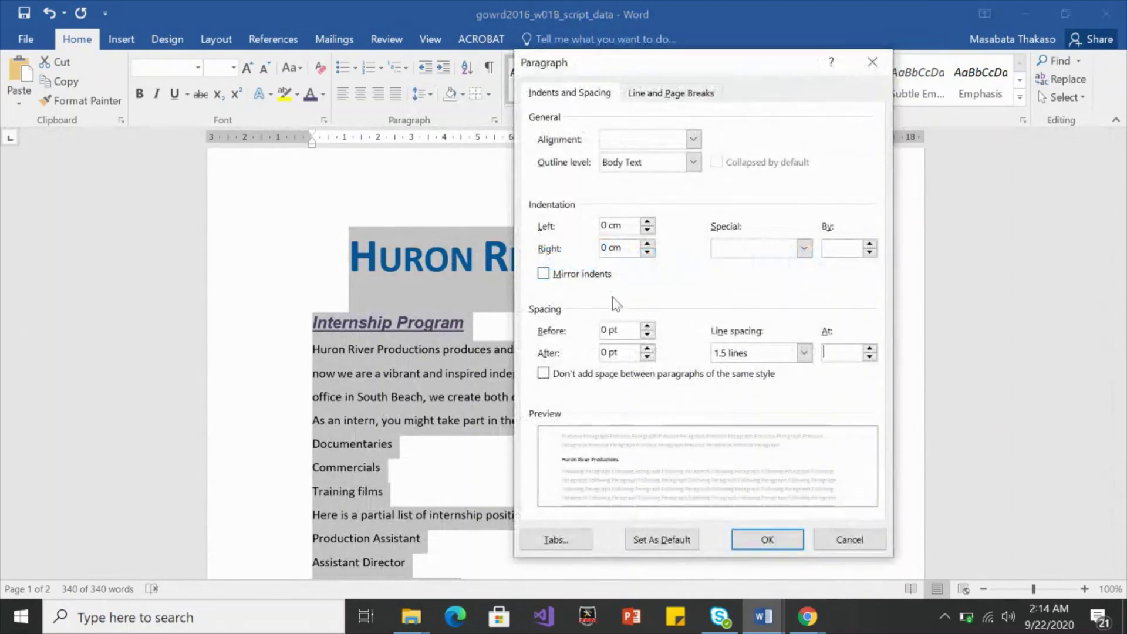
{"action": "left_click", "coordinate": [648, 349]}
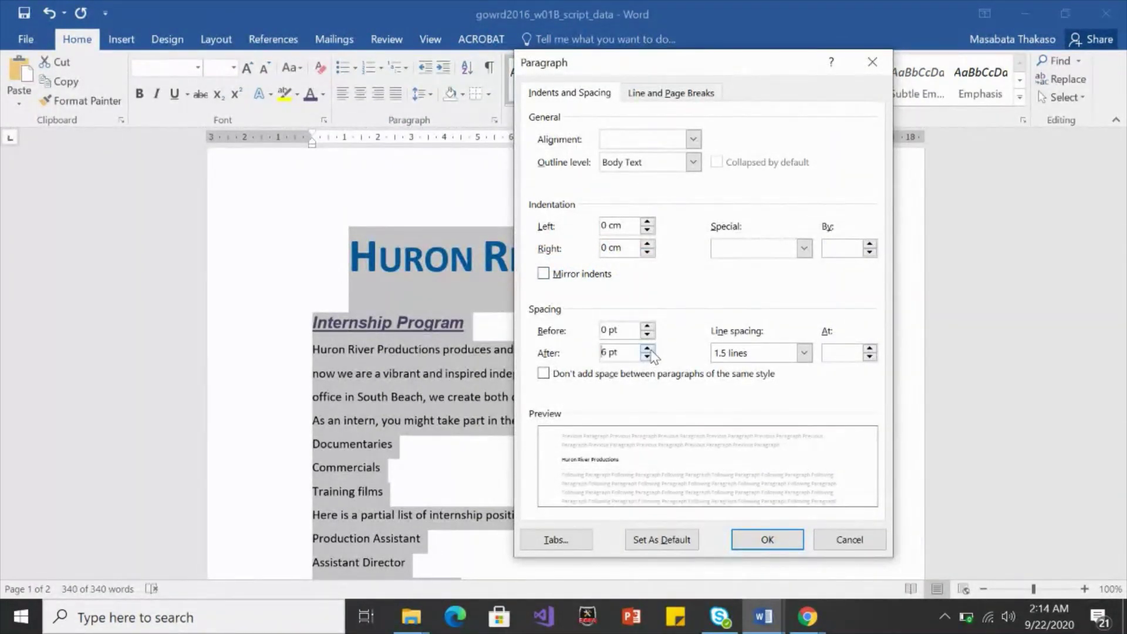
{"action": "left_click", "coordinate": [768, 539]}
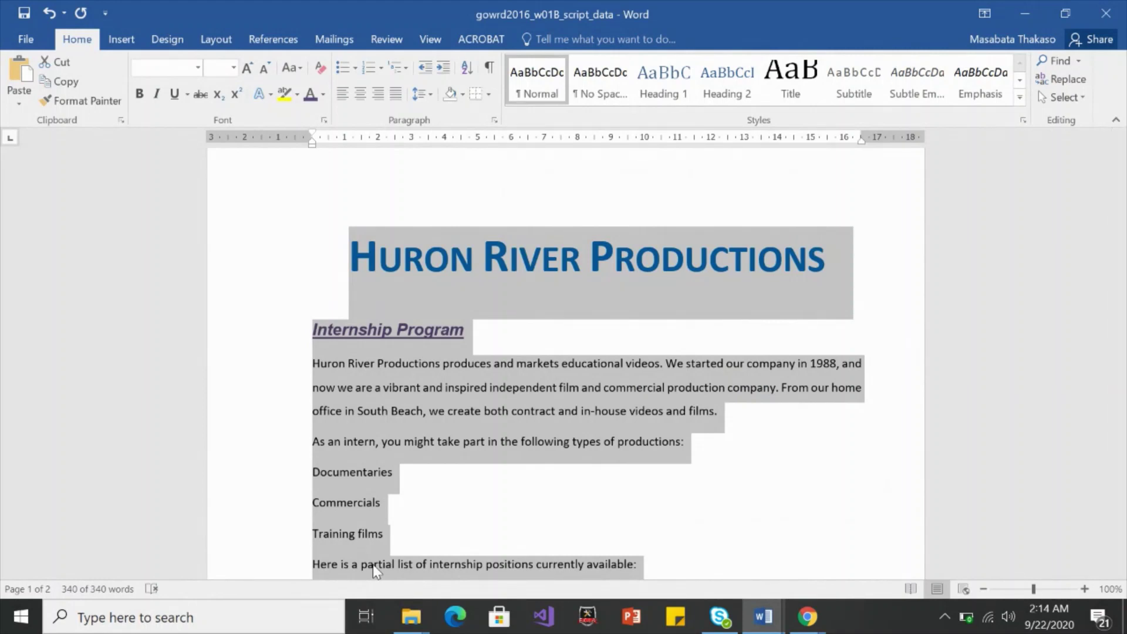
Bullet Documentaries, Commercials and Training films with the four-diamond bullet
{"action": "left_click_drag", "start_coordinate": [1117, 230], "coordinate": [1117, 271]}
{"action": "left_click", "coordinate": [442, 376]}
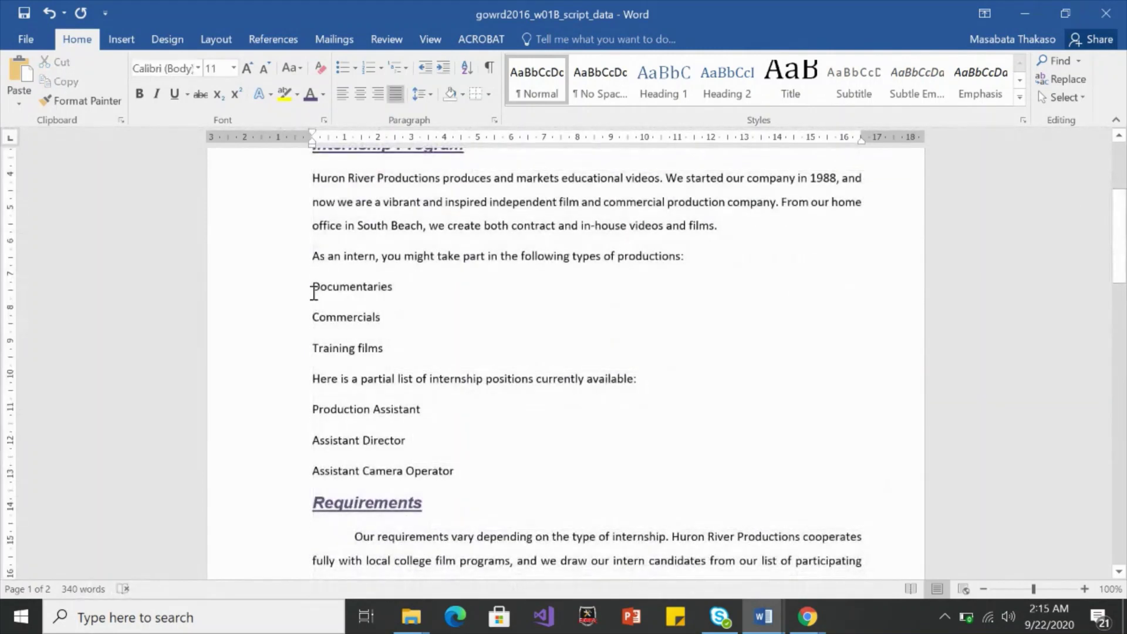
{"action": "left_click_drag", "start_coordinate": [312, 288], "coordinate": [383, 349]}
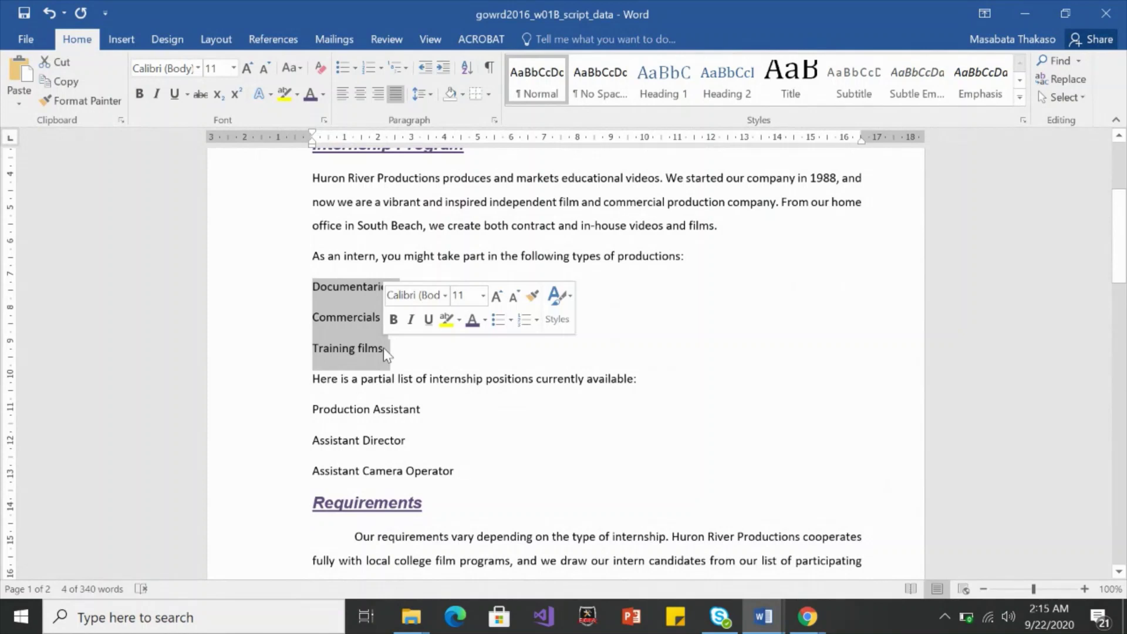
{"action": "left_click", "coordinate": [342, 69]}
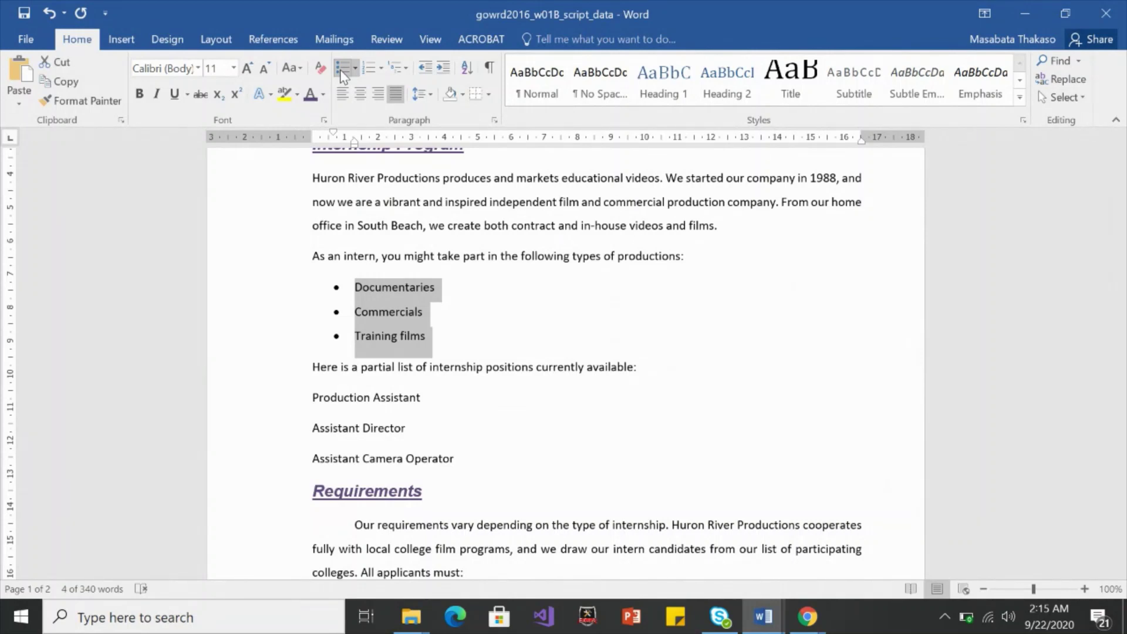
{"action": "left_click", "coordinate": [356, 69]}
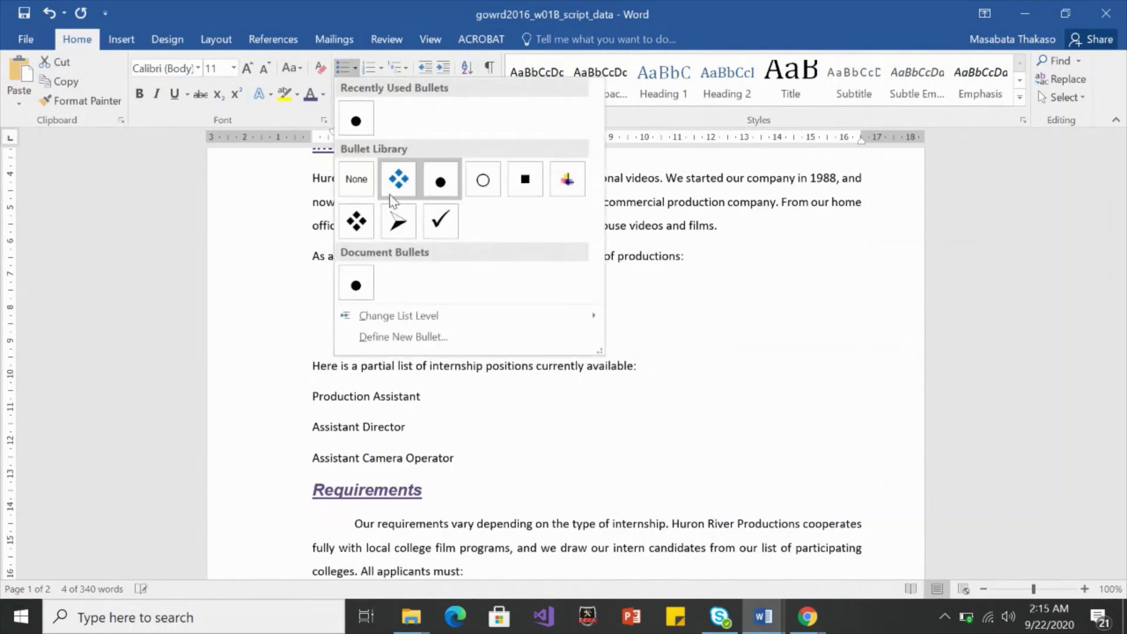
{"action": "left_click", "coordinate": [357, 222]}
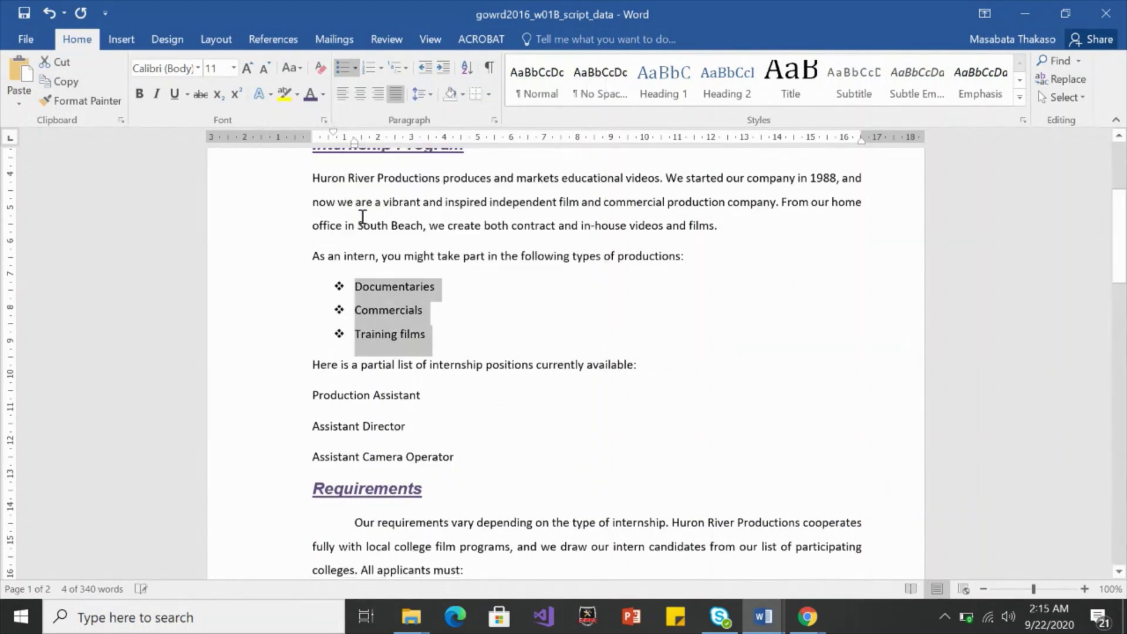
{"action": "left_click", "coordinate": [356, 70]}
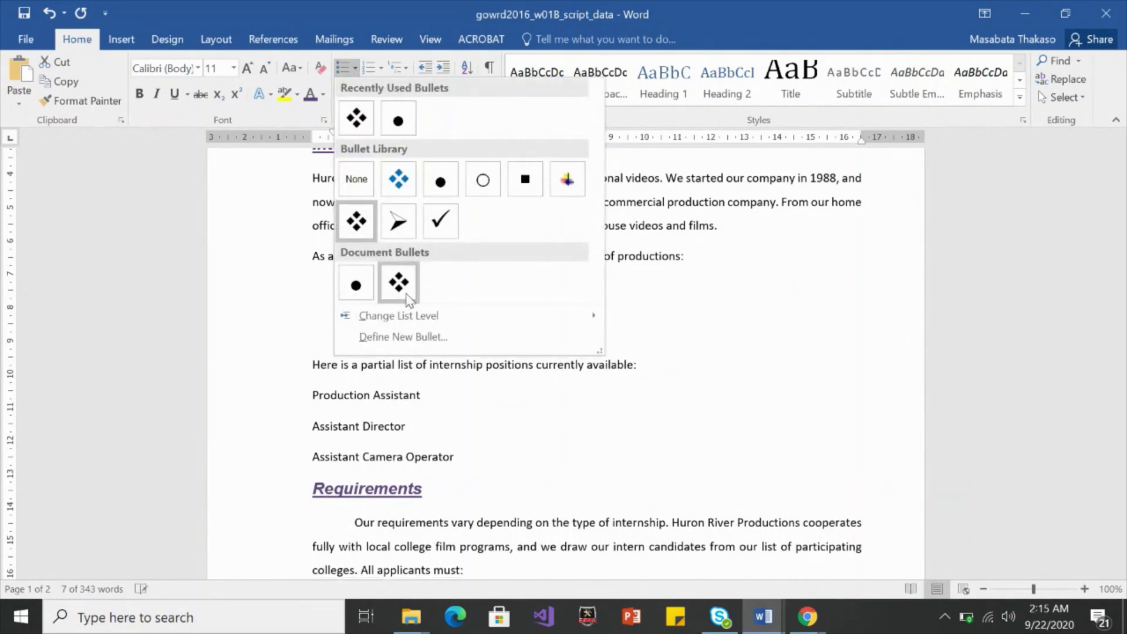
Define a new bullet with a purple underline colour and 12 pt size
{"action": "left_click", "coordinate": [405, 337]}
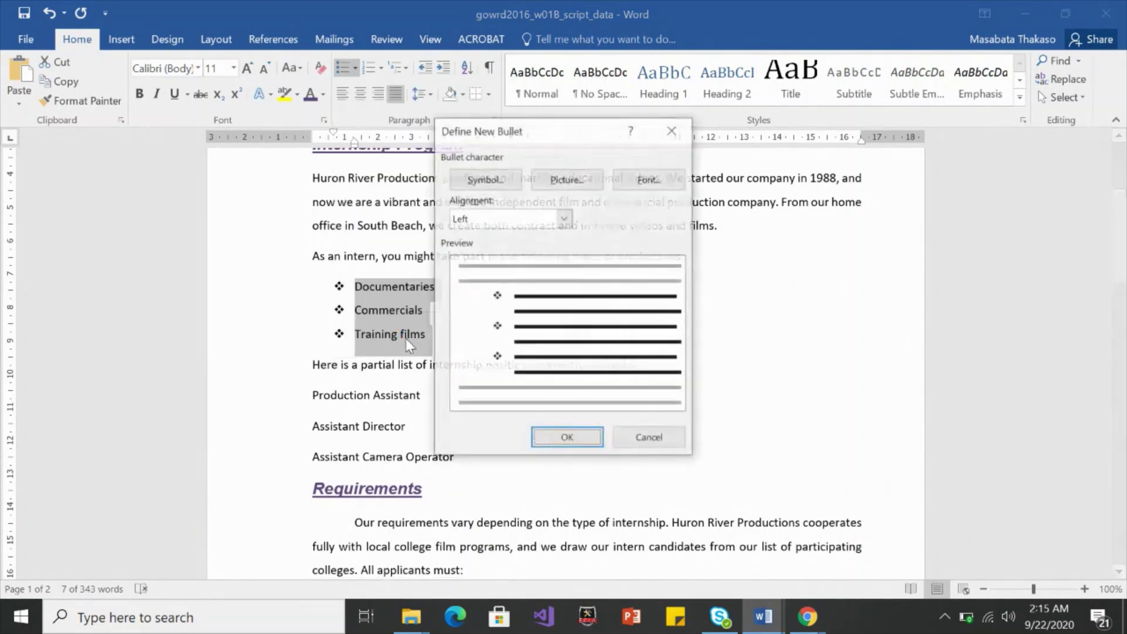
{"action": "left_click", "coordinate": [653, 175]}
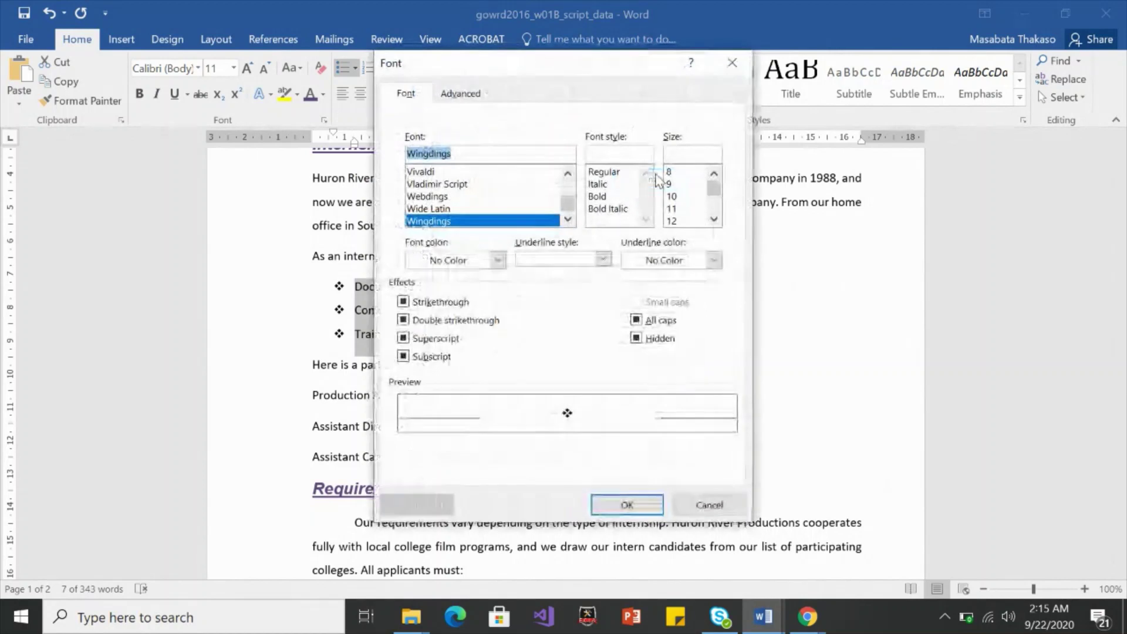
{"action": "left_click", "coordinate": [714, 260]}
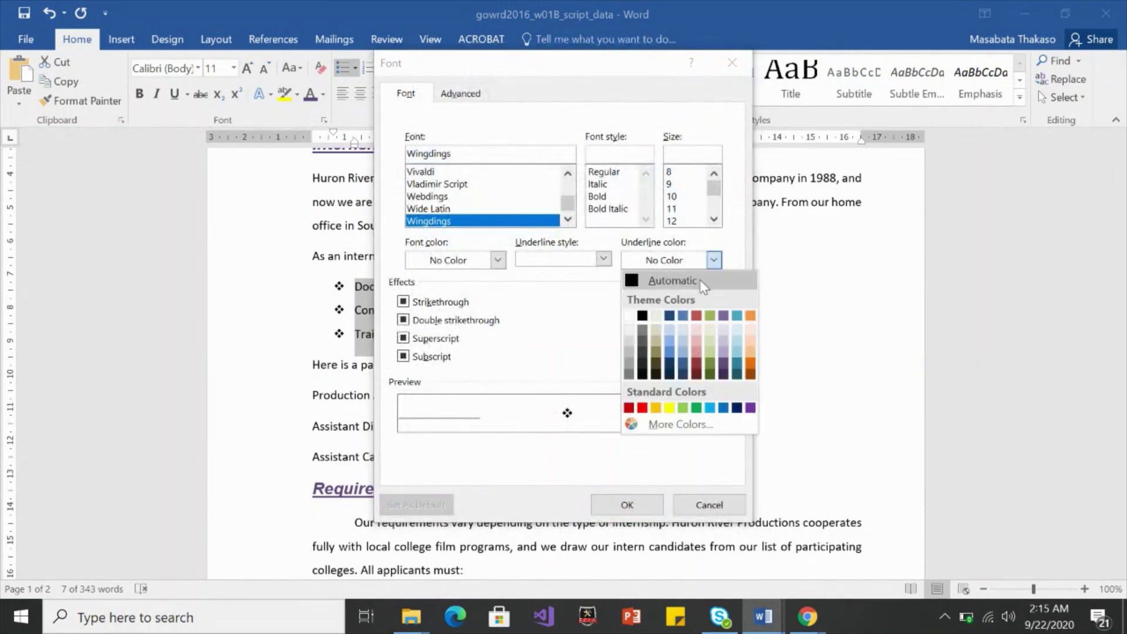
{"action": "left_click", "coordinate": [724, 359]}
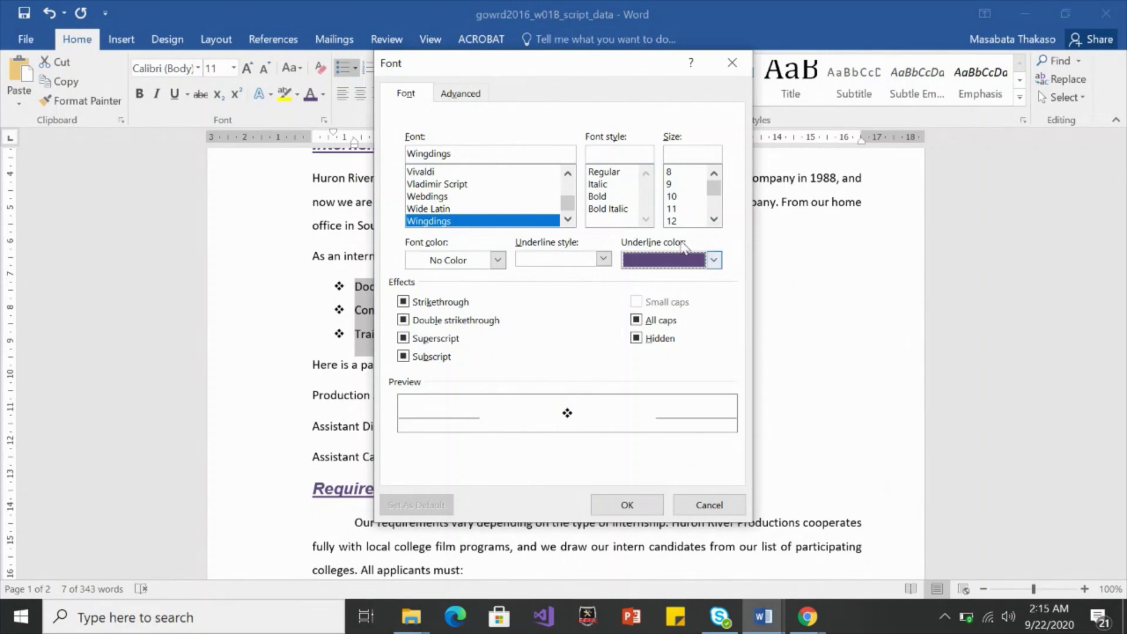
{"action": "left_click", "coordinate": [681, 222]}
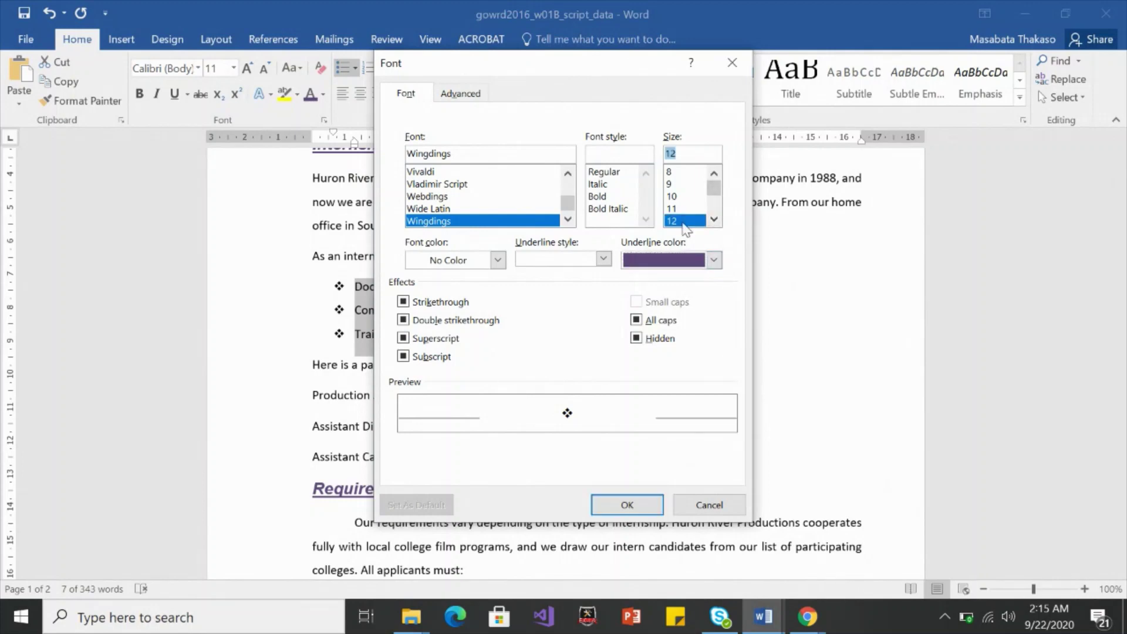
{"action": "left_click", "coordinate": [612, 508]}
{"action": "left_click", "coordinate": [567, 438]}
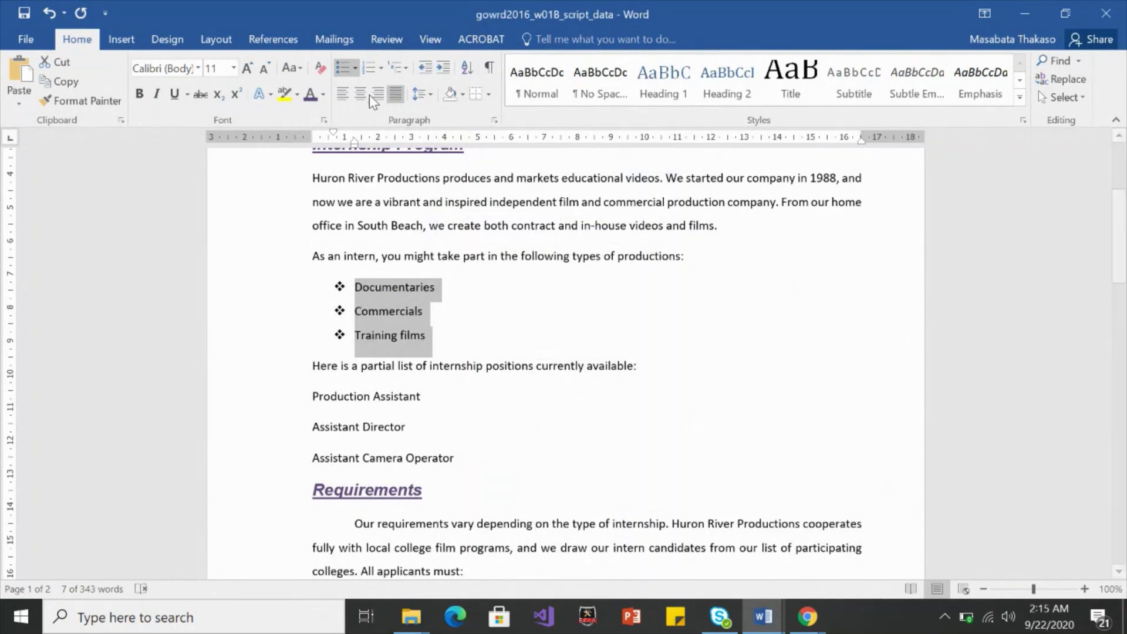
Redefine the bullet with a light purple underline colour
{"action": "left_click", "coordinate": [355, 69]}
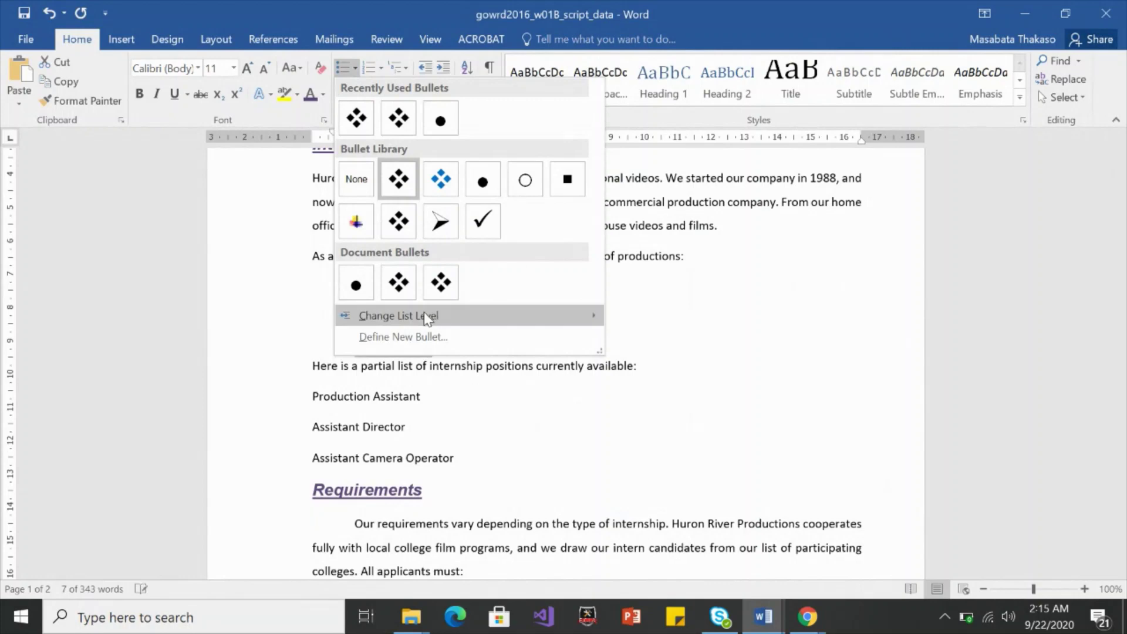
{"action": "left_click", "coordinate": [424, 337]}
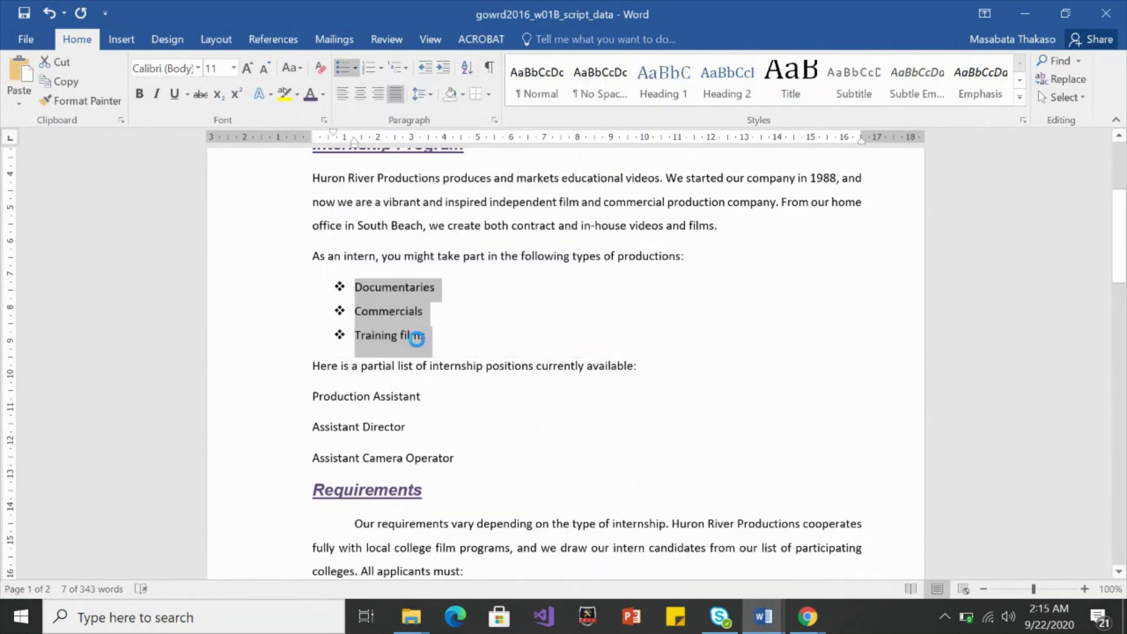
{"action": "left_click", "coordinate": [670, 179]}
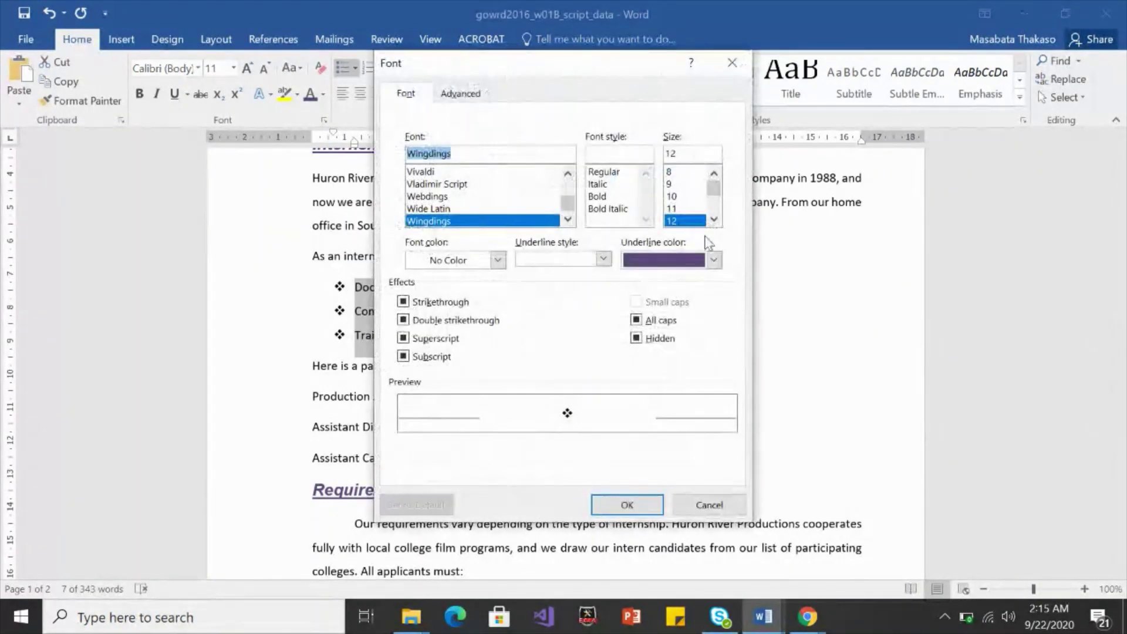
{"action": "left_click", "coordinate": [714, 260]}
{"action": "left_click", "coordinate": [723, 352]}
{"action": "left_click", "coordinate": [645, 503]}
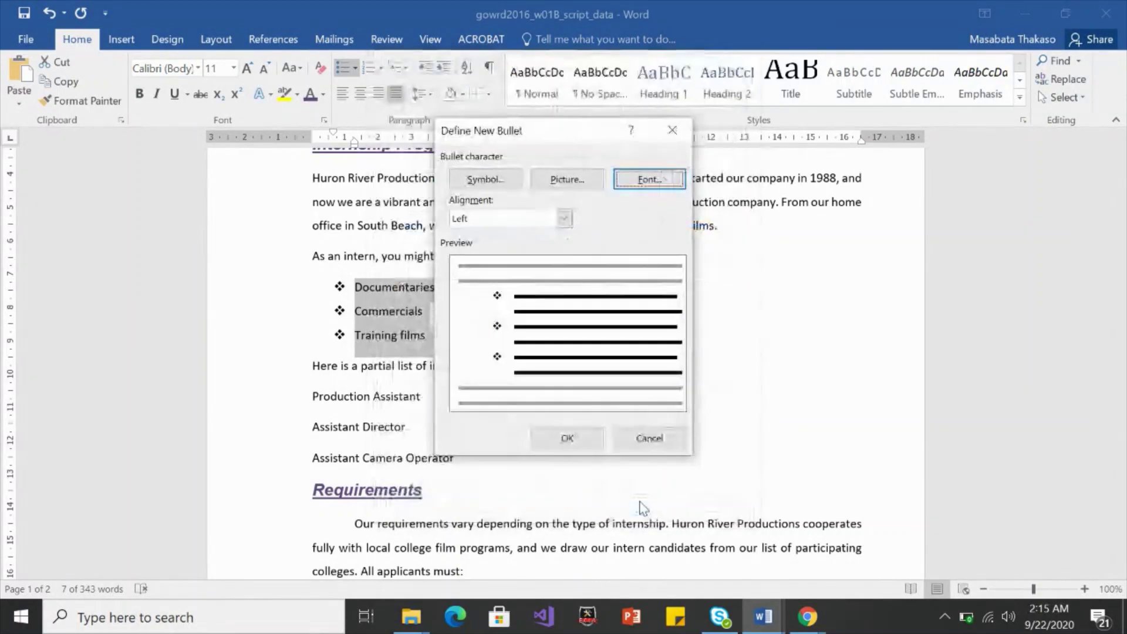
{"action": "left_click", "coordinate": [590, 436]}
{"action": "left_click", "coordinate": [392, 290]}
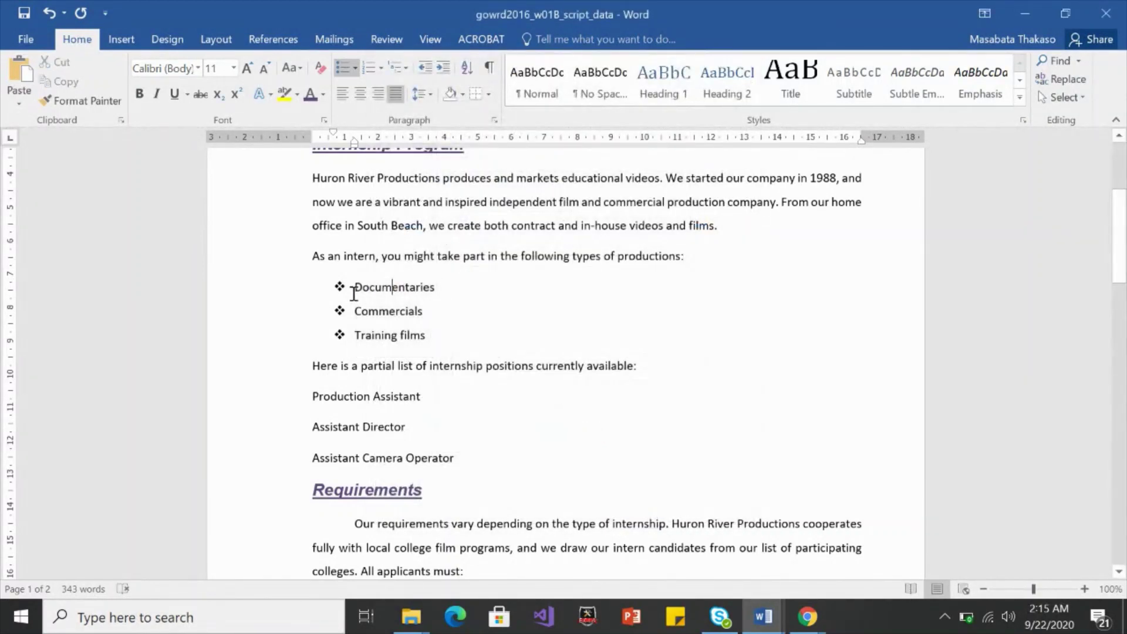
Define a blue bullet for the three items and apply the blue diamond
{"action": "left_click_drag", "start_coordinate": [334, 289], "coordinate": [427, 342]}
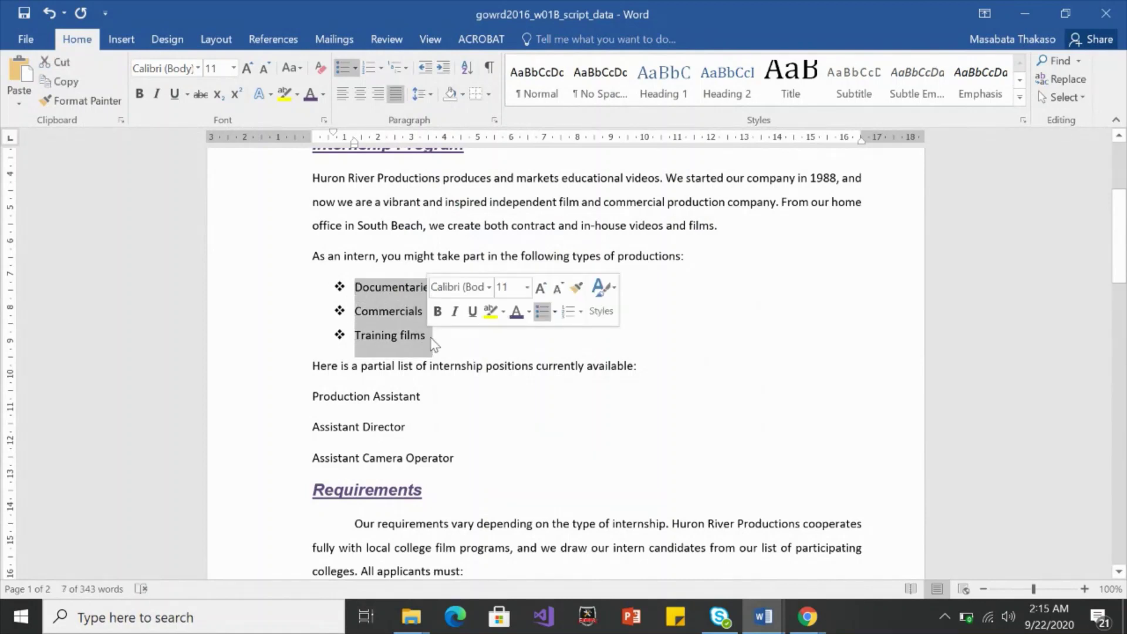
{"action": "left_click", "coordinate": [355, 68]}
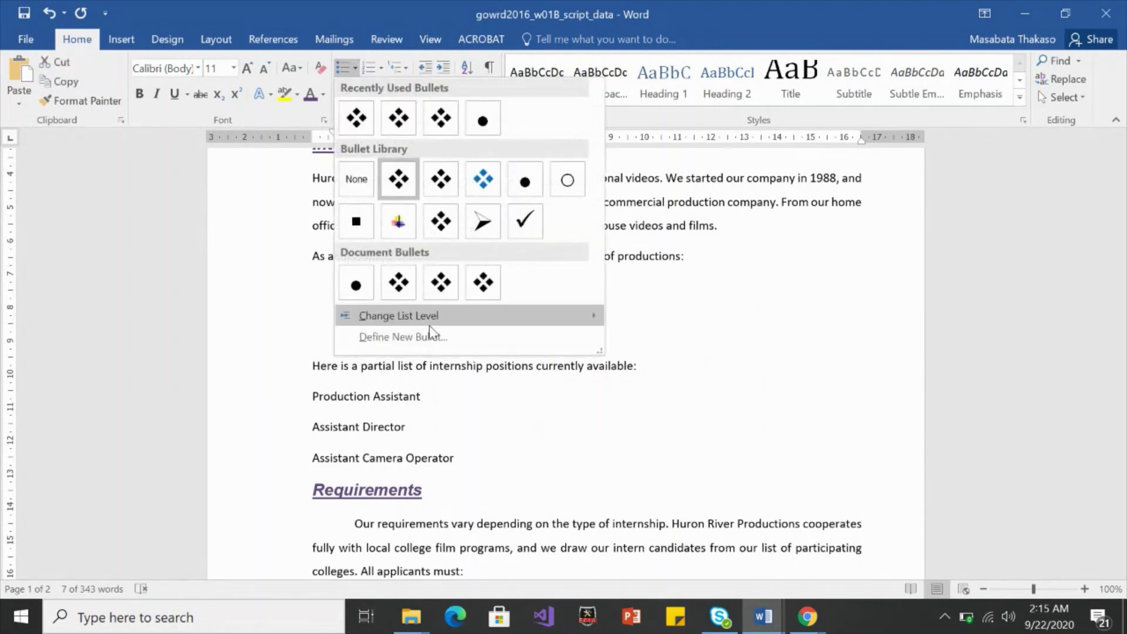
{"action": "left_click", "coordinate": [410, 337]}
{"action": "left_click", "coordinate": [646, 182]}
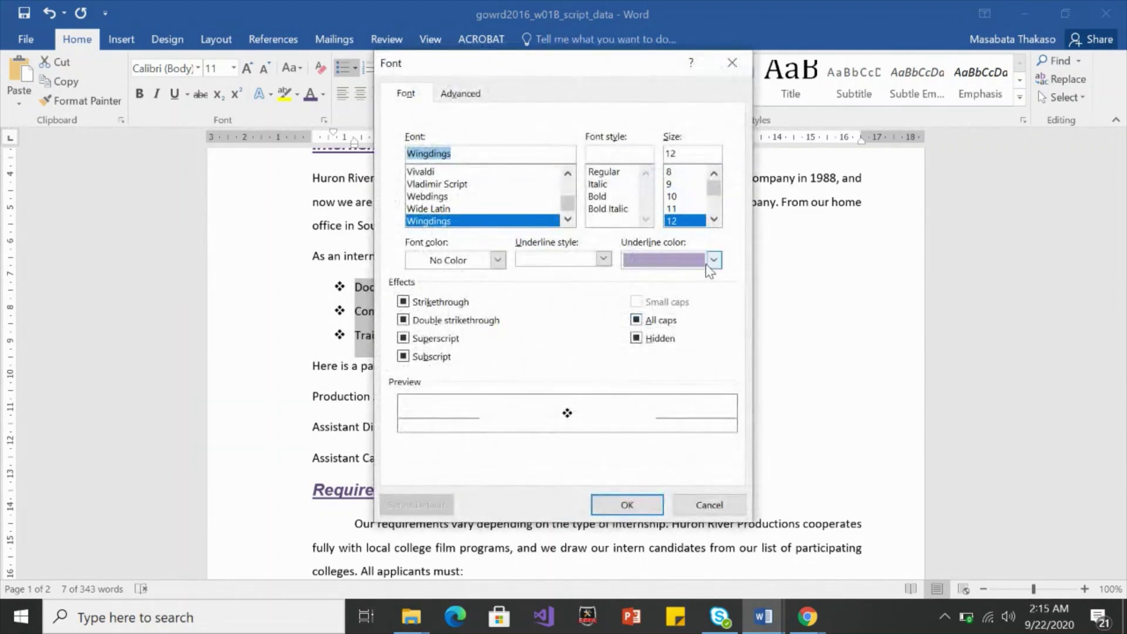
{"action": "left_click", "coordinate": [714, 260]}
{"action": "left_click", "coordinate": [727, 411]}
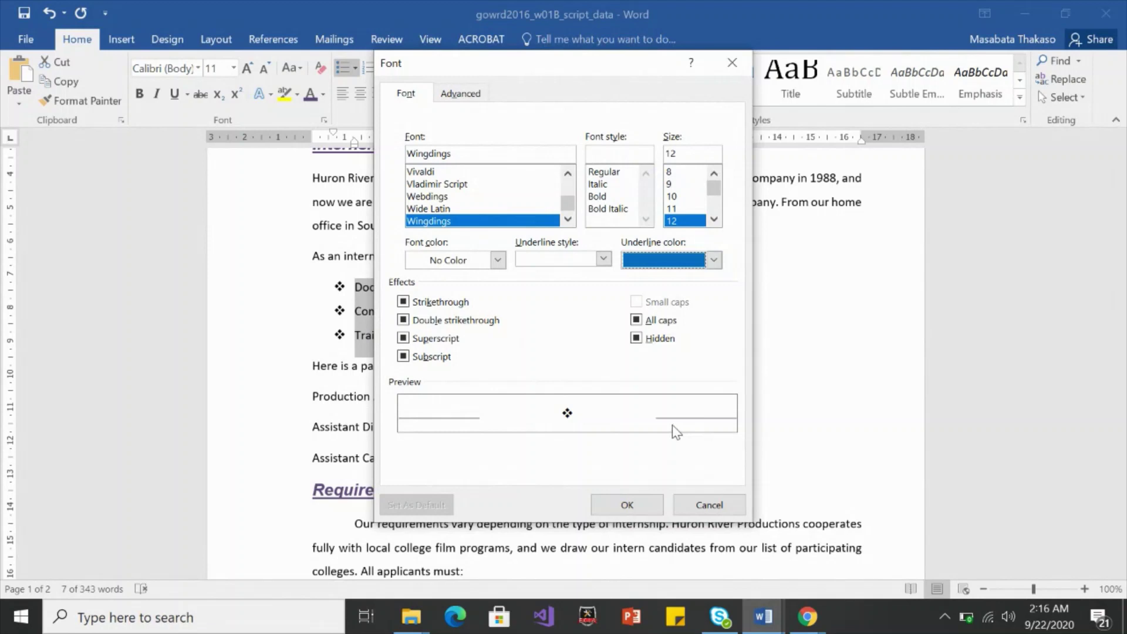
{"action": "left_click", "coordinate": [630, 509]}
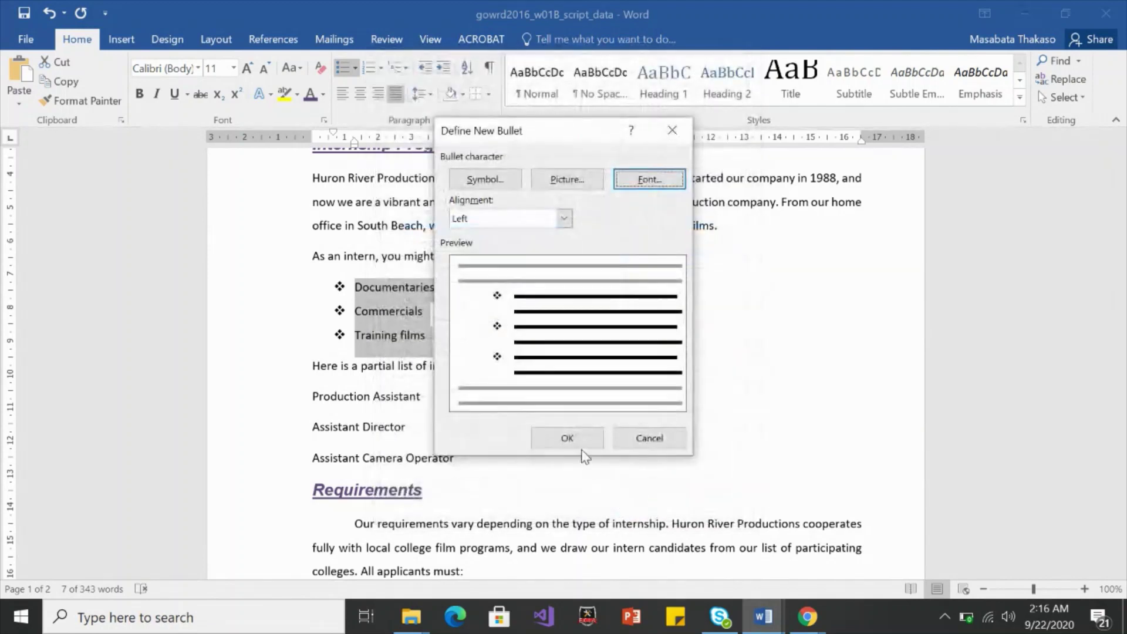
{"action": "left_click", "coordinate": [570, 435]}
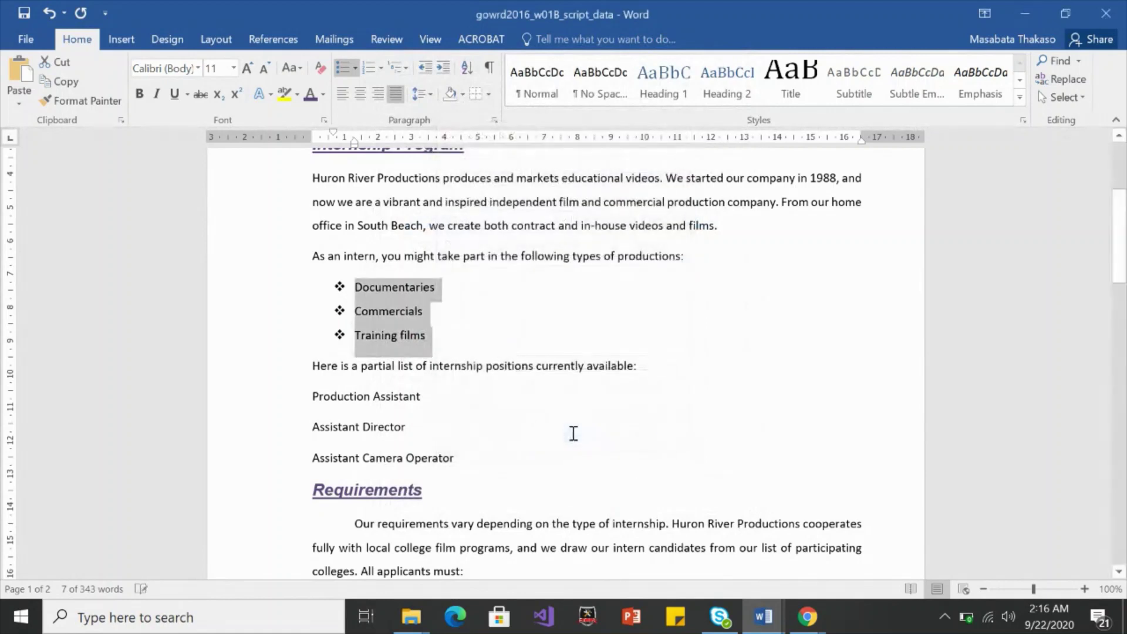
{"action": "left_click", "coordinate": [356, 69]}
{"action": "left_click", "coordinate": [523, 179]}
Format-paint the blue diamond bullets onto the three position lines
{"action": "left_click", "coordinate": [96, 103]}
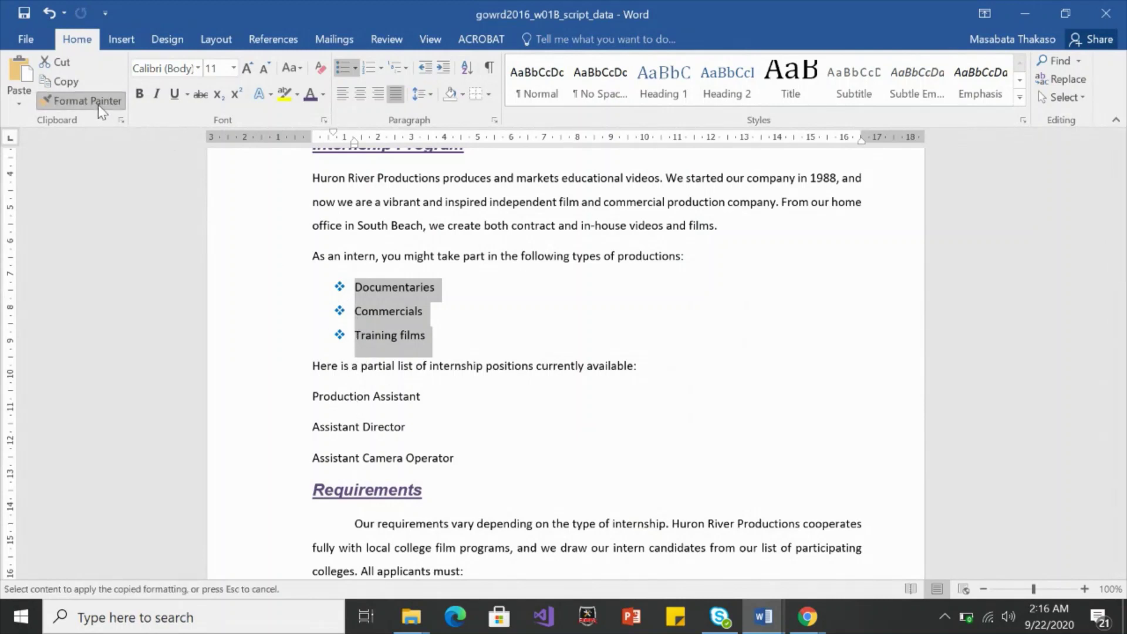
{"action": "left_click_drag", "start_coordinate": [311, 399], "coordinate": [480, 473]}
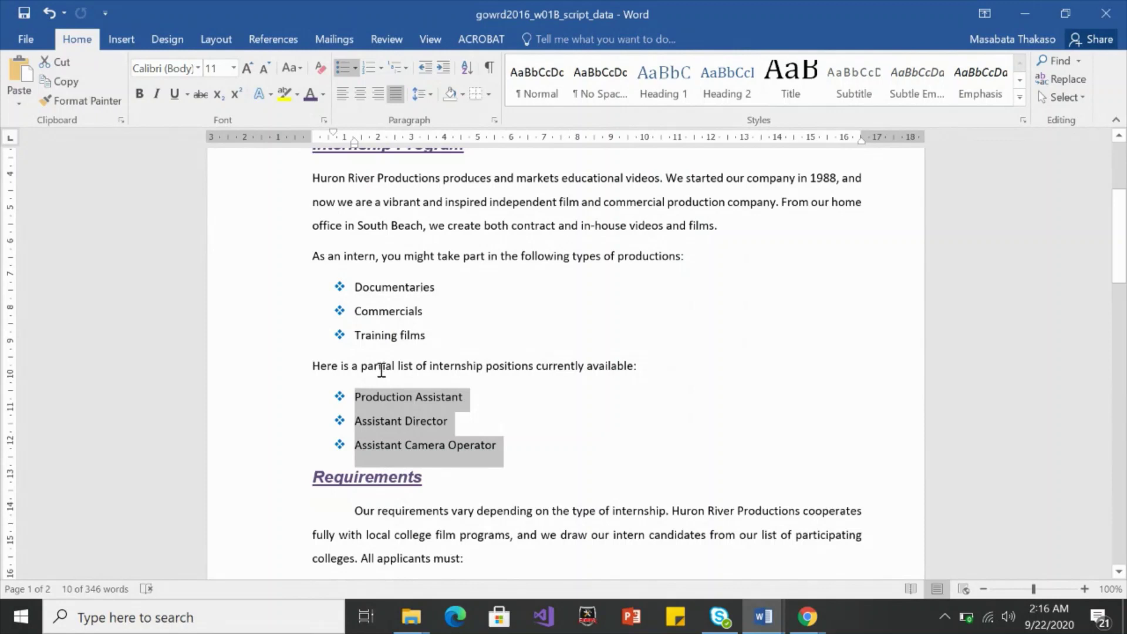
{"action": "left_click", "coordinate": [357, 66]}
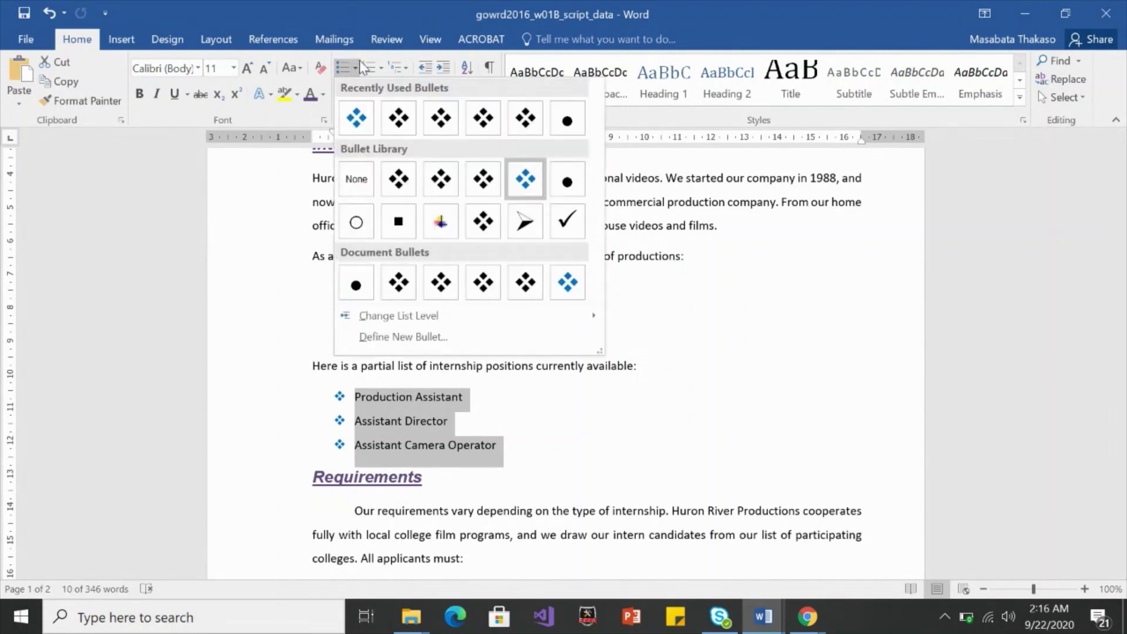
Try 1. 2. 3. numbering on the positions list, then undo back to bullets
{"action": "left_click", "coordinate": [368, 70]}
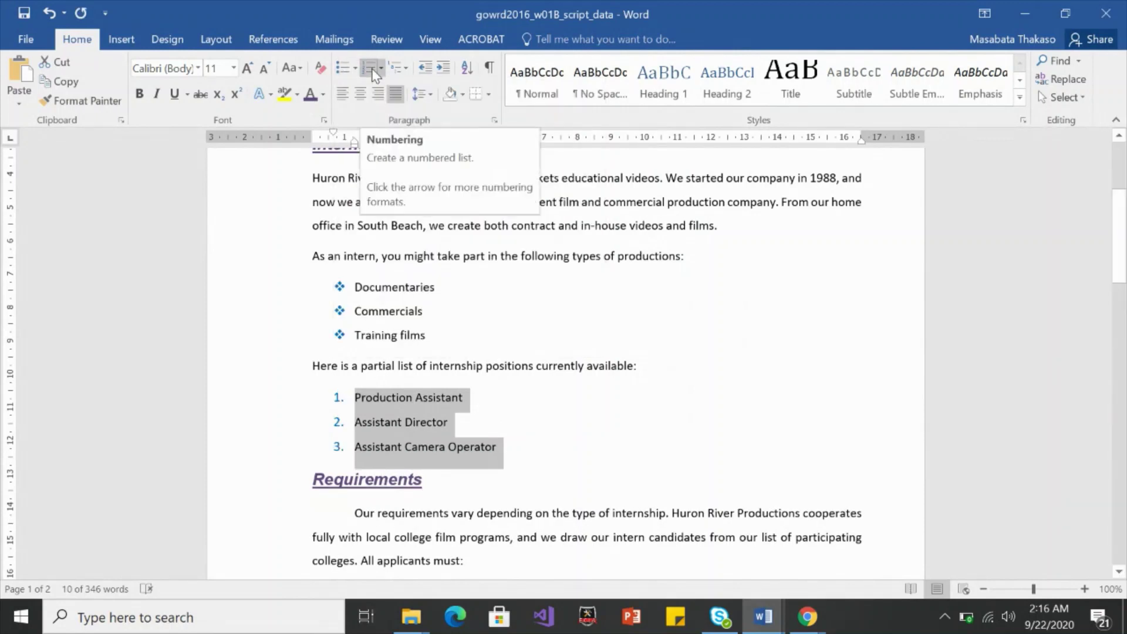
{"action": "left_click", "coordinate": [381, 68]}
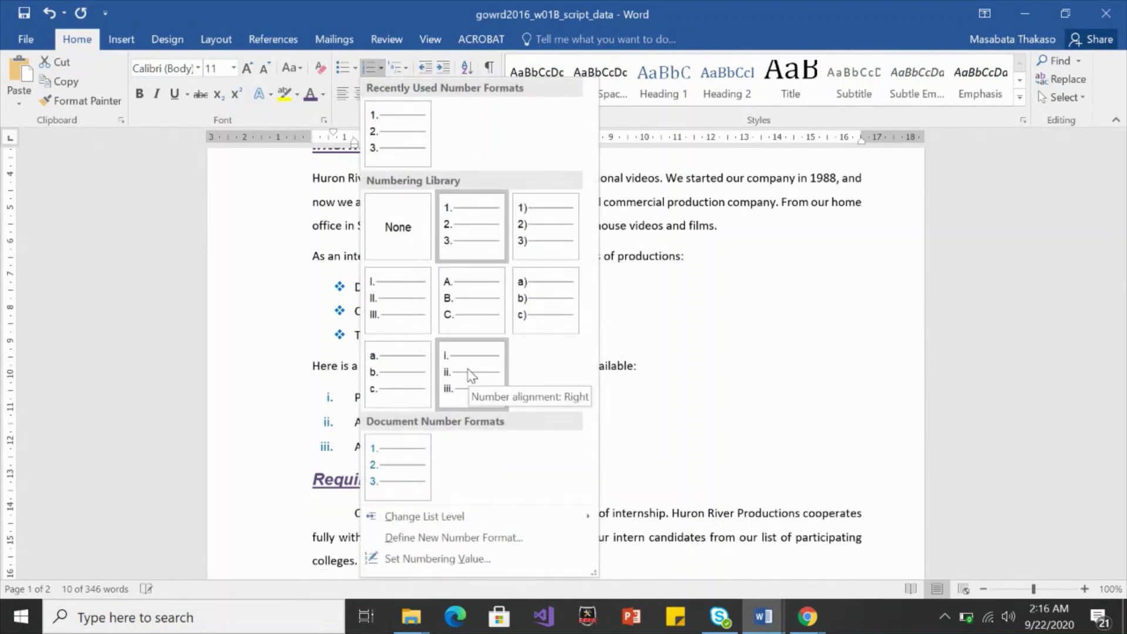
{"action": "left_click", "coordinate": [424, 128]}
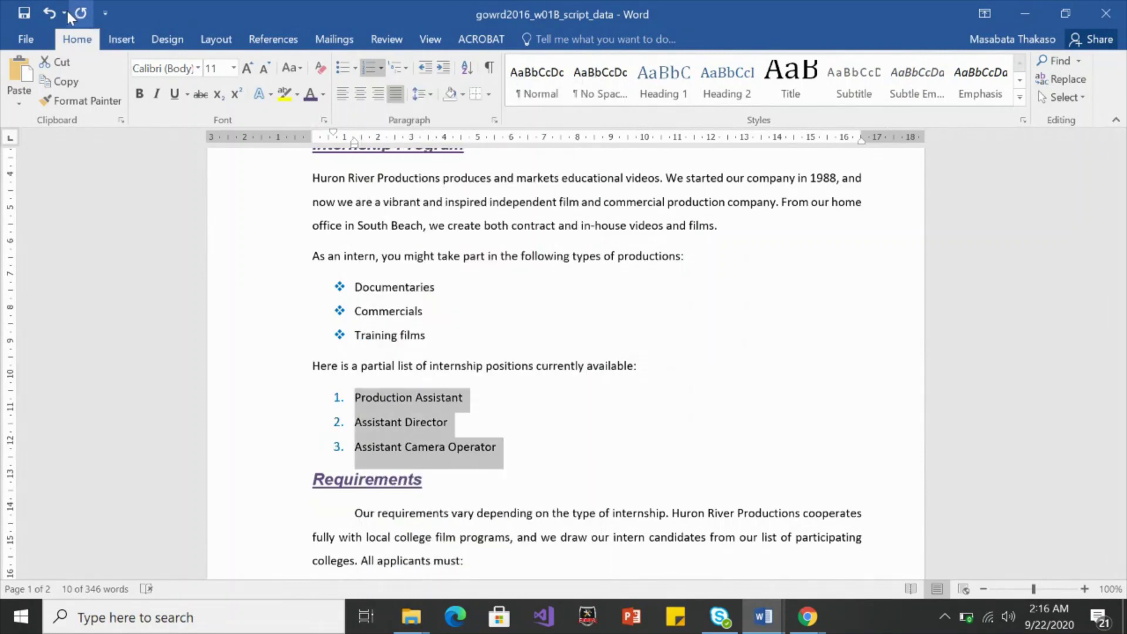
{"action": "left_click", "coordinate": [50, 13]}
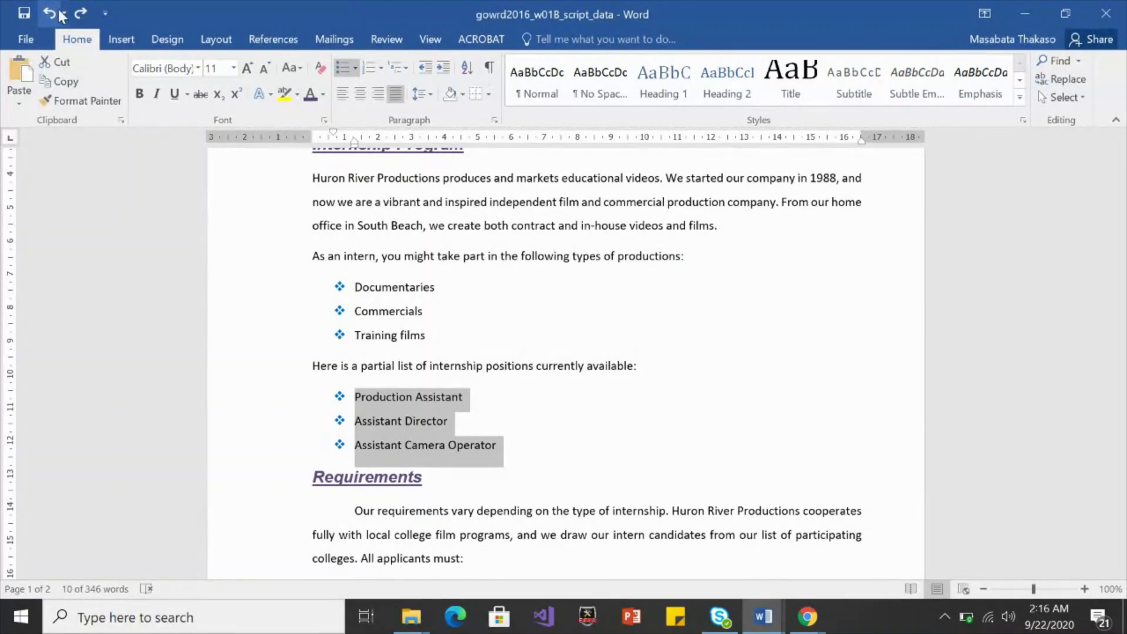
{"action": "left_click_drag", "start_coordinate": [1118, 264], "coordinate": [1124, 208]}
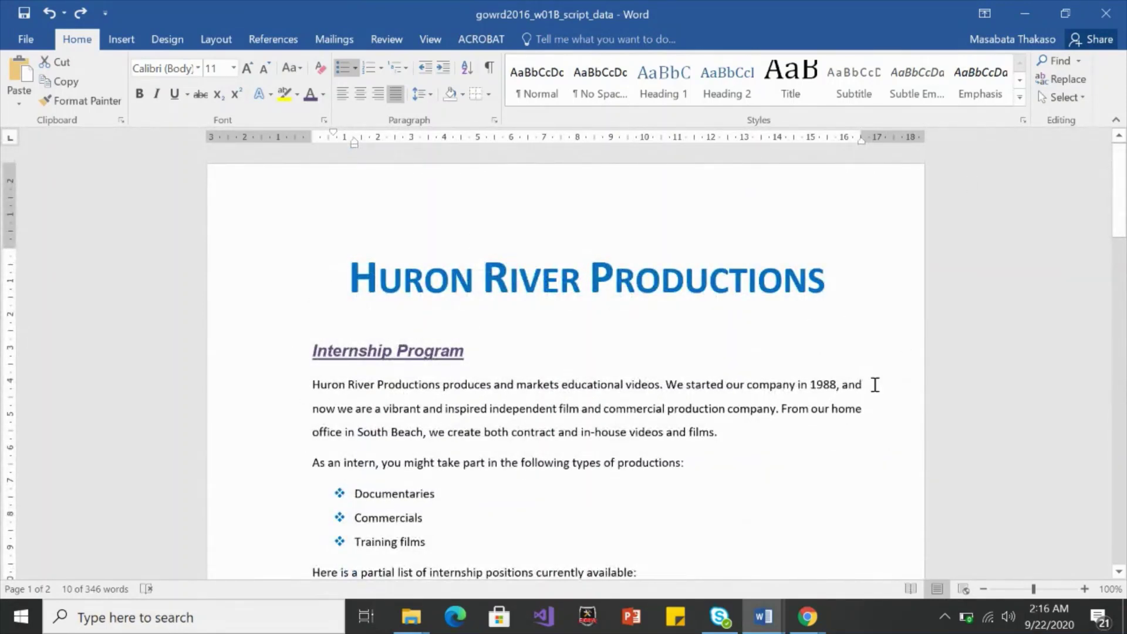
{"action": "mouse_move", "coordinate": [1119, 203]}
{"action": "left_mouse_down"}
{"action": "mouse_move", "coordinate": [1125, 329]}
{"action": "mouse_move", "coordinate": [1124, 217]}
{"action": "left_mouse_up"}
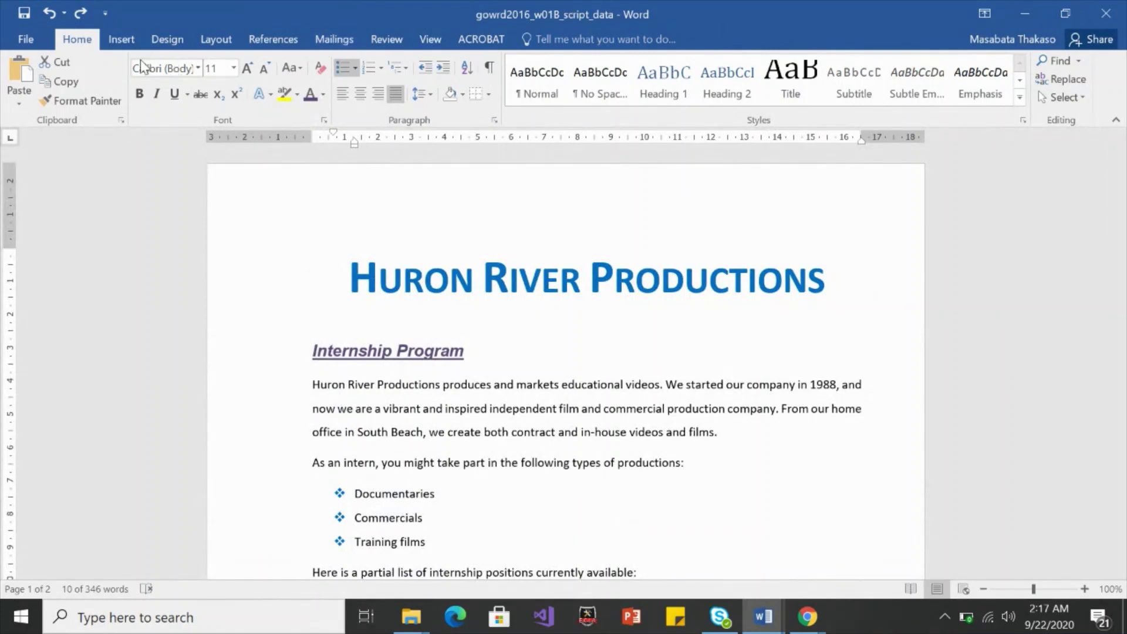
Enter 2.5 cm for the left and right margins in Custom Margins and apply them
{"action": "left_click", "coordinate": [216, 41]}
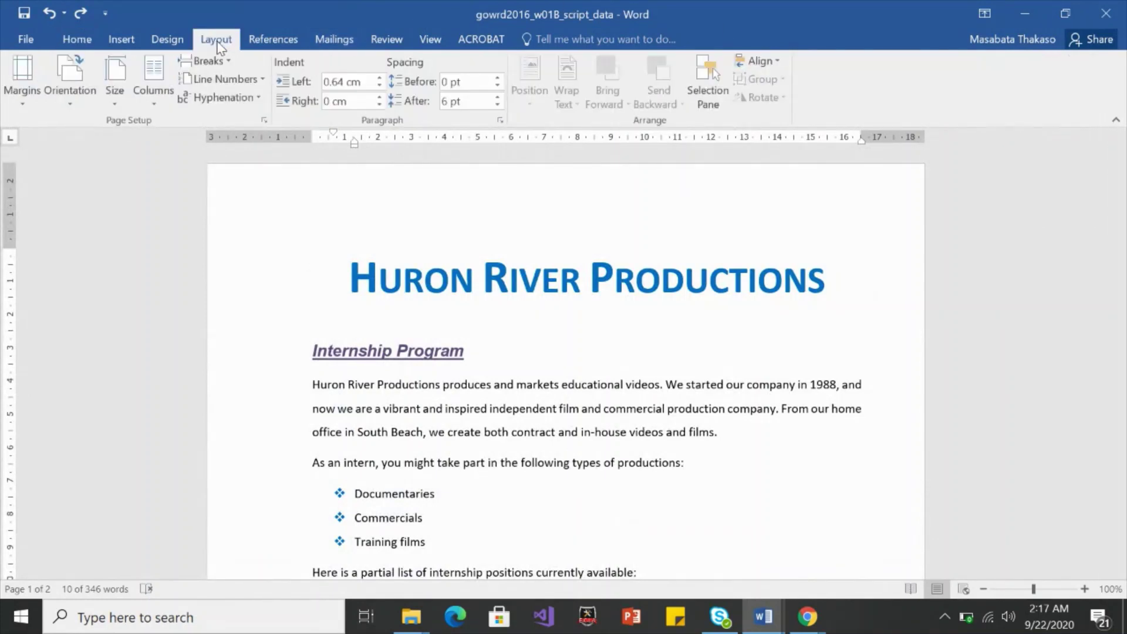
{"action": "left_click", "coordinate": [23, 88]}
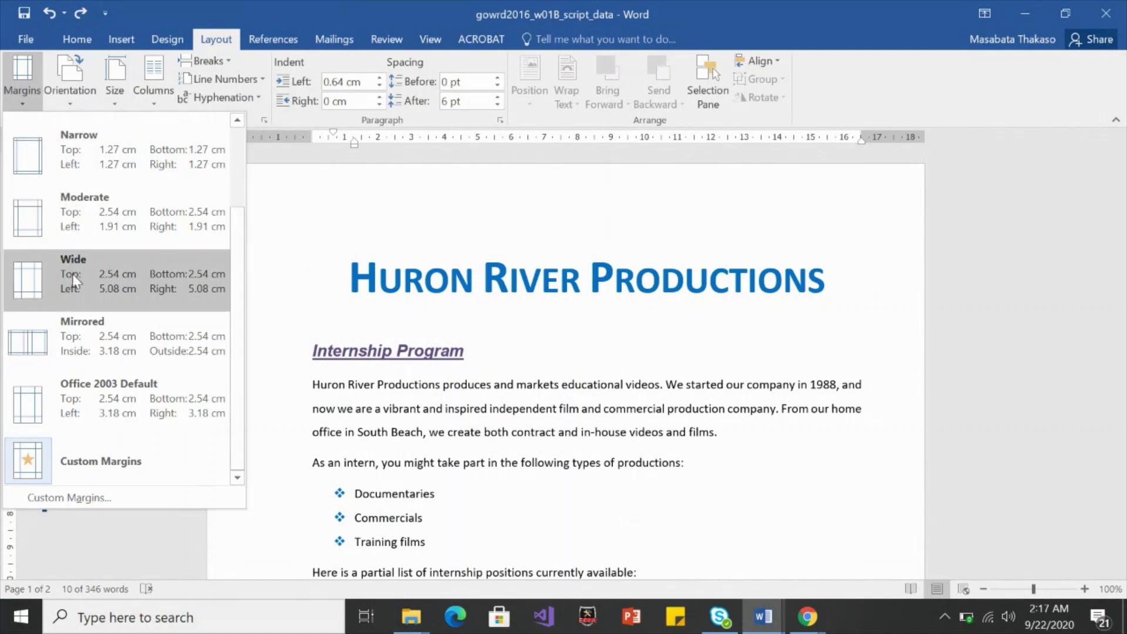
{"action": "left_click", "coordinate": [82, 500]}
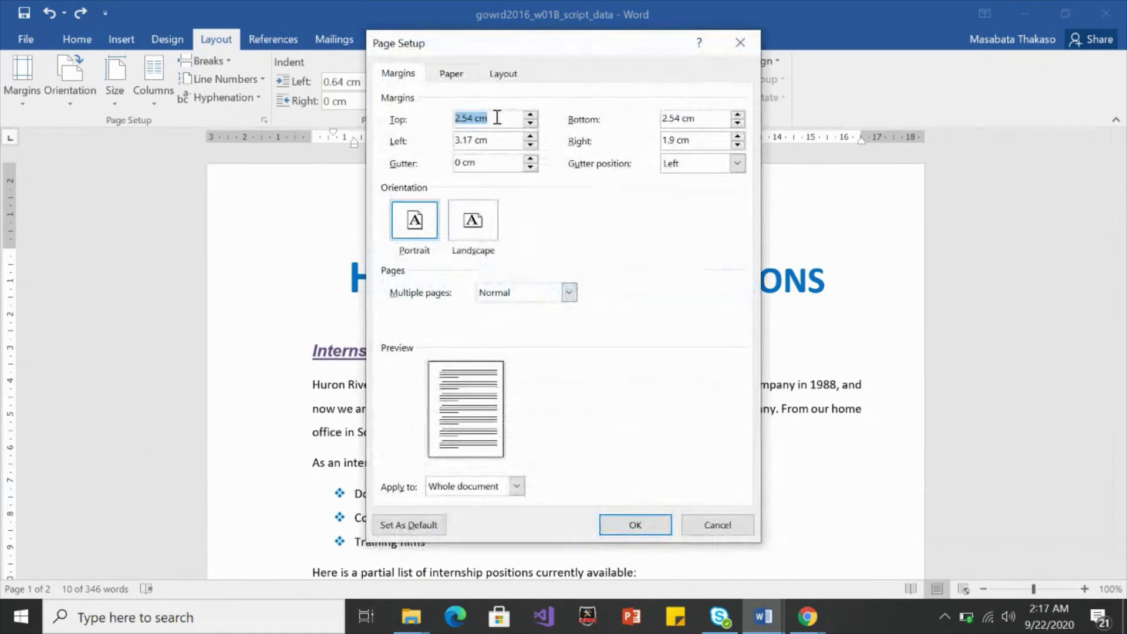
{"action": "left_click", "coordinate": [469, 144]}
{"action": "triple_click", "coordinate": [469, 143]}
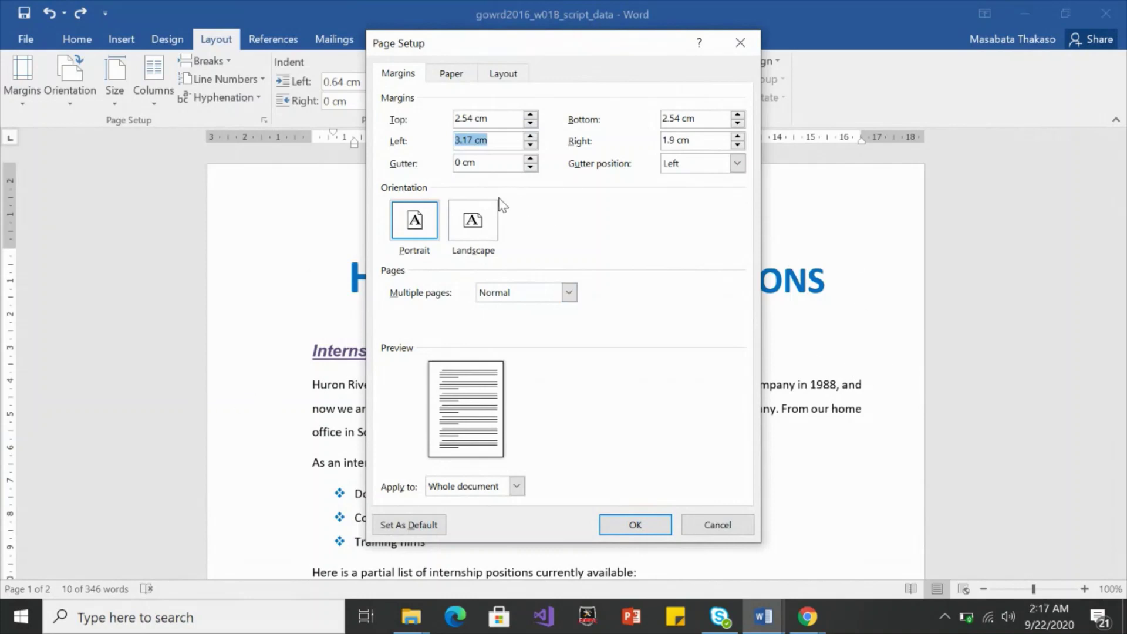
{"action": "type", "text": "2.5"}
{"action": "double_click", "coordinate": [681, 140]}
{"action": "left_click", "coordinate": [680, 139]}
{"action": "type", "text": "2"}
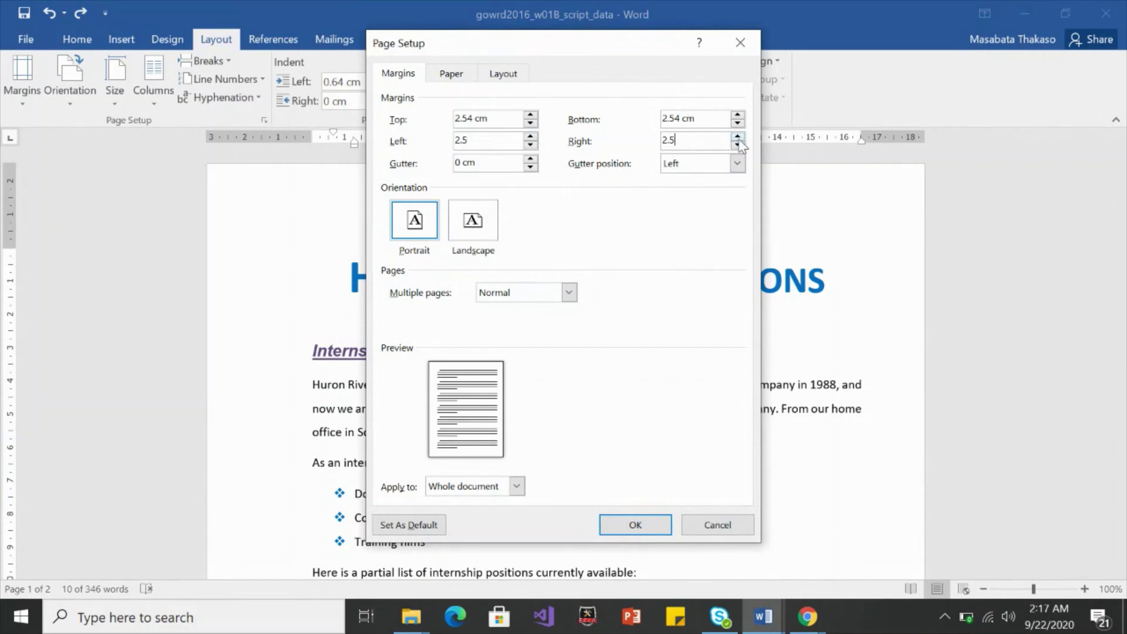
{"action": "left_click", "coordinate": [655, 527]}
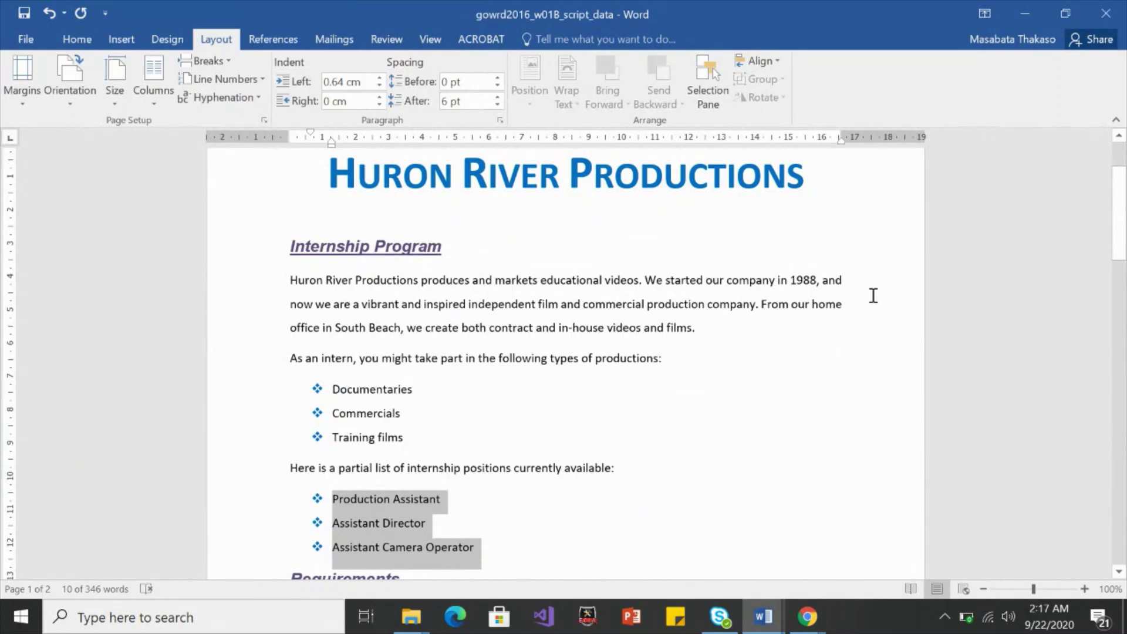
Select all text, apply 6 pt spacing after with 1.5 line spacing, then deselect
{"action": "mouse_move", "coordinate": [1123, 240]}
{"action": "left_mouse_down"}
{"action": "mouse_move", "coordinate": [1125, 217]}
{"action": "mouse_move", "coordinate": [1117, 351]}
{"action": "mouse_move", "coordinate": [1120, 238]}
{"action": "left_mouse_up"}
{"action": "left_click", "coordinate": [956, 280]}
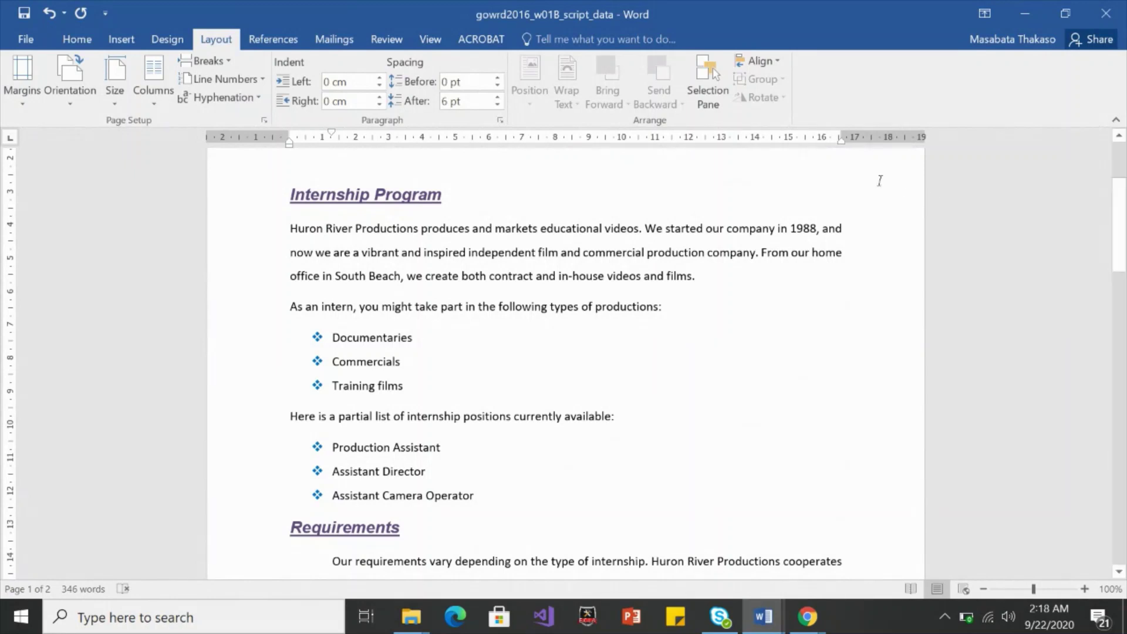
{"action": "key", "text": "ctrl+a"}
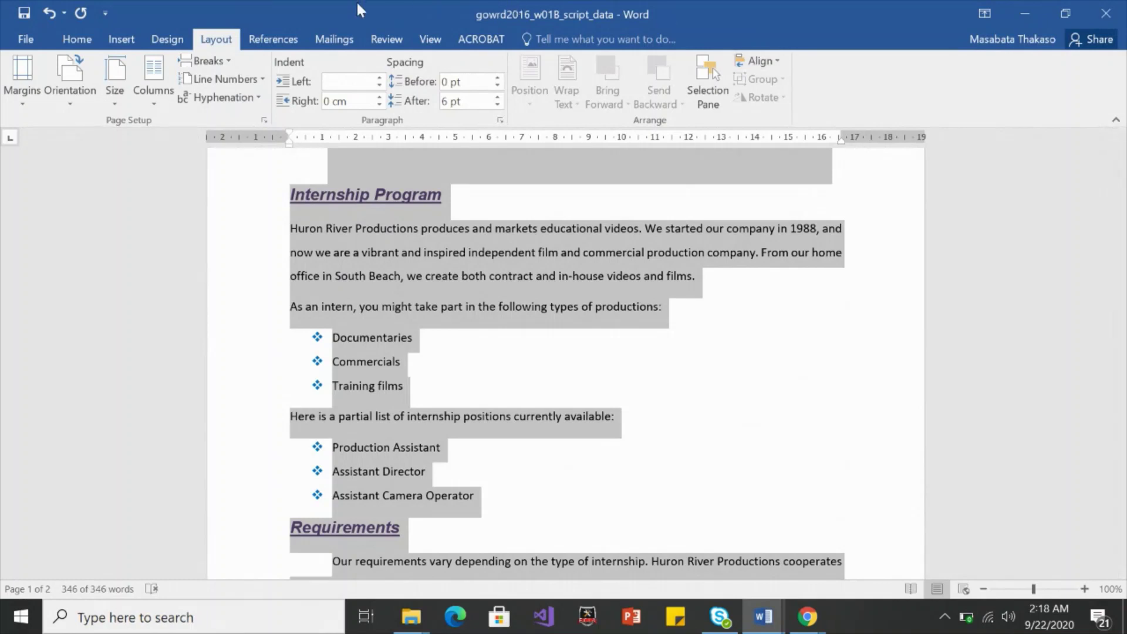
{"action": "left_click", "coordinate": [80, 41]}
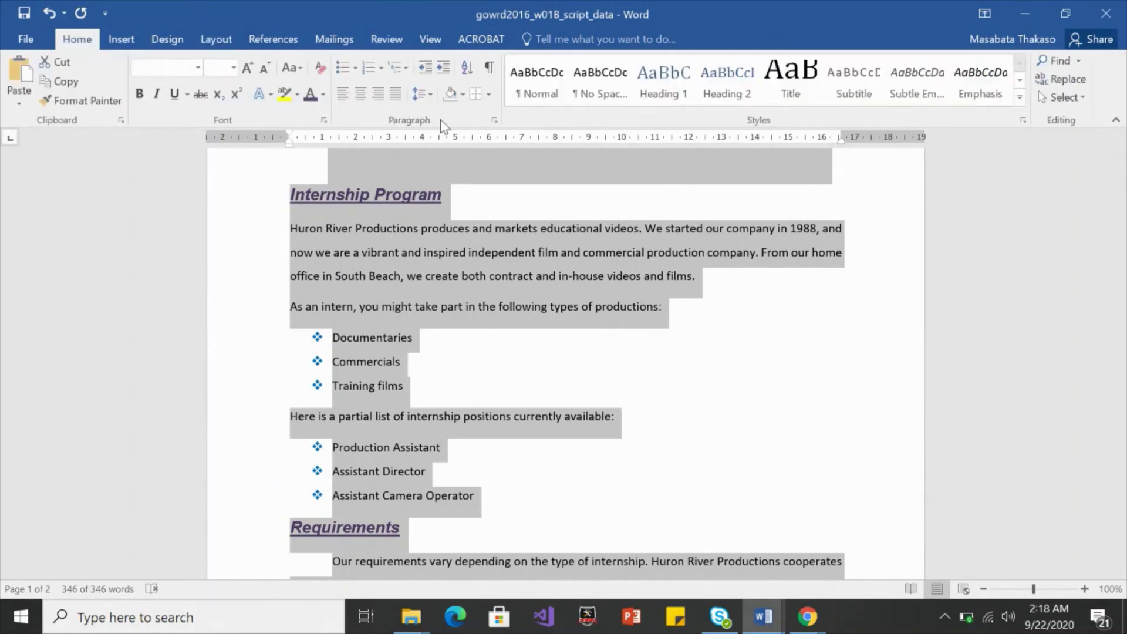
{"action": "left_click", "coordinate": [431, 94]}
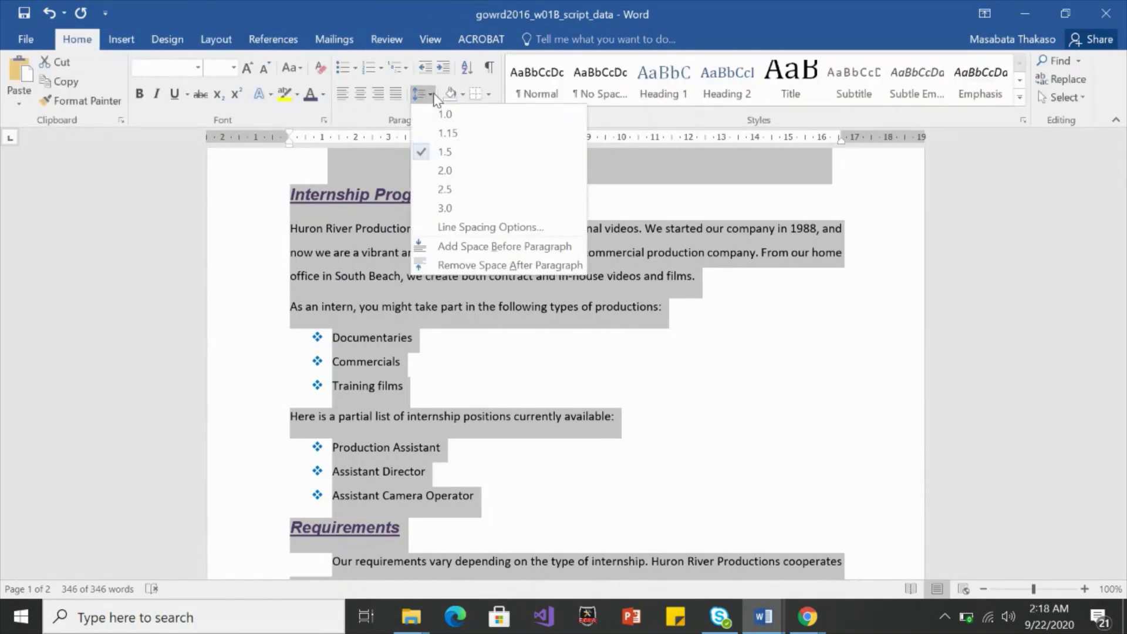
{"action": "left_click", "coordinate": [381, 110]}
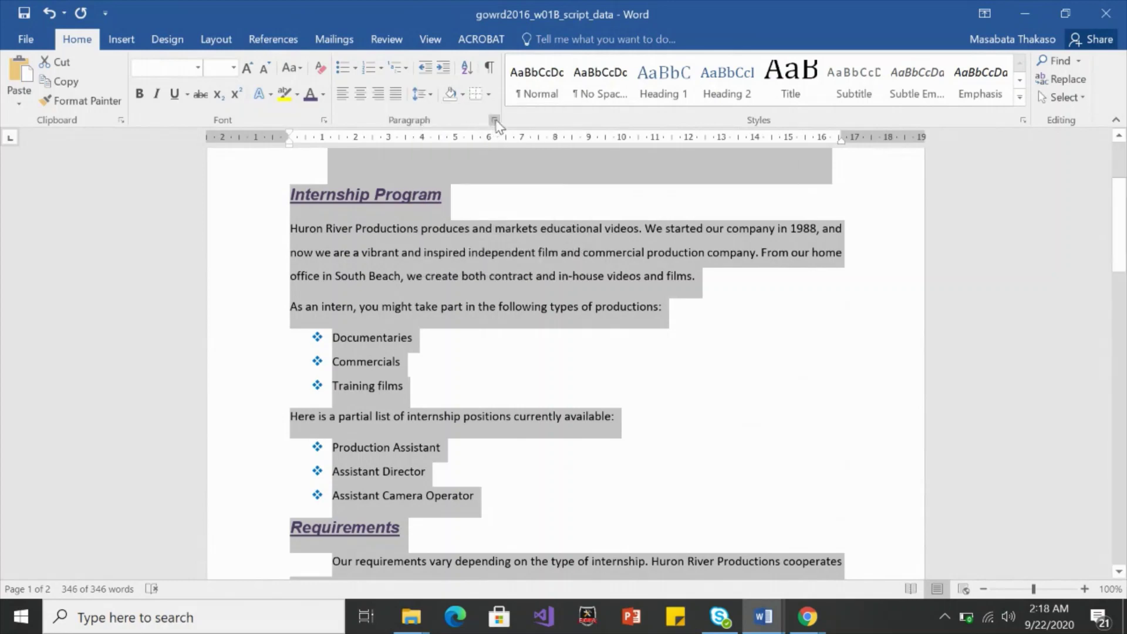
{"action": "left_click", "coordinate": [495, 120]}
{"action": "left_click", "coordinate": [648, 327]}
{"action": "left_click", "coordinate": [648, 327]}
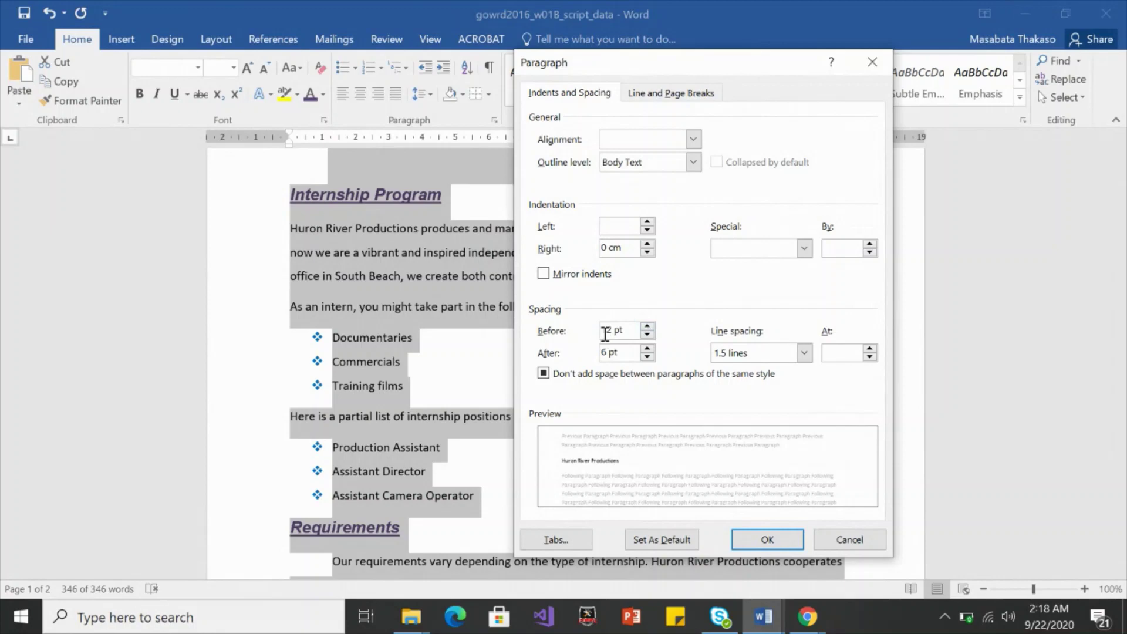
{"action": "left_click", "coordinate": [767, 540]}
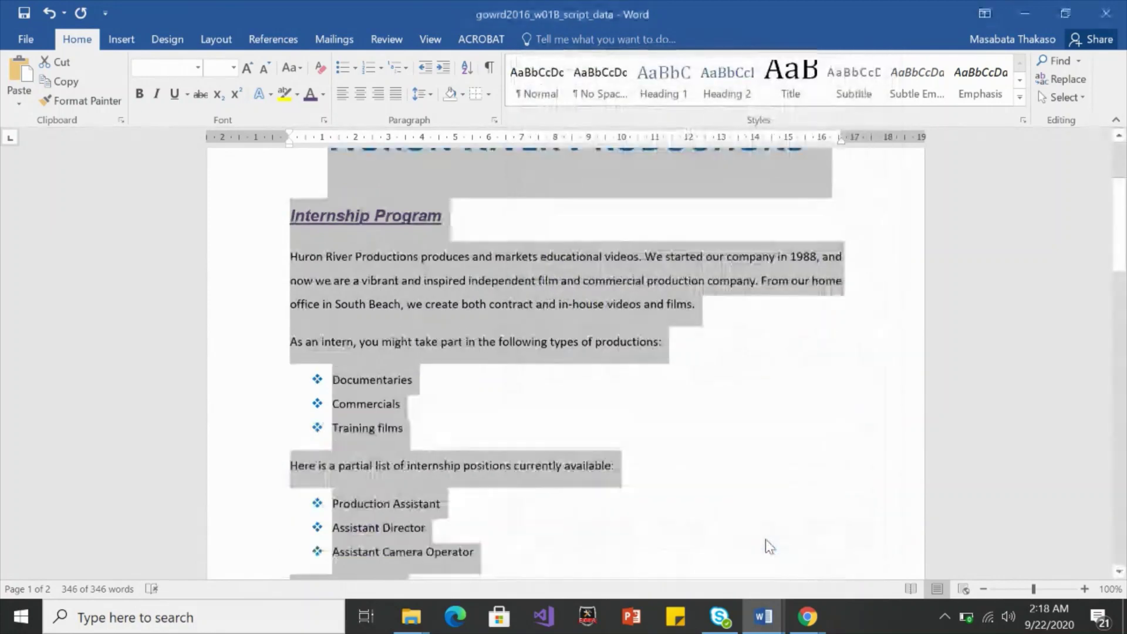
{"action": "left_click_drag", "start_coordinate": [1124, 264], "coordinate": [958, 261]}
{"action": "left_click", "coordinate": [948, 264]}
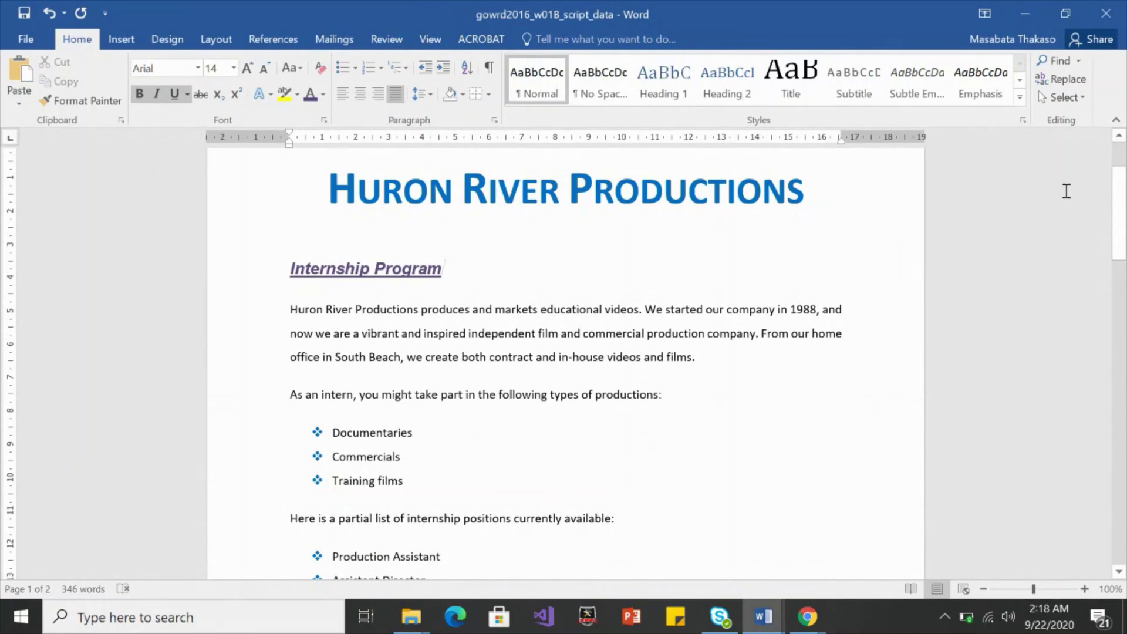
On page 2, select the meeting lines from Technical (August 6) through Art (August 12)
{"action": "left_click_drag", "start_coordinate": [1119, 204], "coordinate": [1119, 188]}
{"action": "left_click", "coordinate": [692, 257]}
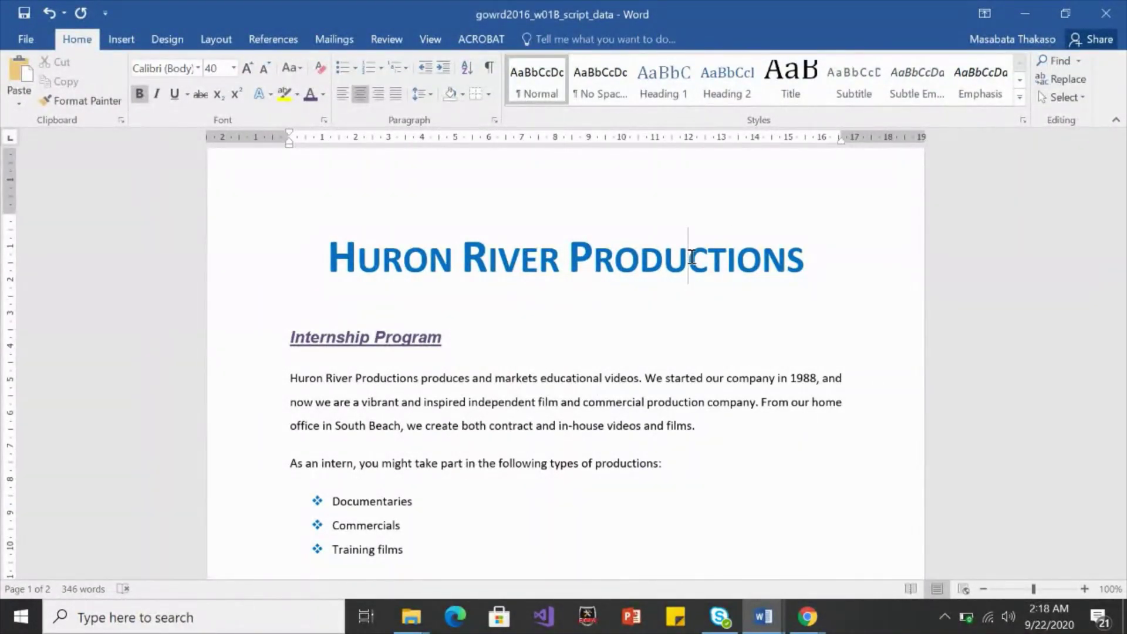
{"action": "left_click_drag", "start_coordinate": [1122, 193], "coordinate": [1123, 438]}
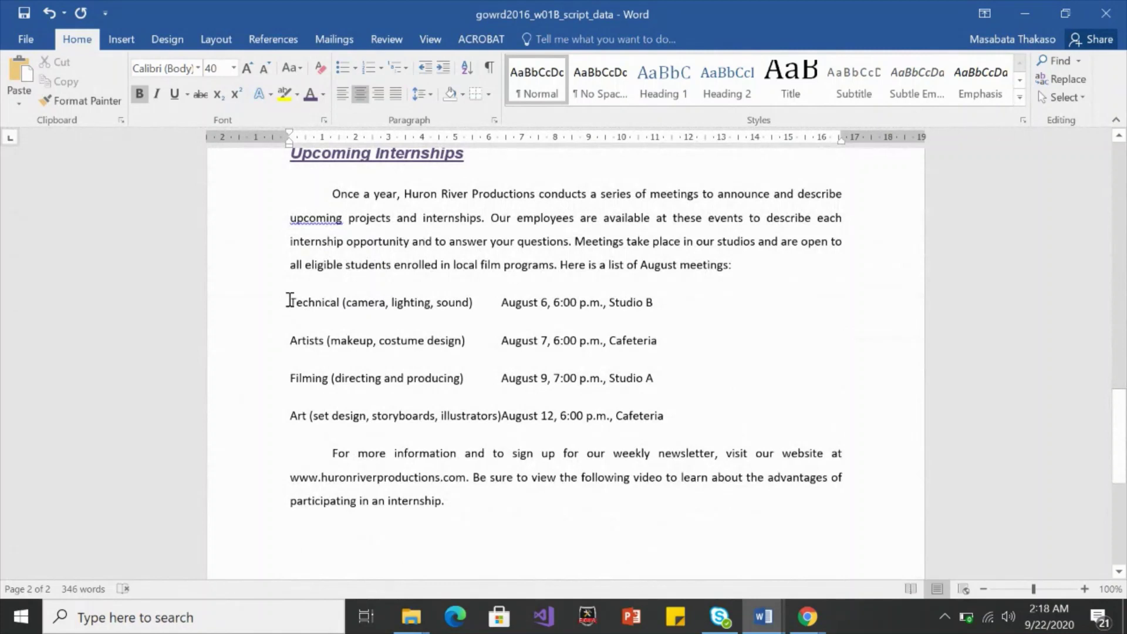
{"action": "left_click_drag", "start_coordinate": [288, 304], "coordinate": [642, 406]}
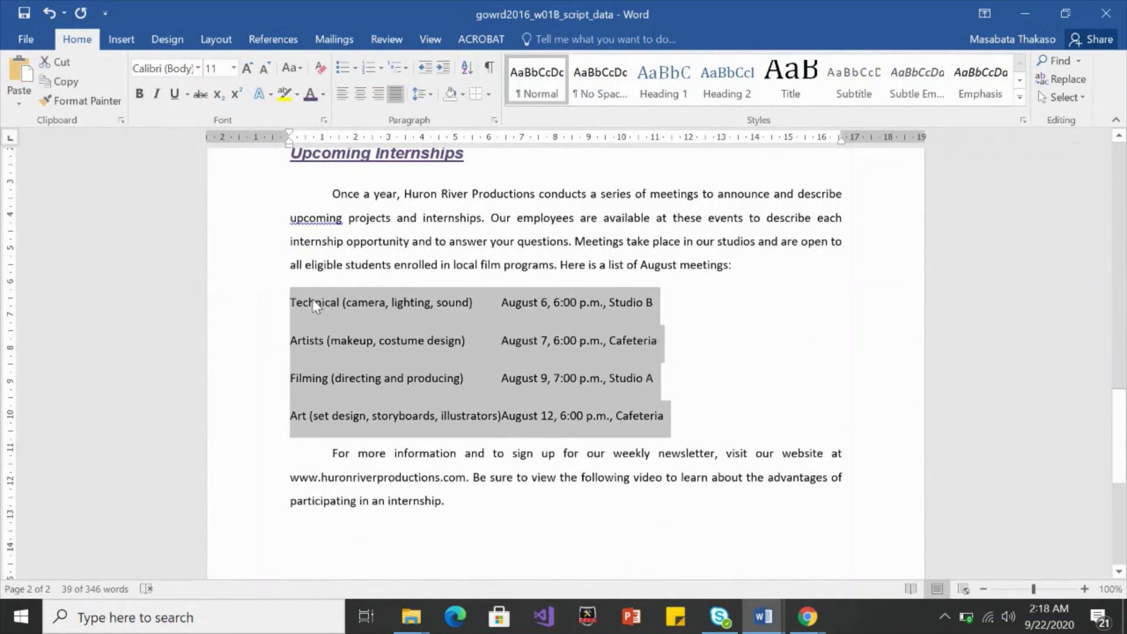
{"action": "left_click", "coordinate": [319, 324]}
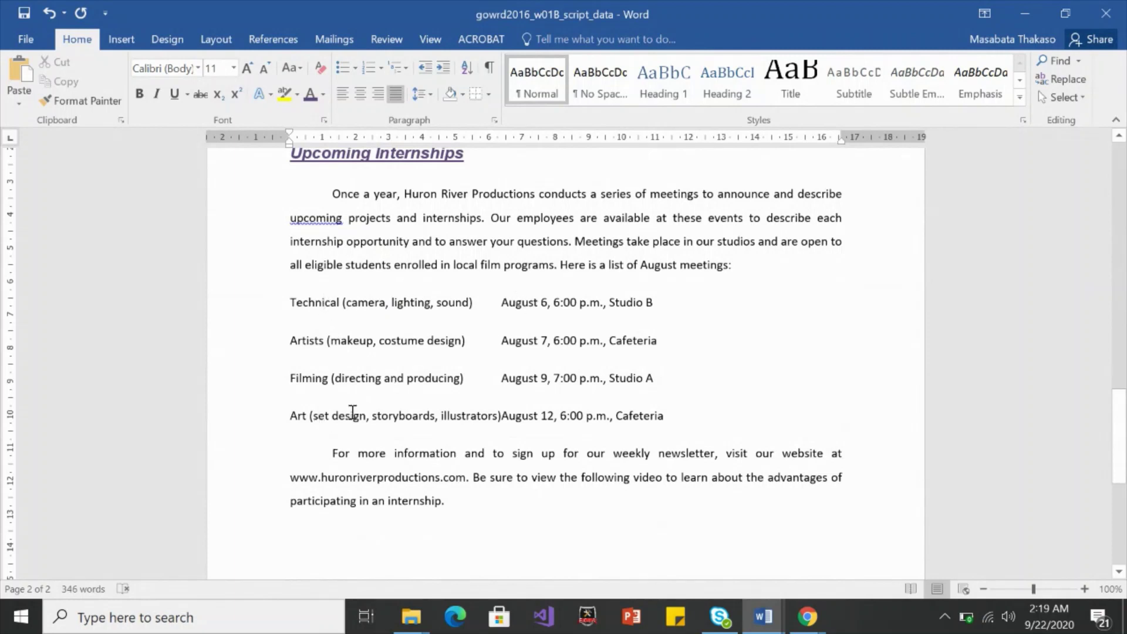
{"action": "left_click", "coordinate": [500, 414]}
{"action": "left_click_drag", "start_coordinate": [290, 410], "coordinate": [645, 404]}
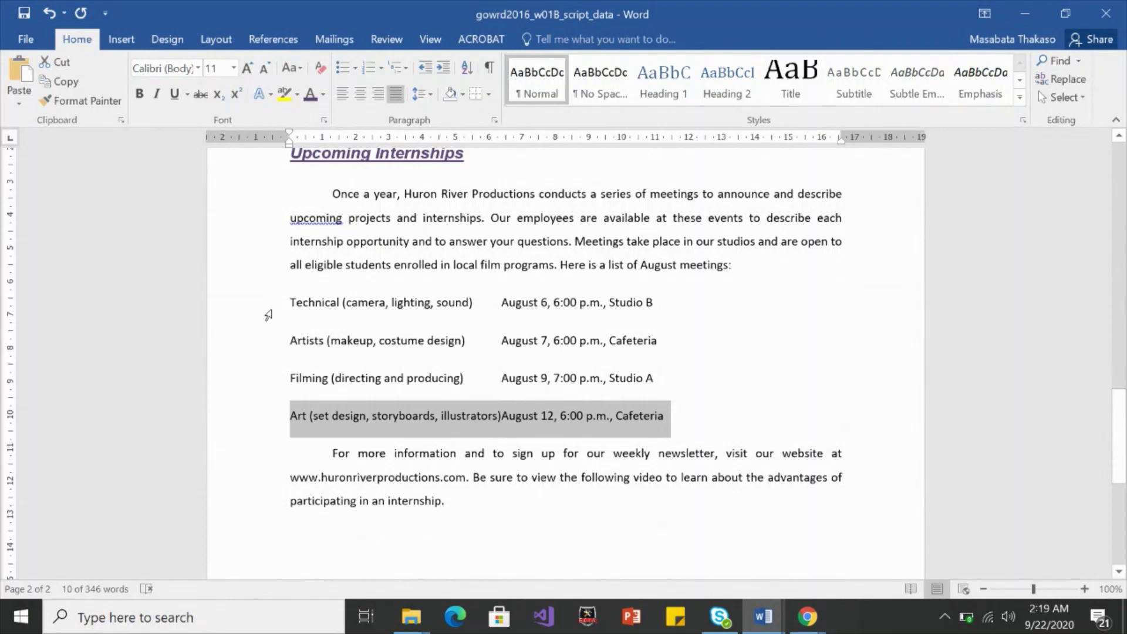
{"action": "left_click_drag", "start_coordinate": [285, 304], "coordinate": [667, 415]}
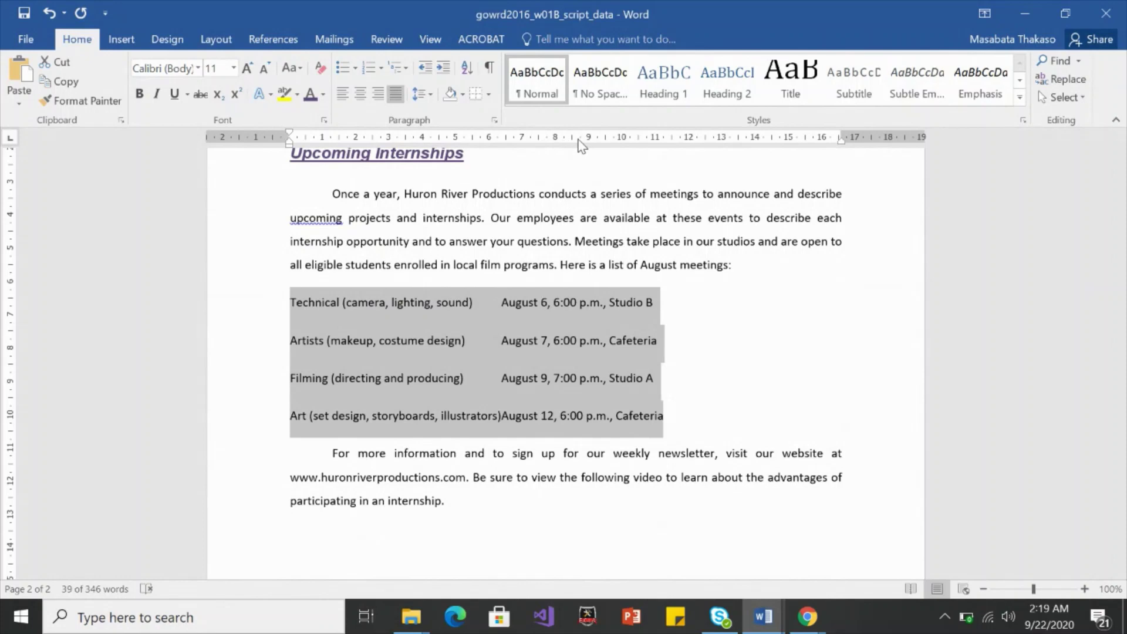
{"action": "left_click", "coordinate": [430, 40]}
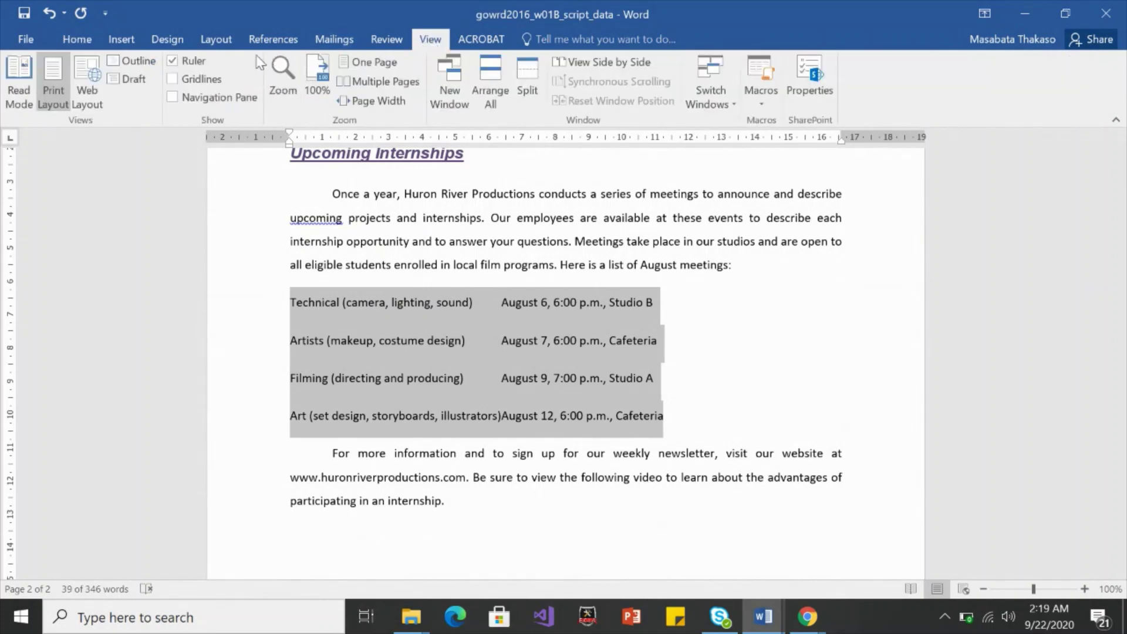
{"action": "left_click", "coordinate": [196, 61]}
{"action": "left_click", "coordinate": [70, 41]}
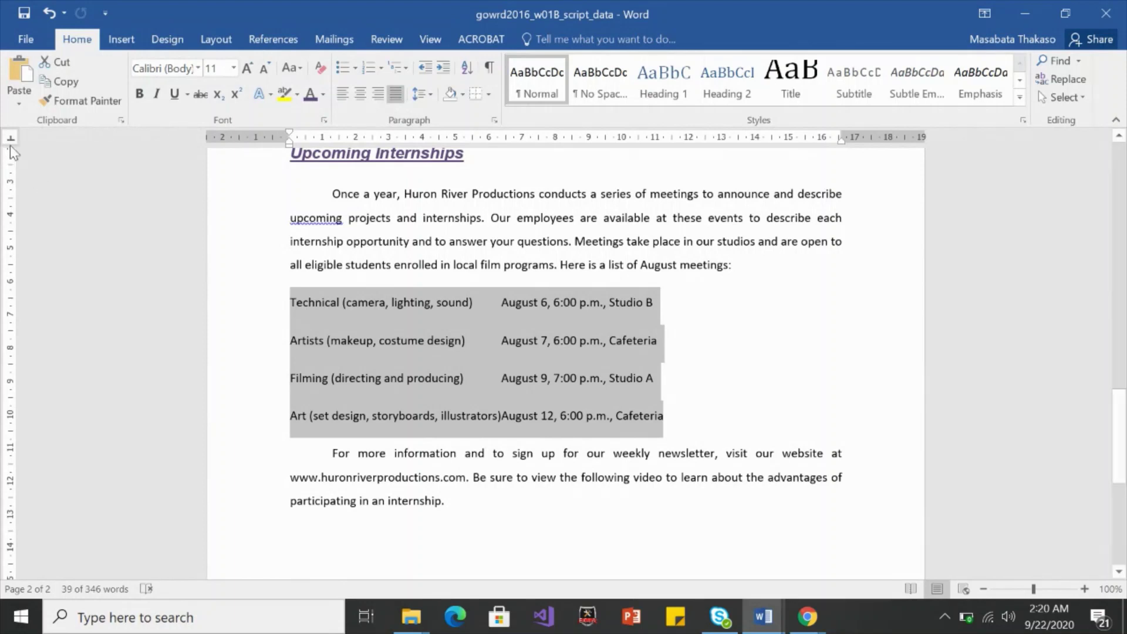
Add a centre tab stop on the ruler and drag it to the 12 cm mark
{"action": "left_click", "coordinate": [11, 142]}
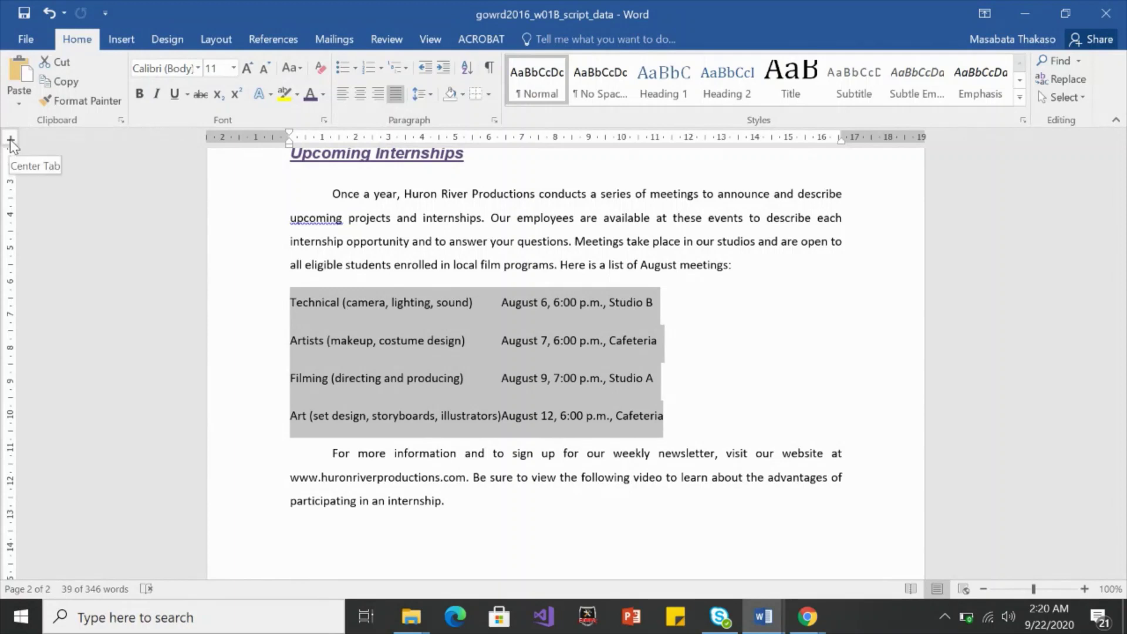
{"action": "left_click", "coordinate": [583, 141]}
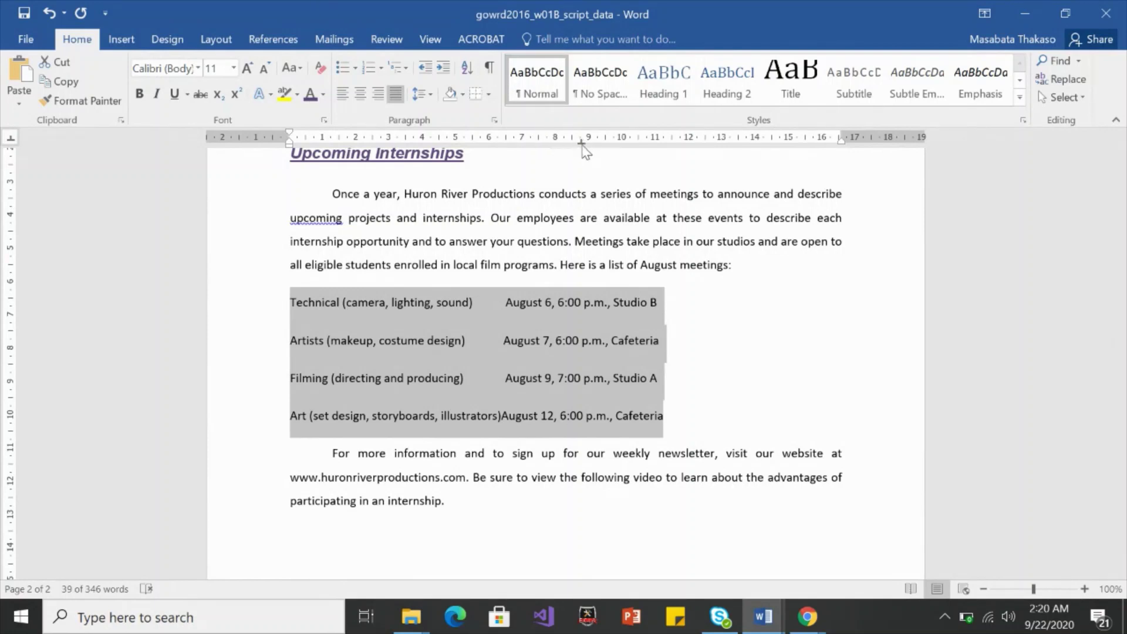
{"action": "left_click_drag", "start_coordinate": [582, 142], "coordinate": [688, 143]}
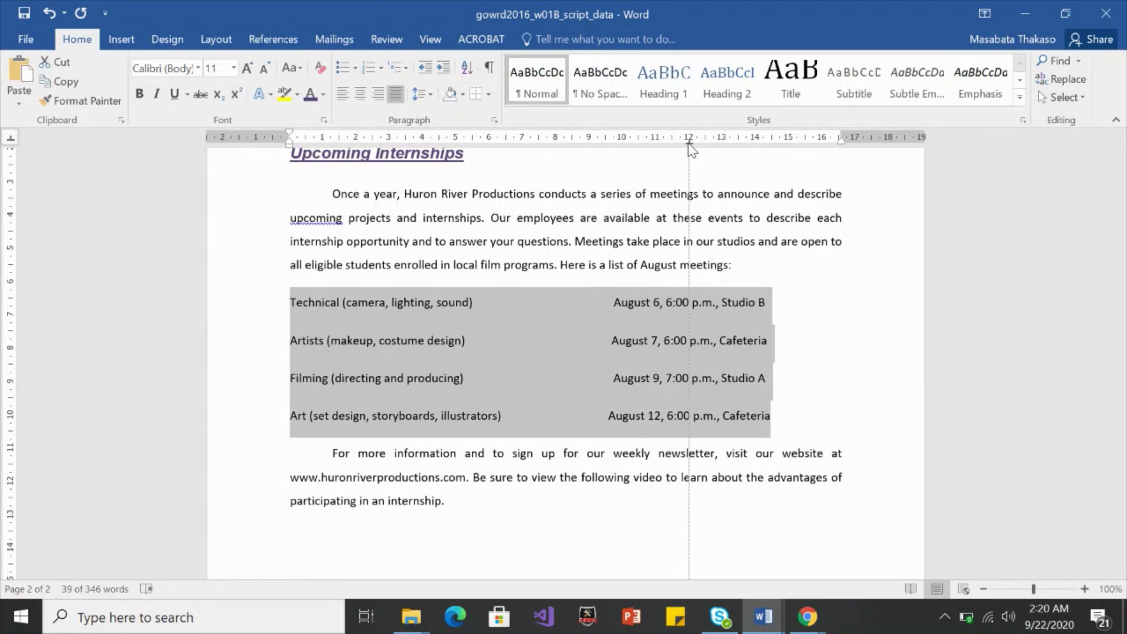
{"action": "left_click_drag", "start_coordinate": [689, 143], "coordinate": [689, 146]}
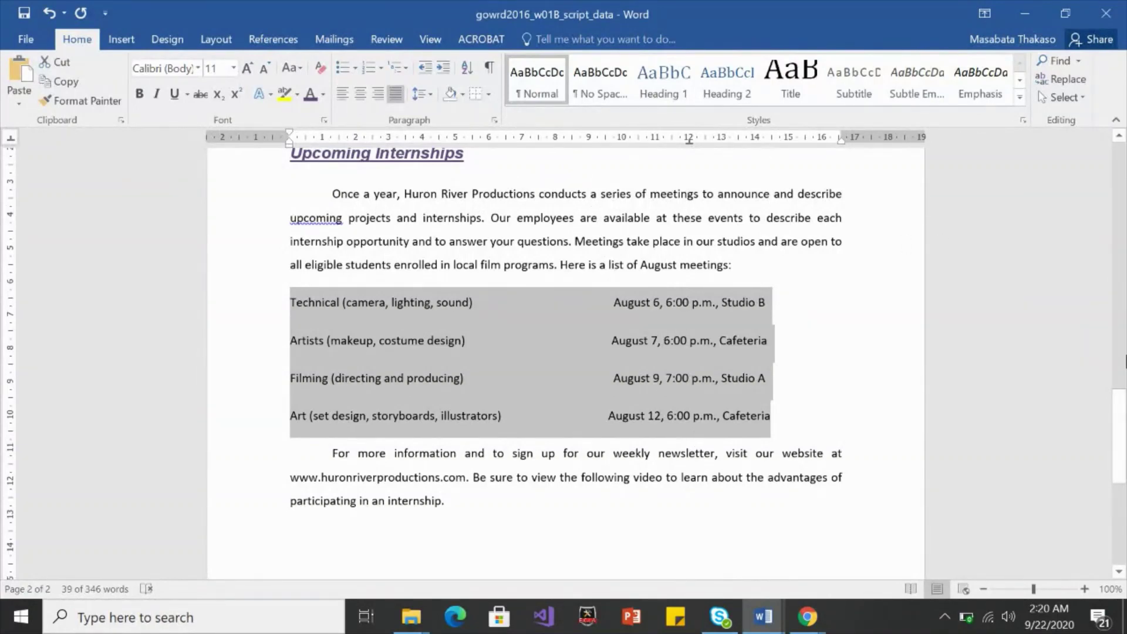
{"action": "left_click_drag", "start_coordinate": [1121, 409], "coordinate": [1125, 431]}
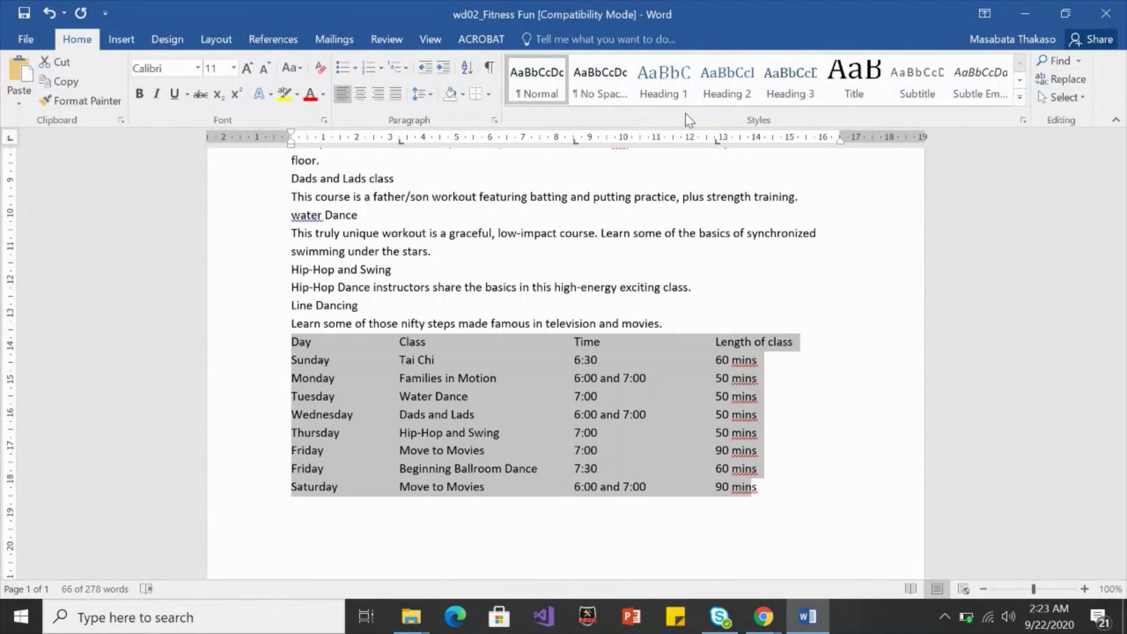
Undo the schedule's tab alignment twice and bring up the Paragraph settings
{"action": "left_click", "coordinate": [50, 12]}
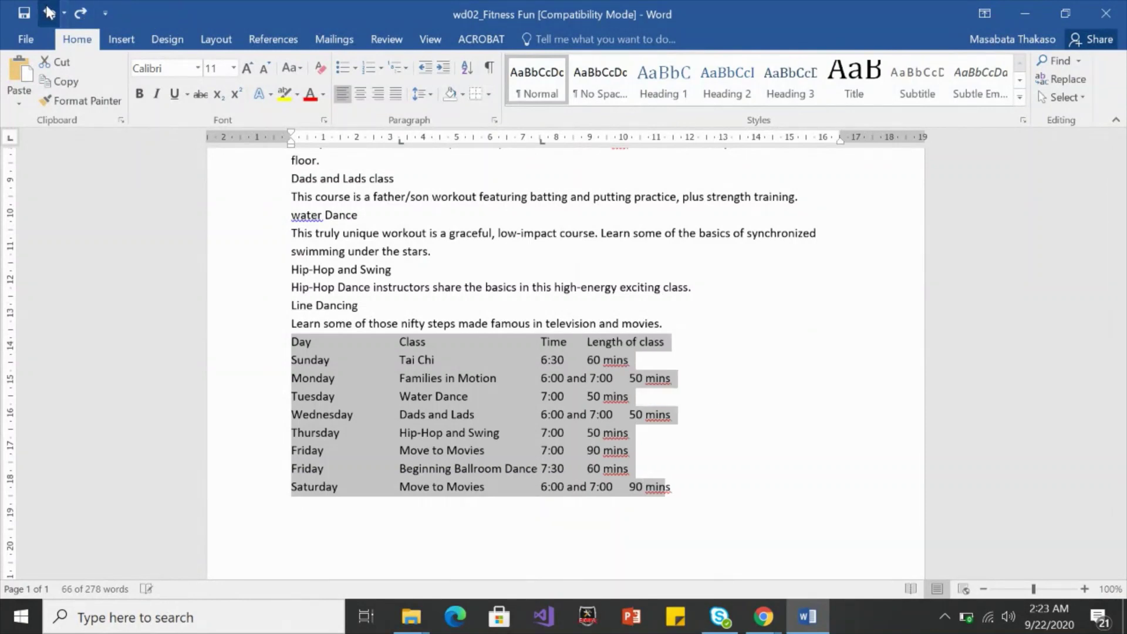
{"action": "left_click", "coordinate": [49, 12]}
{"action": "left_click", "coordinate": [49, 13]}
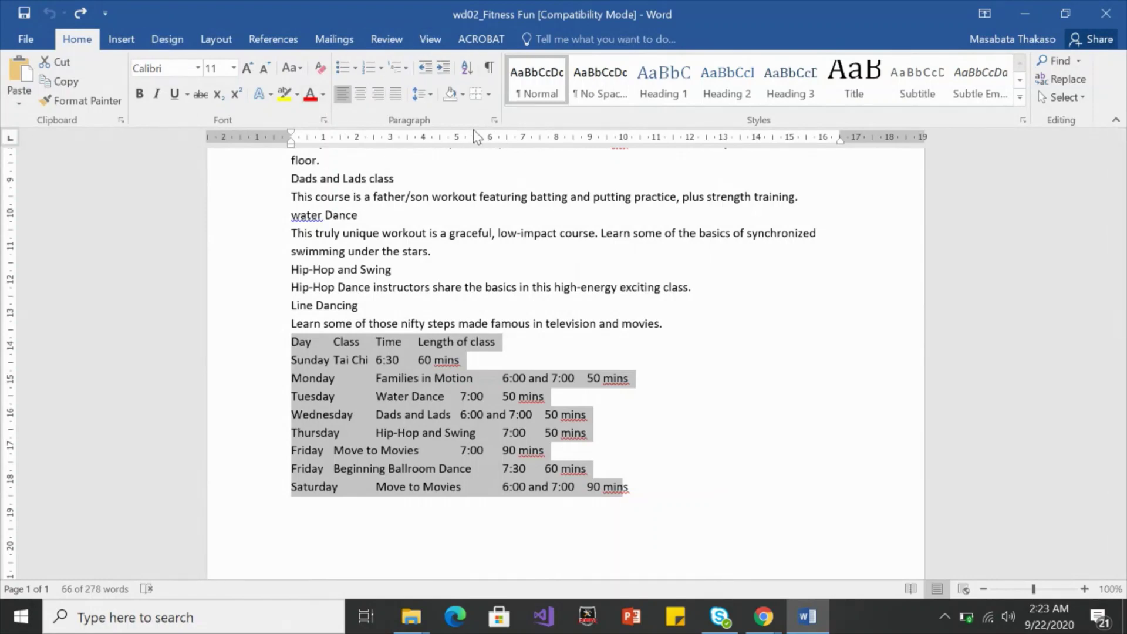
{"action": "left_click", "coordinate": [323, 121]}
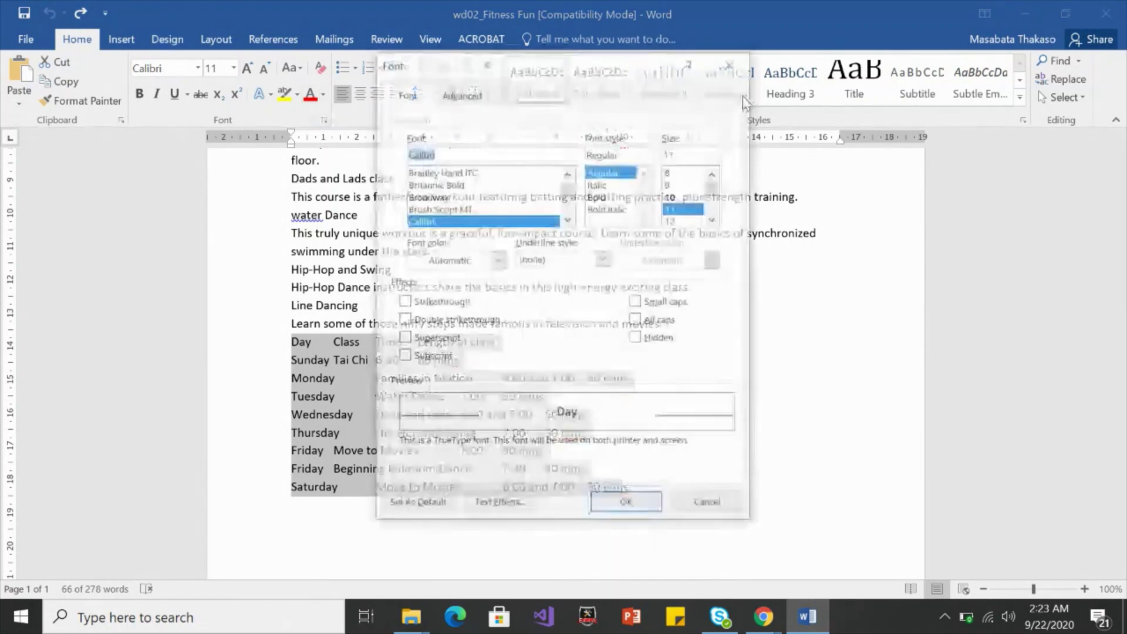
{"action": "left_click", "coordinate": [730, 55]}
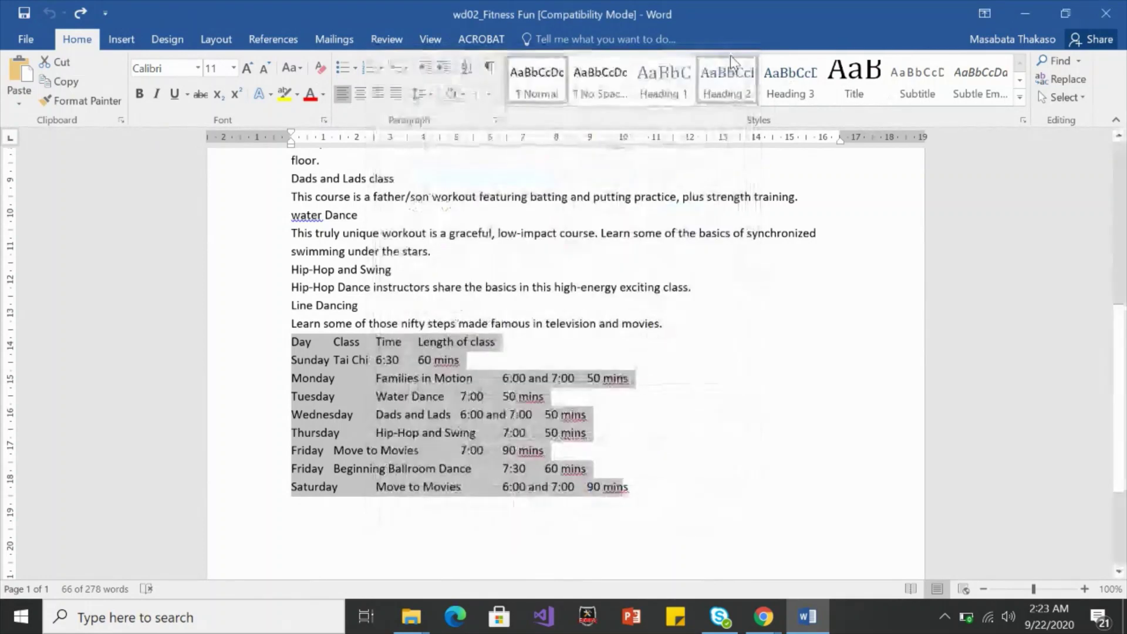
{"action": "left_click", "coordinate": [495, 121]}
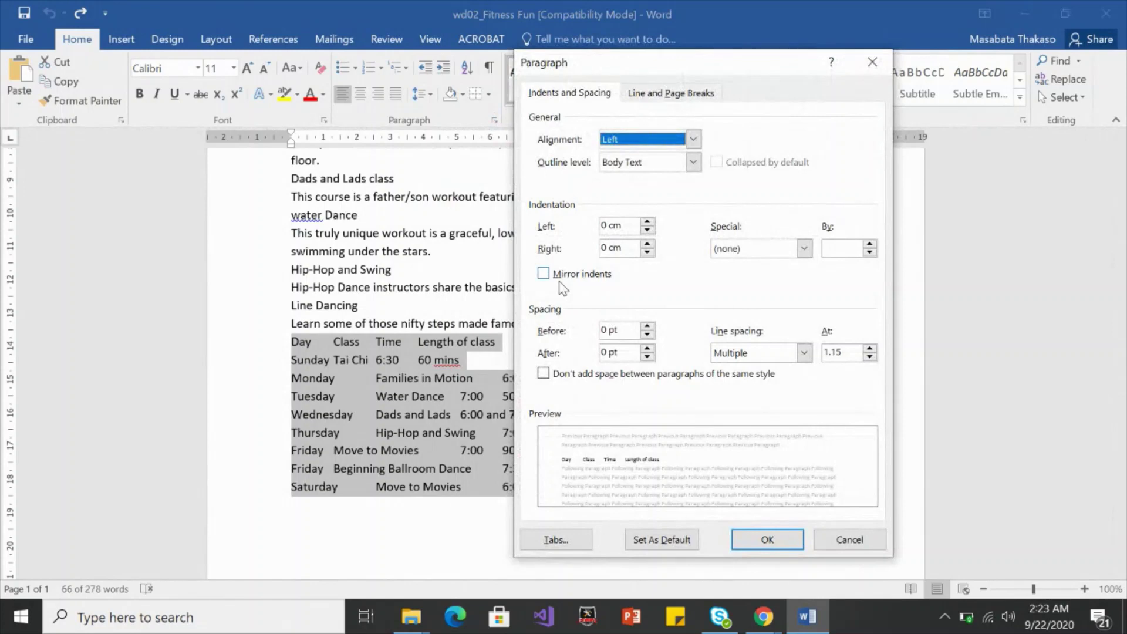
In the Tabs dialog, set a left tab stop at 3.25 cm
{"action": "left_click", "coordinate": [555, 539]}
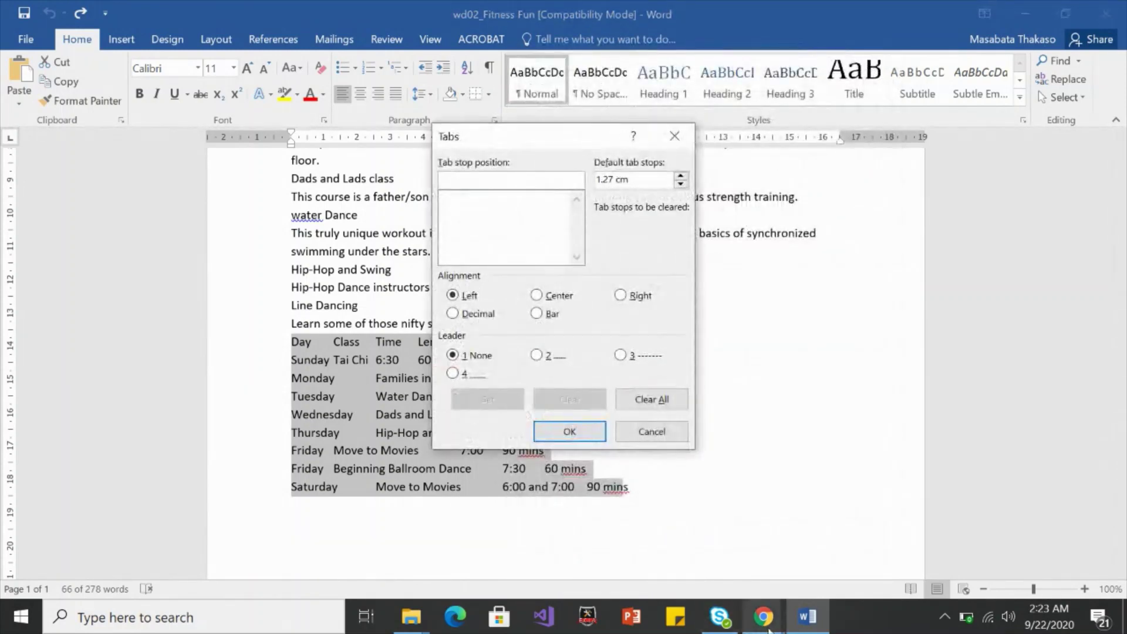
{"action": "mouse_move", "coordinate": [769, 627]}
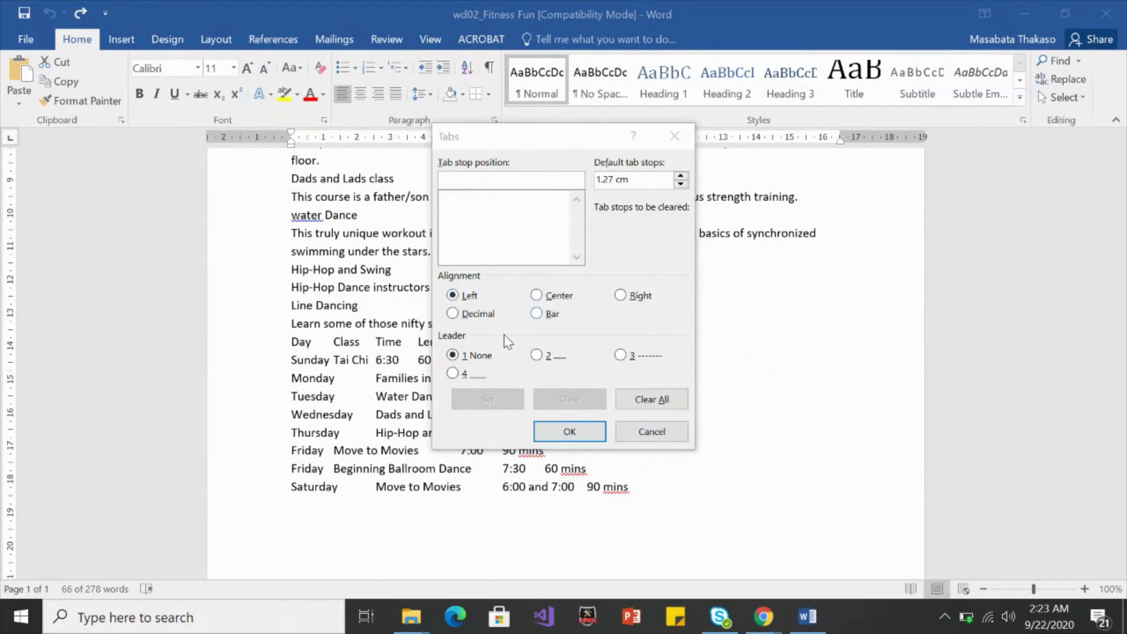
{"action": "left_click", "coordinate": [476, 179]}
{"action": "type", "text": "3."}
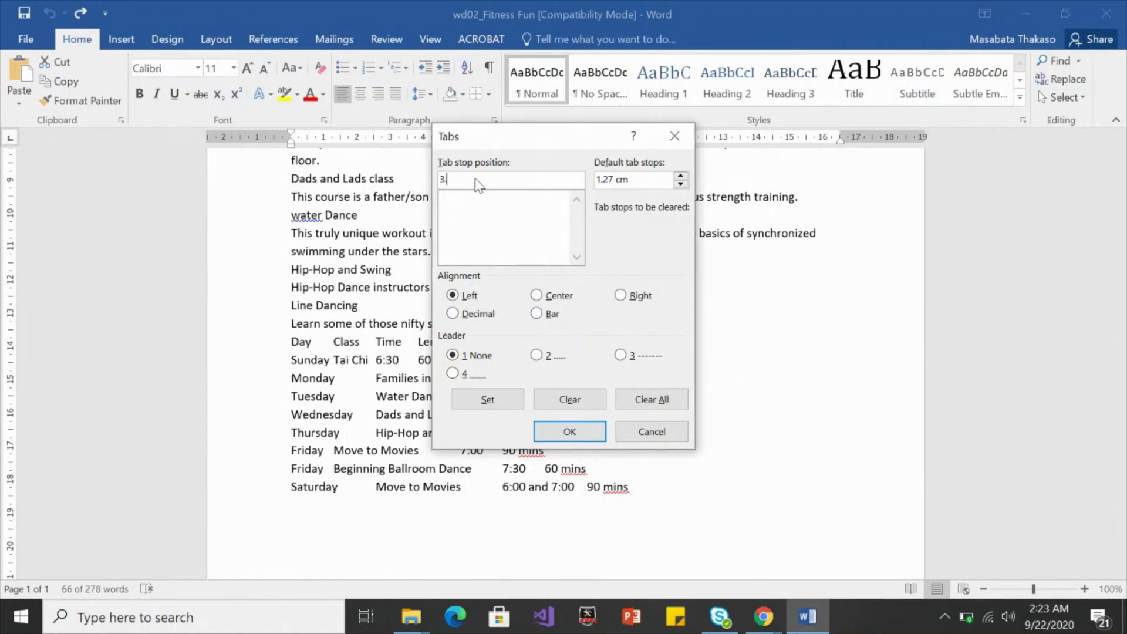
{"action": "type", "text": "25"}
{"action": "left_click", "coordinate": [503, 406]}
Add tab stops at 8.5 cm and 12.75 cm and apply them to the schedule
{"action": "left_click", "coordinate": [445, 182]}
{"action": "key", "text": "BackSpace"}
{"action": "type", "text": ","}
{"action": "key", "text": "BackSpace"}
{"action": "key", "text": "BackSpace"}
{"action": "type", "text": ".5"}
{"action": "left_click", "coordinate": [489, 398]}
{"action": "type", "text": "12.75"}
{"action": "left_click", "coordinate": [487, 399]}
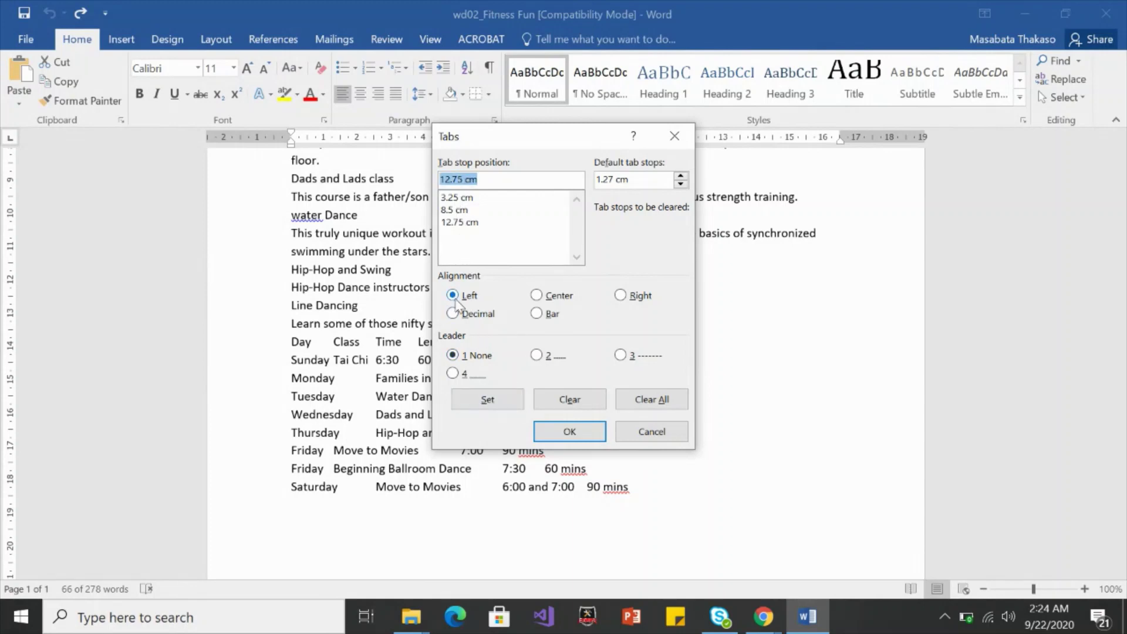
{"action": "left_click", "coordinate": [567, 432]}
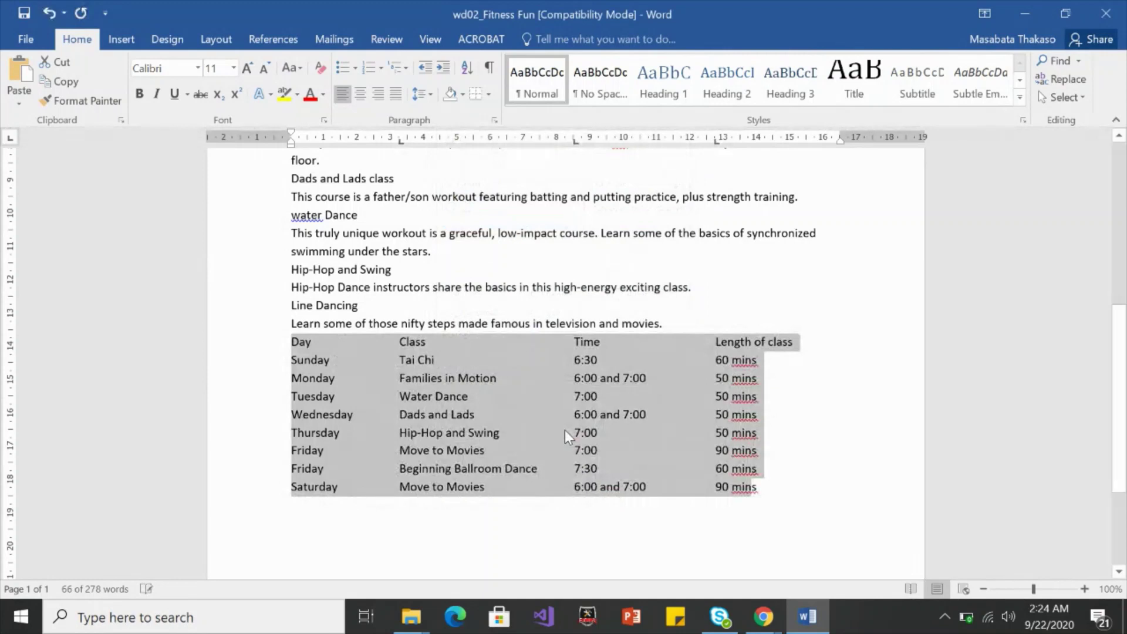